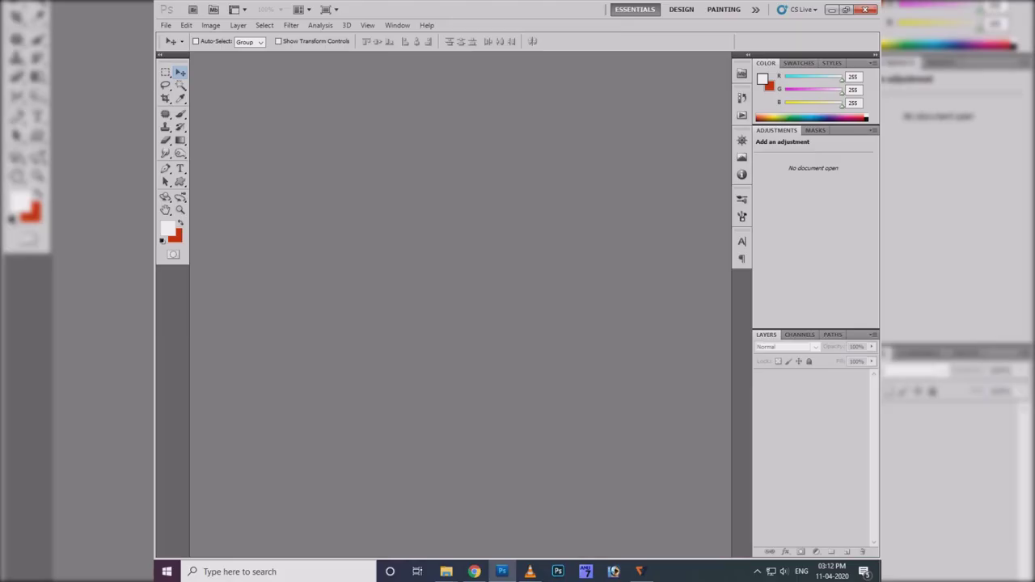
- Open the photo CLR_1533 from Desktop > Photo 1 > Photo 5
{"action": "key", "text": "ctrl+o"}
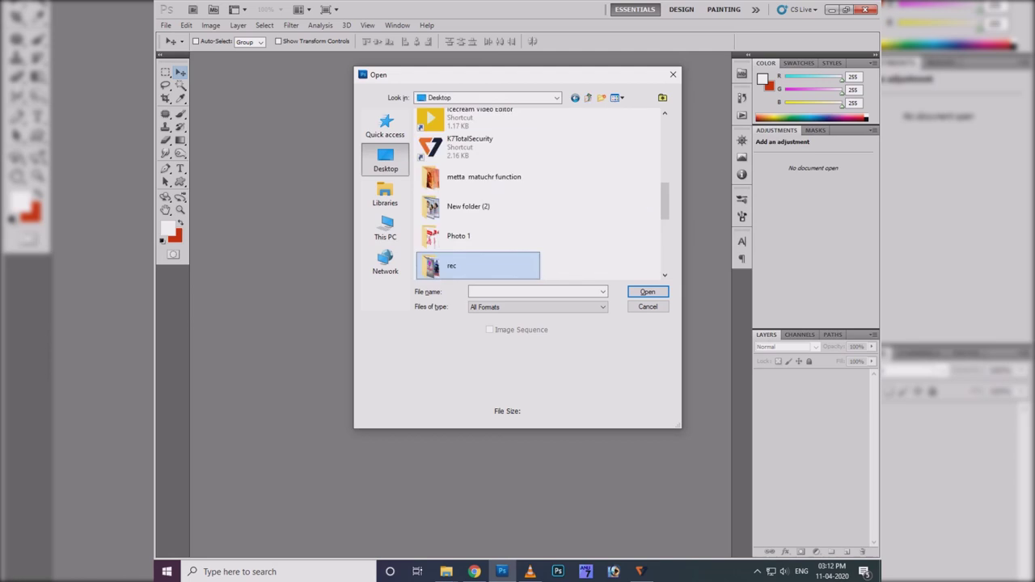
{"action": "key", "text": "Return"}
{"action": "left_click", "coordinate": [444, 230]}
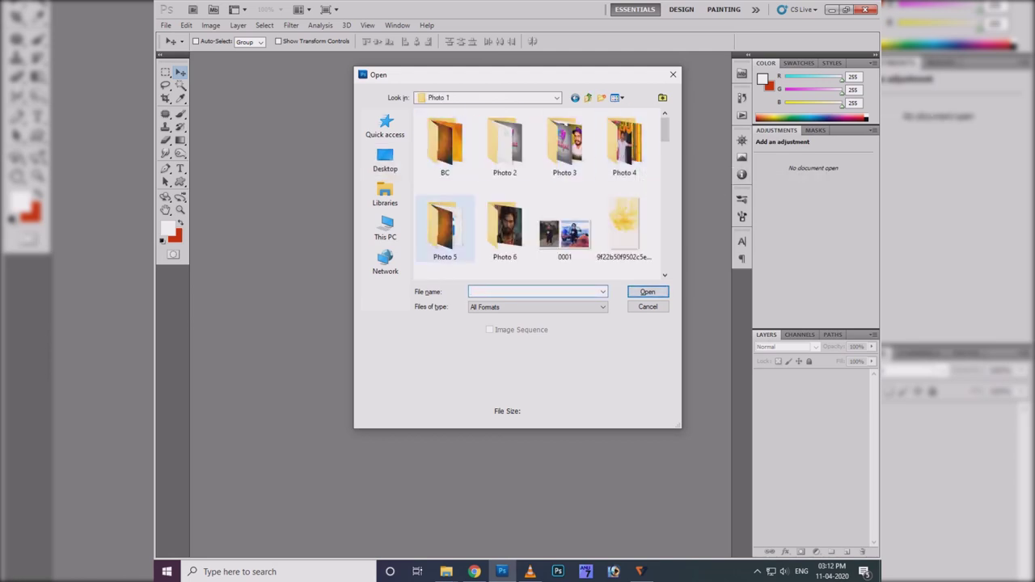
{"action": "key", "text": "Return"}
{"action": "scroll", "coordinate": [543, 194], "scroll_direction": "down", "scroll_amount": 3}
{"action": "left_click", "coordinate": [504, 166]}
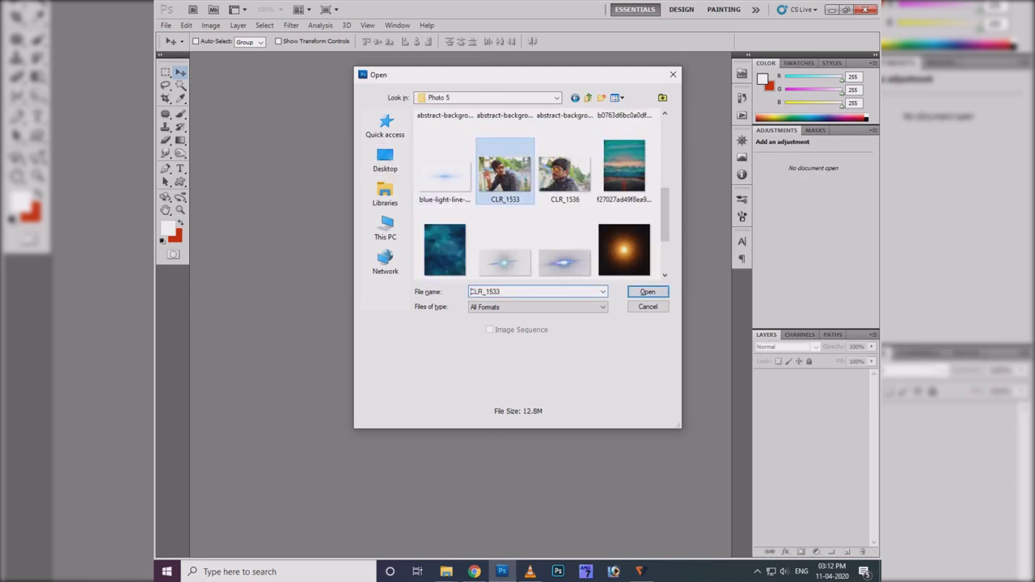
{"action": "key", "text": "Return"}
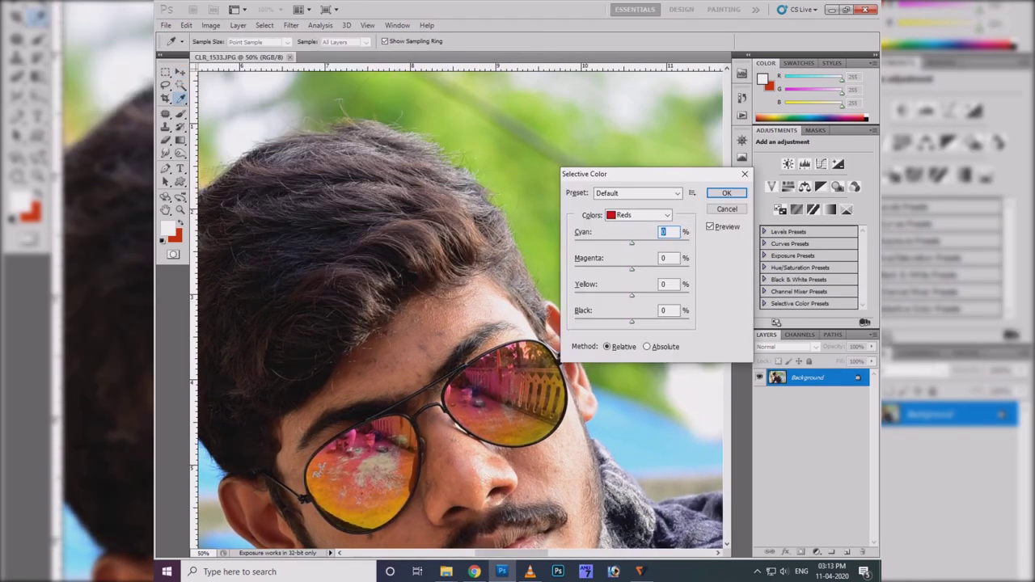
- Close Selective Color and duplicate the photo onto a new Layer 1 with Ctrl+J
{"action": "key", "text": "Return"}
{"action": "key", "text": "p"}
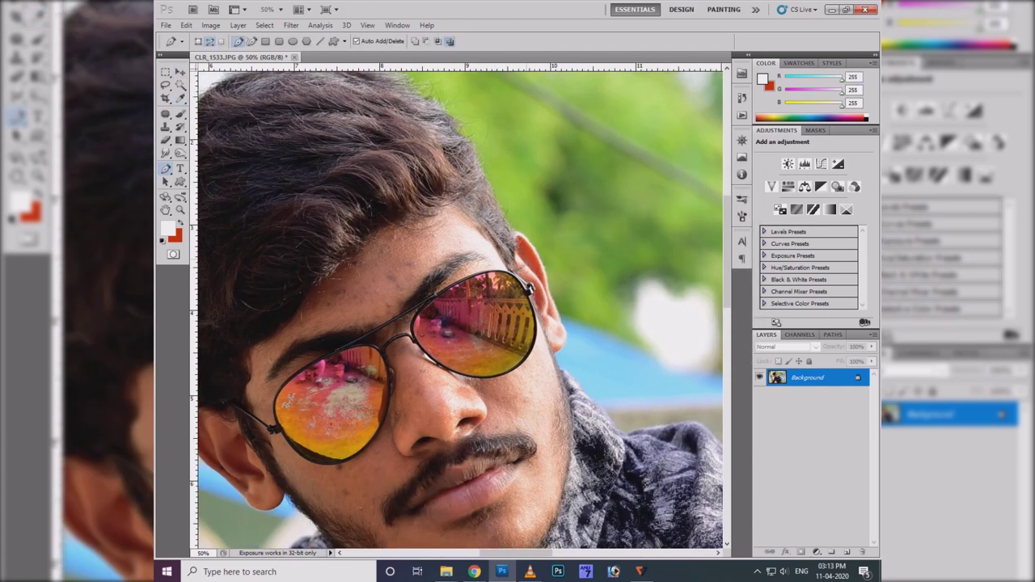
{"action": "key", "text": "ctrl+j"}
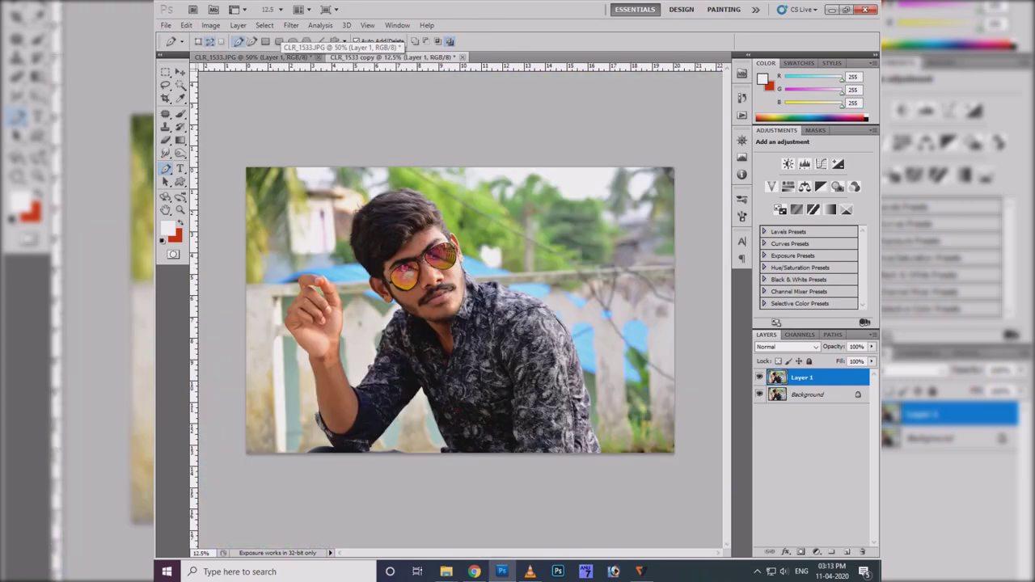
{"action": "left_click", "coordinate": [210, 26]}
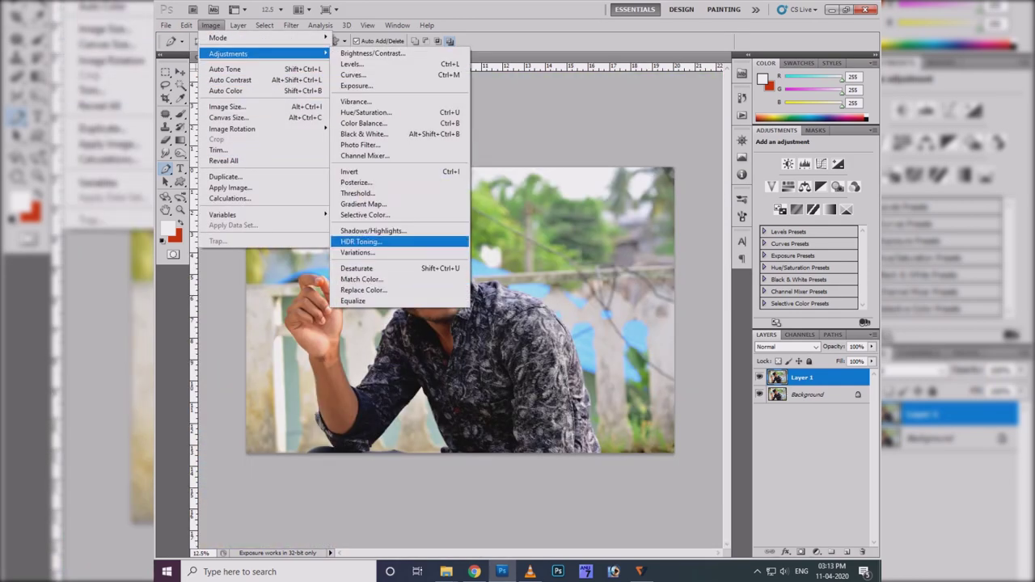
- Apply HDR Toning to CLR_1533 copy with a lowered curve midpoint and Saturation 20
{"action": "left_click", "coordinate": [388, 241]}
{"action": "left_click", "coordinate": [550, 324]}
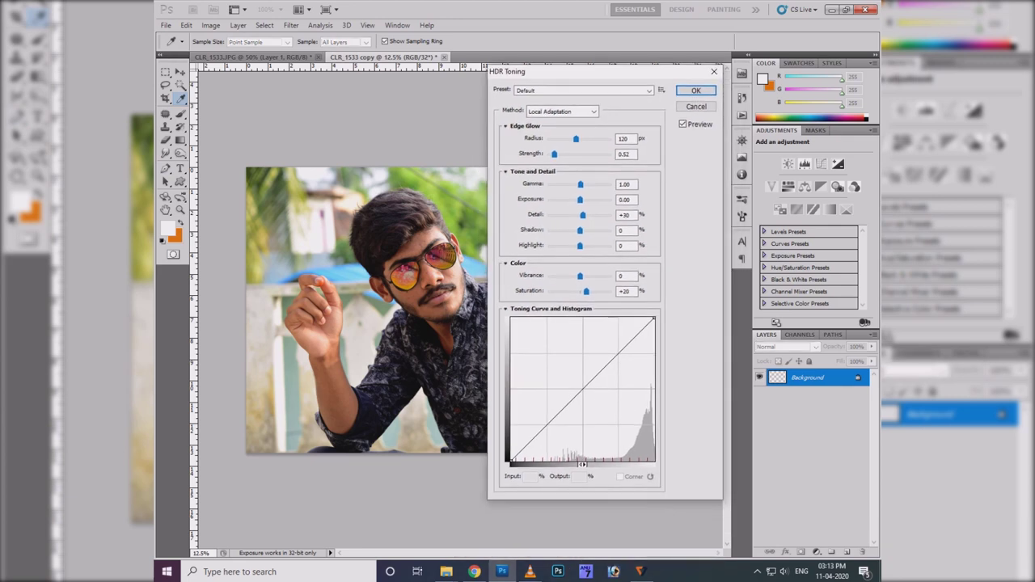
{"action": "key", "text": "p"}
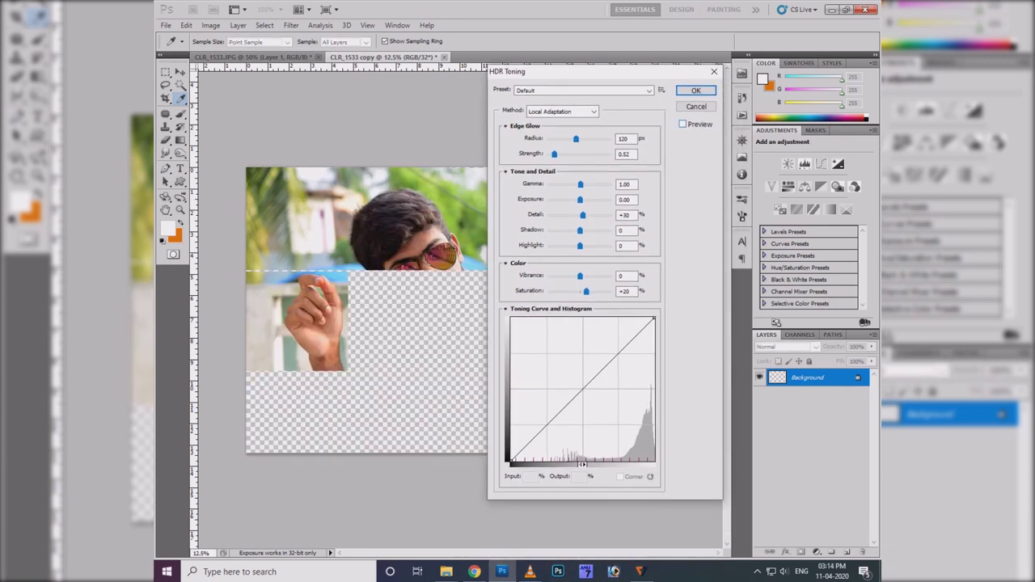
{"action": "key", "text": "p"}
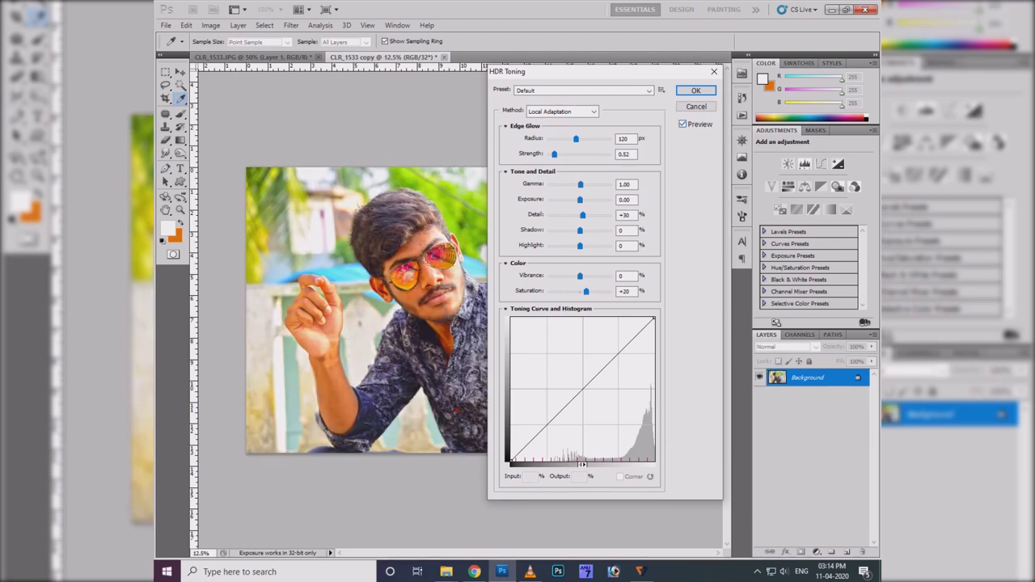
{"action": "mouse_move", "coordinate": [594, 378]}
{"action": "left_mouse_down"}
{"action": "mouse_move", "coordinate": [584, 397]}
{"action": "mouse_move", "coordinate": [594, 401]}
{"action": "left_mouse_up"}
{"action": "left_click", "coordinate": [625, 290]}
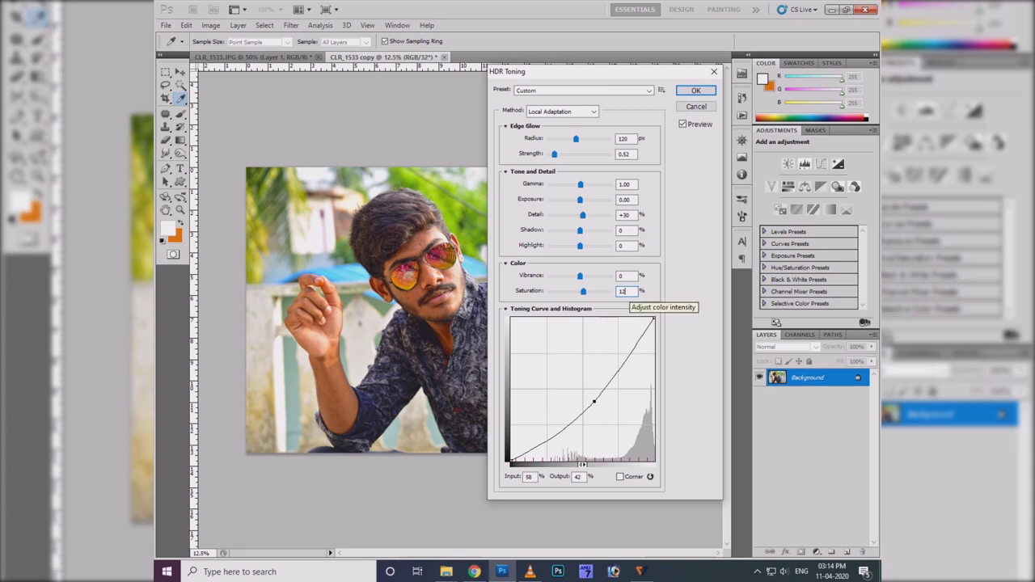
{"action": "type", "text": "20"}
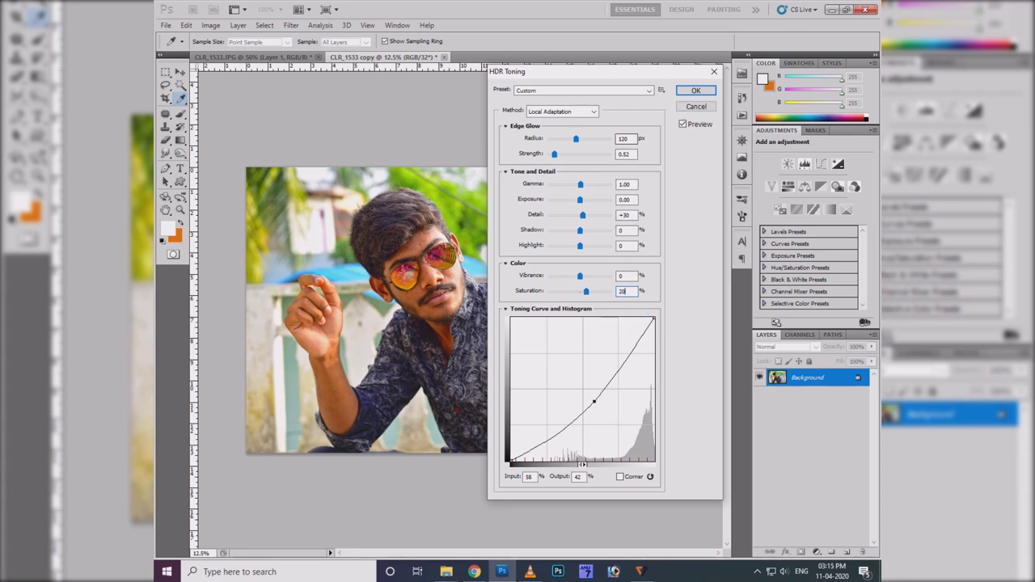
{"action": "left_click", "coordinate": [695, 90]}
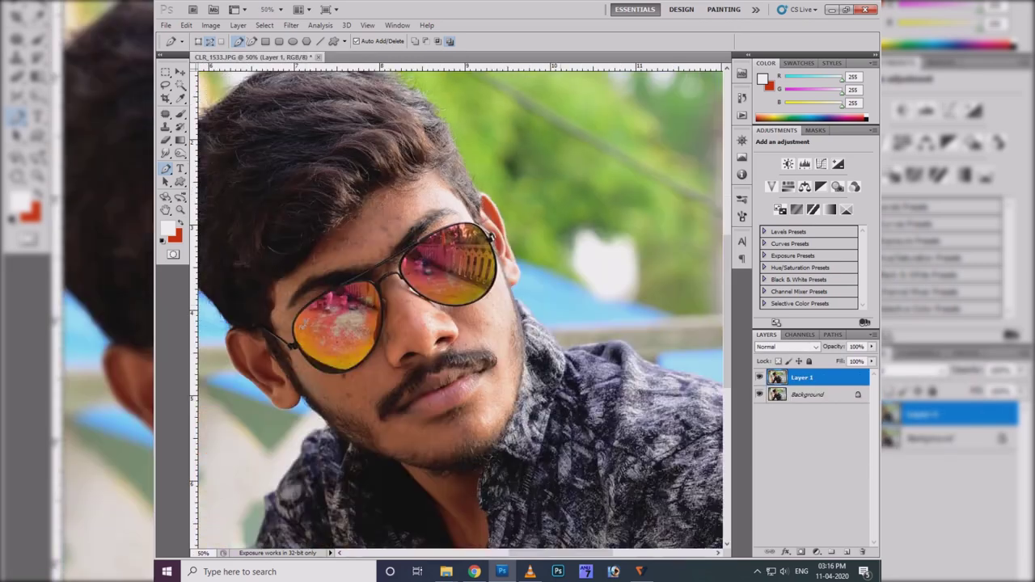
- Stamp visible layers into Layer 2, then scale Layers 1 and 2 together to about 124%
{"action": "key", "text": "ctrl+0"}
{"action": "key", "text": "ctrl+shift+alt+e"}
{"action": "key", "text": "v"}
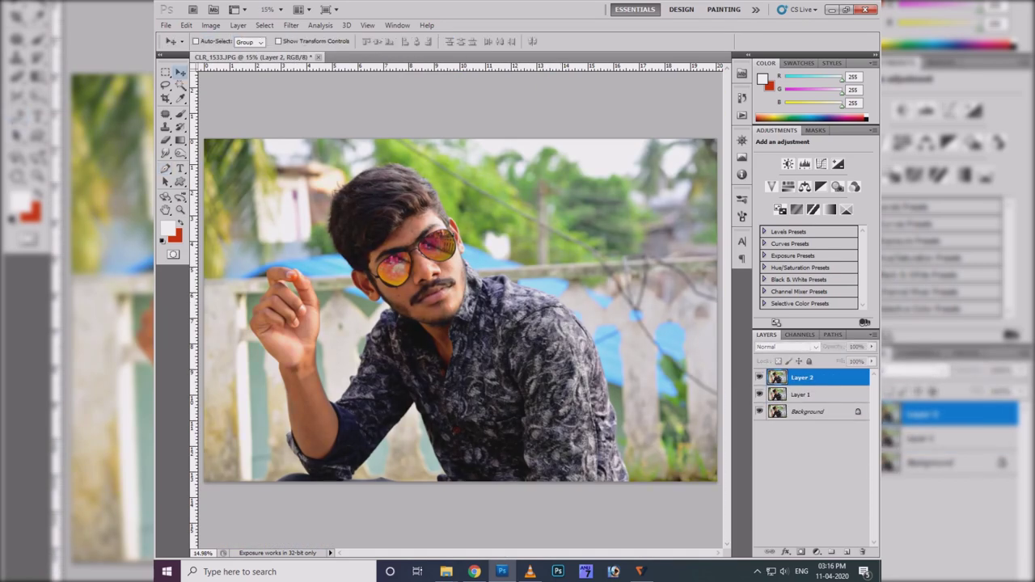
{"action": "left_click", "coordinate": [801, 394], "text": "ctrl"}
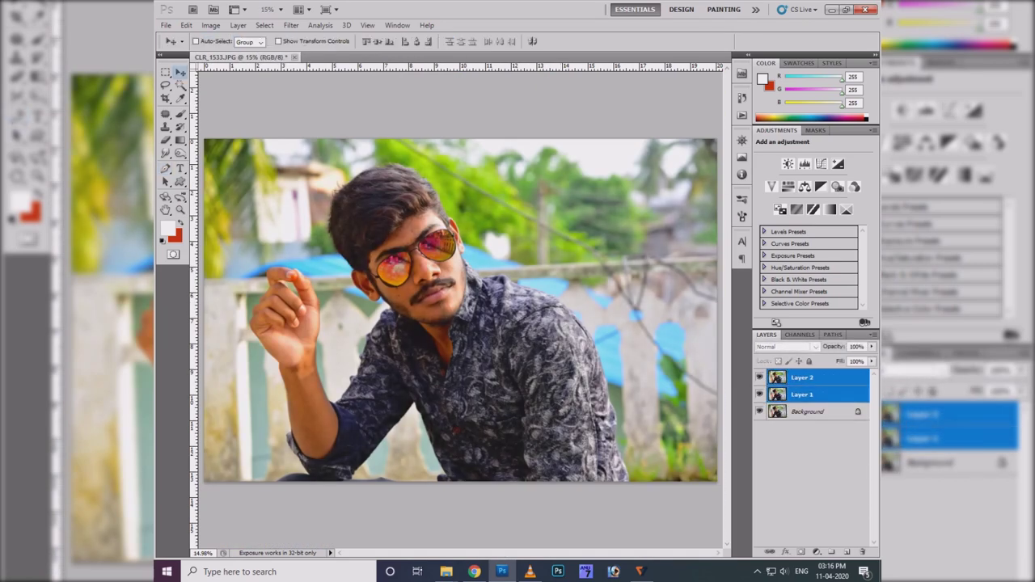
{"action": "key", "text": "ctrl+t"}
{"action": "key", "text": "ctrl+minus"}
{"action": "left_click_drag", "start_coordinate": [246, 168], "coordinate": [222, 152]}
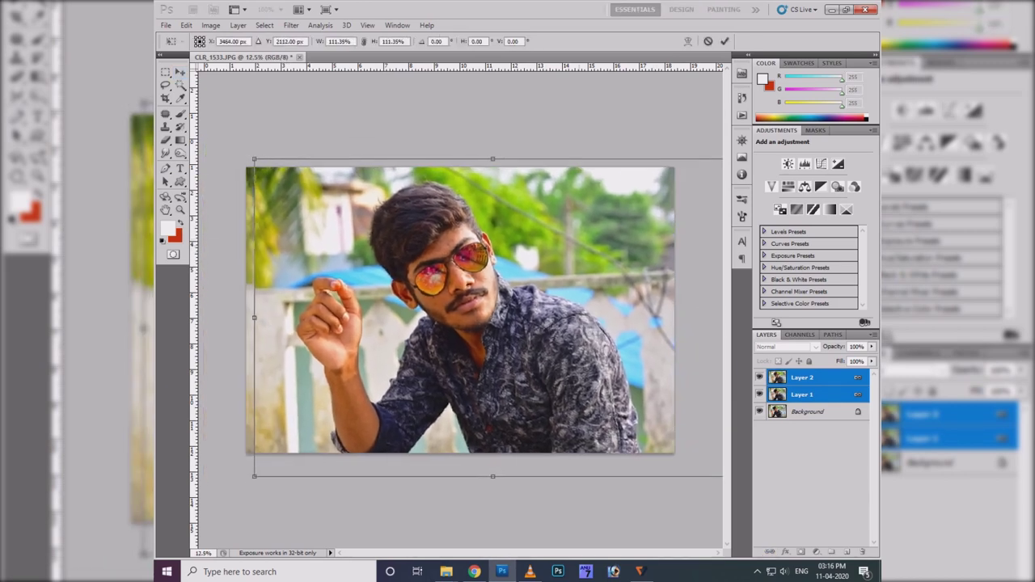
{"action": "left_click_drag", "start_coordinate": [698, 468], "coordinate": [722, 497]}
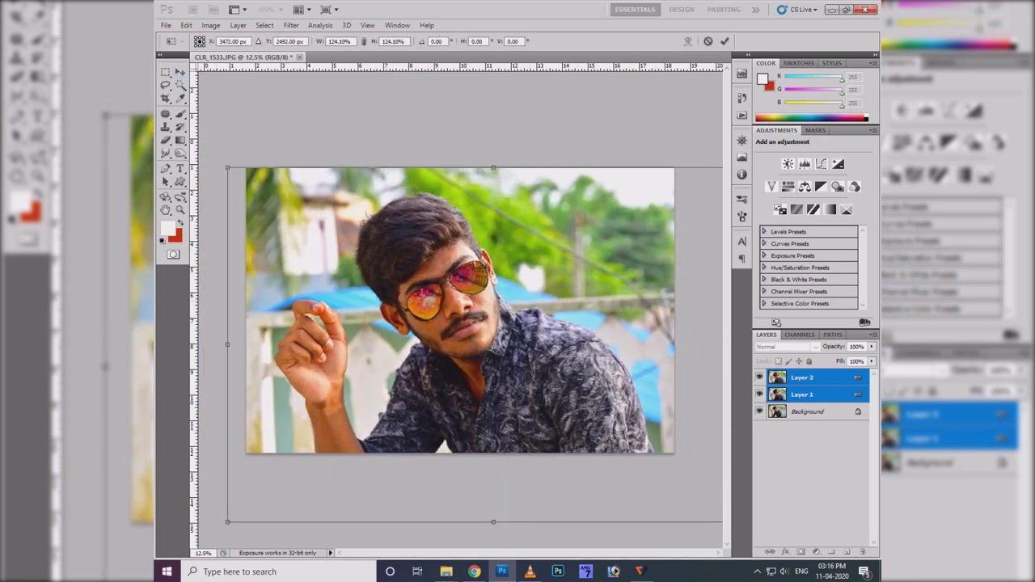
{"action": "key", "text": "Return"}
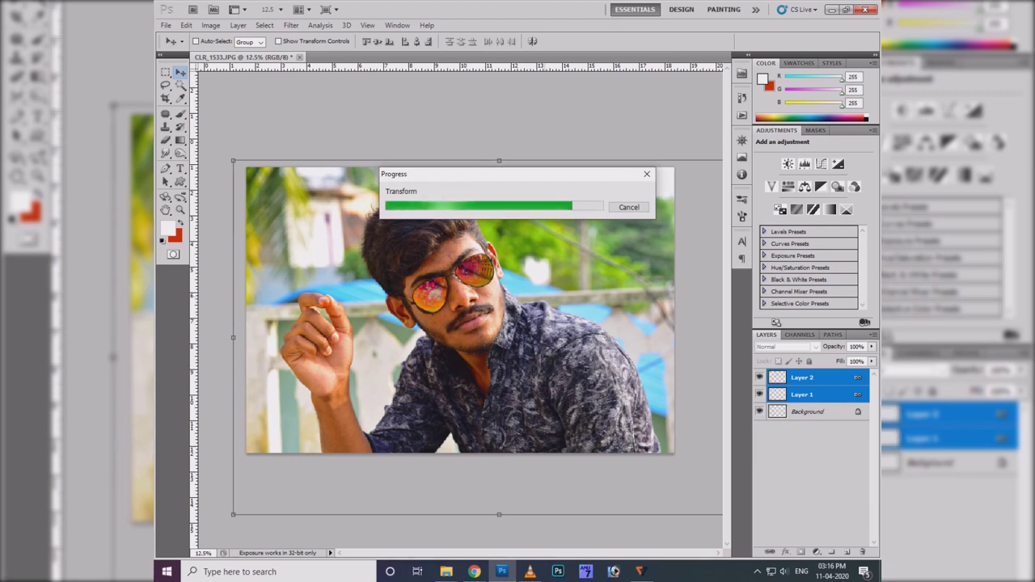
{"action": "scroll", "coordinate": [460, 309], "scroll_direction": "up", "scroll_amount": 2}
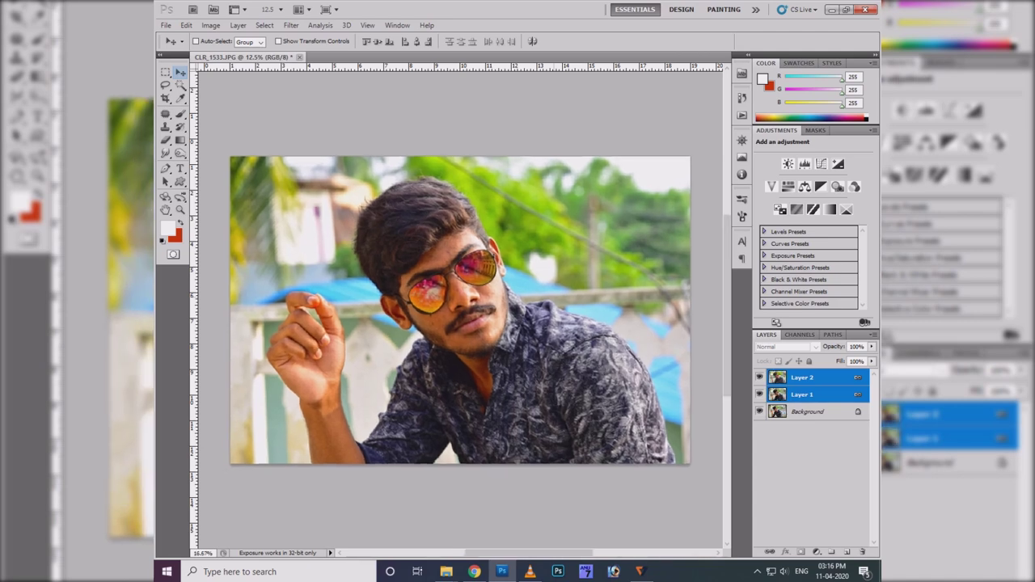
- Set the image width to 12 inches at 300 ppi, giving 3600 × 2403 pixels
{"action": "key", "text": "ctrl+alt+i"}
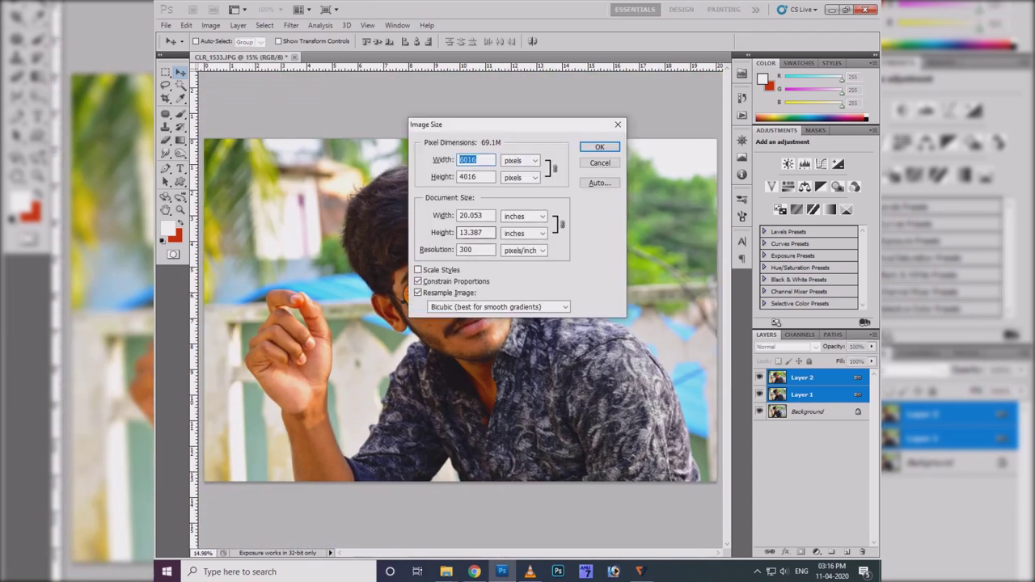
{"action": "left_click", "coordinate": [469, 232]}
{"action": "key", "text": "shift+Tab"}
{"action": "type", "text": "12"}
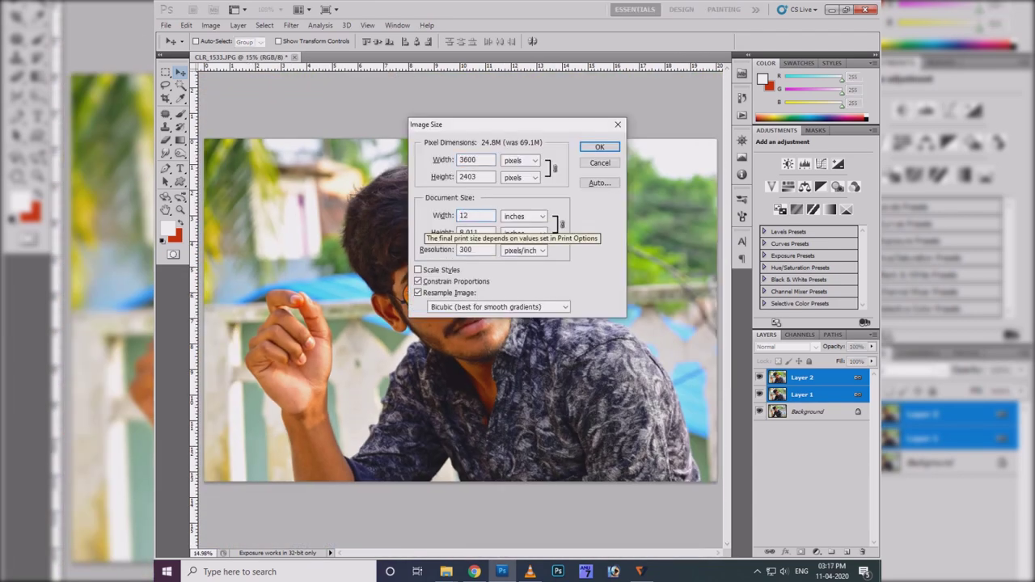
{"action": "key", "text": "Return"}
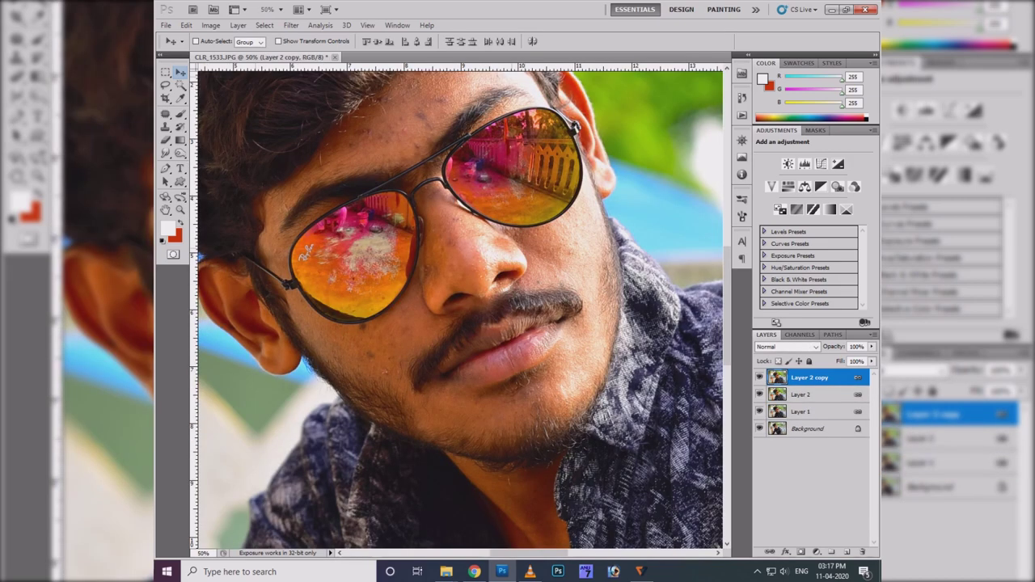
- Trace a pen path along the ear, neck and collar edges at 100% zoom
{"action": "key", "text": "p"}
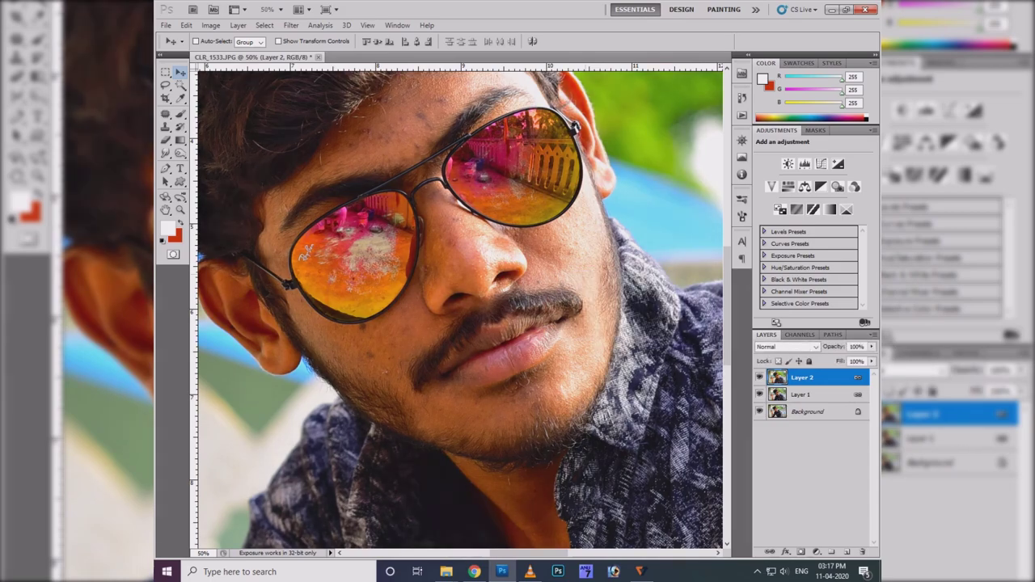
{"action": "key", "text": "ctrl+plus"}
{"action": "key", "text": "ctrl+plus"}
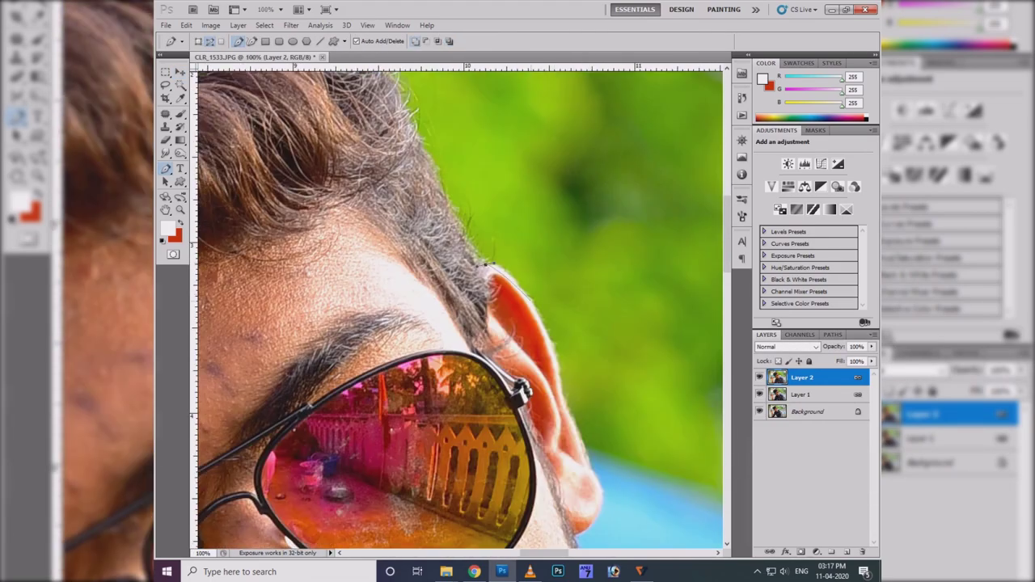
{"action": "left_click", "coordinate": [511, 271]}
{"action": "left_click", "coordinate": [531, 299]}
{"action": "left_click_drag", "start_coordinate": [566, 485], "coordinate": [536, 323]}
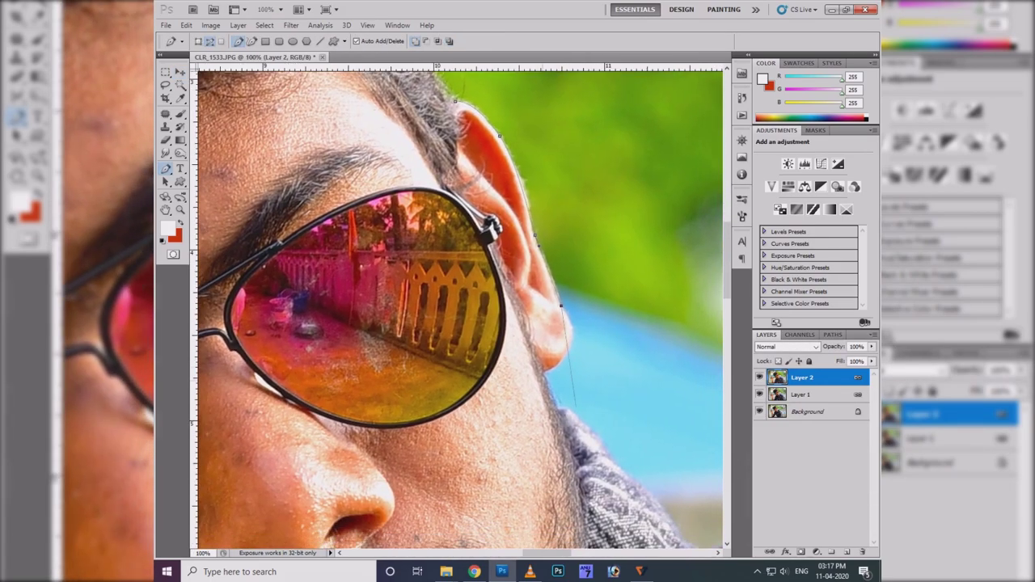
{"action": "left_click", "coordinate": [562, 305]}
{"action": "left_click", "coordinate": [577, 420]}
{"action": "mouse_move", "coordinate": [566, 404]}
{"action": "left_mouse_down"}
{"action": "mouse_move", "coordinate": [461, 258]}
{"action": "mouse_move", "coordinate": [481, 392]}
{"action": "left_mouse_up"}
{"action": "left_click", "coordinate": [511, 323]}
{"action": "left_click", "coordinate": [555, 364]}
{"action": "left_click", "coordinate": [581, 396]}
{"action": "mouse_move", "coordinate": [675, 387]}
{"action": "left_mouse_down"}
{"action": "mouse_move", "coordinate": [562, 382]}
{"action": "mouse_move", "coordinate": [475, 334]}
{"action": "left_mouse_up"}
{"action": "left_click", "coordinate": [498, 341]}
{"action": "left_click", "coordinate": [589, 367]}
{"action": "left_click_drag", "start_coordinate": [594, 367], "coordinate": [447, 329]}
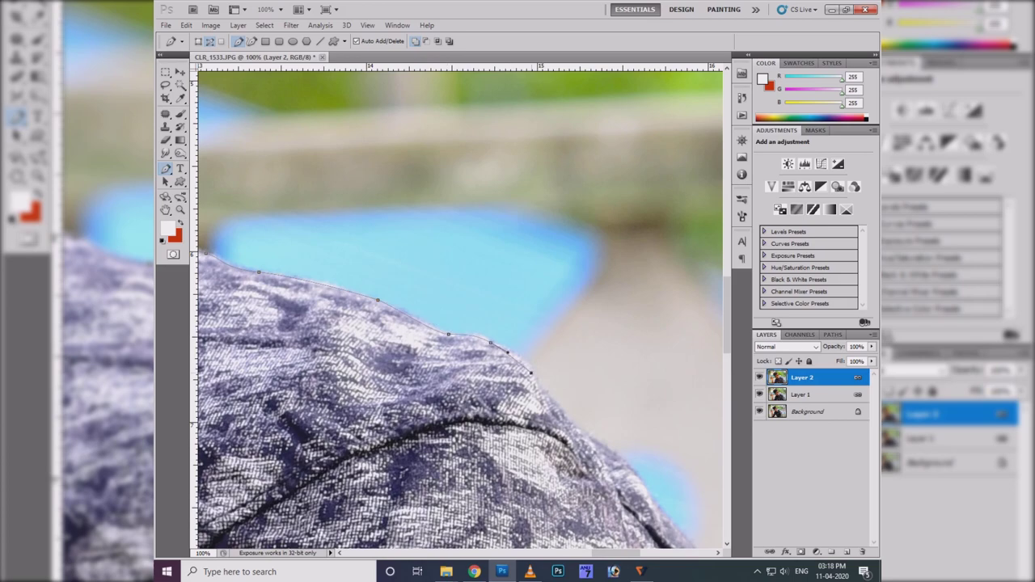
- Extend the path from the top of the ear up along the hair outline
{"action": "key", "text": "ctrl+minus"}
{"action": "key", "text": "ctrl+minus"}
{"action": "scroll", "coordinate": [457, 308], "scroll_direction": "down", "scroll_amount": 5}
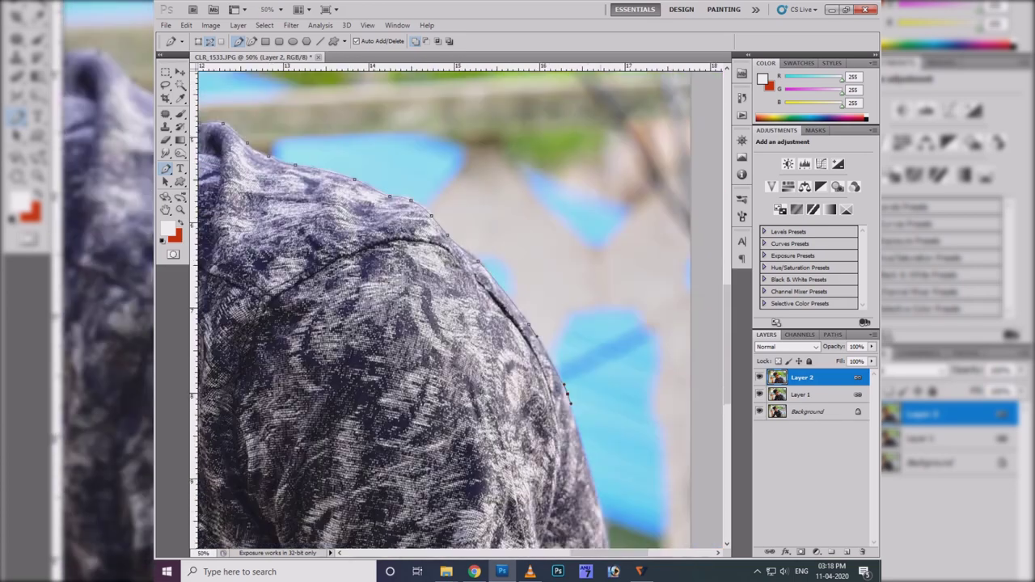
{"action": "scroll", "coordinate": [457, 307], "scroll_direction": "down", "scroll_amount": 5}
{"action": "scroll", "coordinate": [457, 307], "scroll_direction": "down", "scroll_amount": 5}
{"action": "scroll", "coordinate": [457, 308], "scroll_direction": "down", "scroll_amount": 5}
{"action": "scroll", "coordinate": [550, 378], "scroll_direction": "up", "scroll_amount": 3}
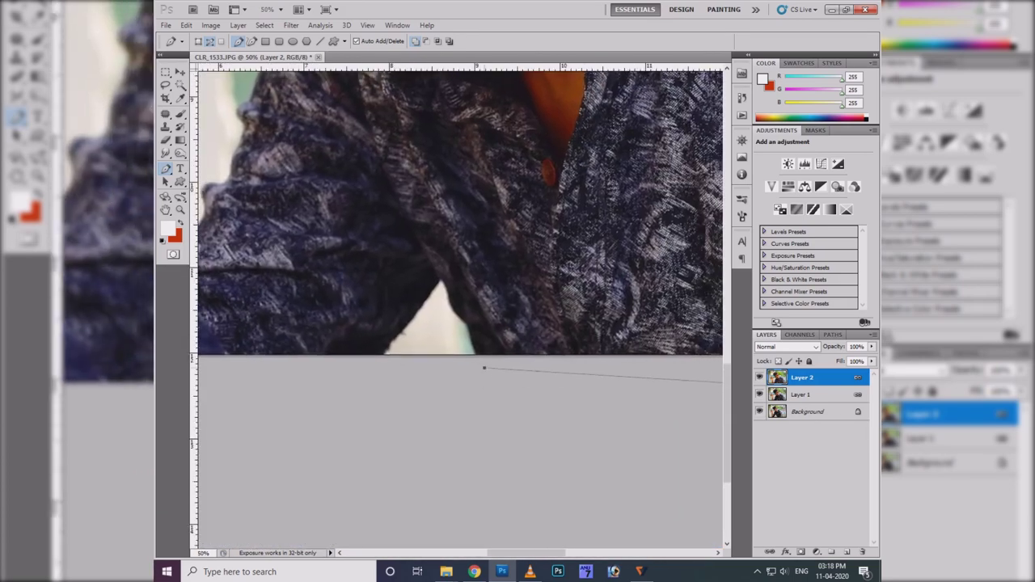
{"action": "scroll", "coordinate": [551, 378], "scroll_direction": "up", "scroll_amount": 3}
{"action": "scroll", "coordinate": [551, 378], "scroll_direction": "up", "scroll_amount": 1}
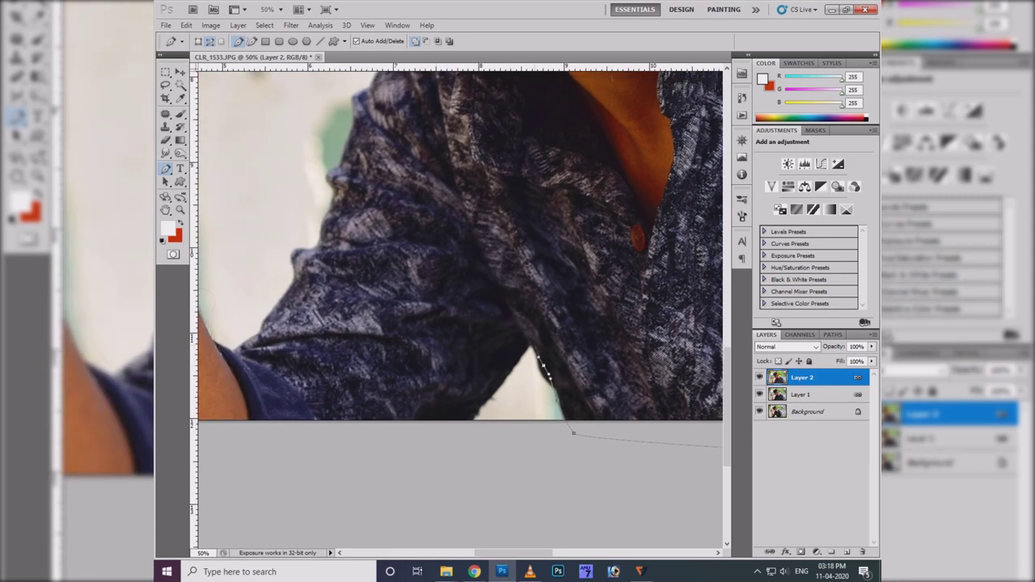
{"action": "scroll", "coordinate": [573, 433], "scroll_direction": "left", "scroll_amount": 5}
{"action": "scroll", "coordinate": [574, 433], "scroll_direction": "left", "scroll_amount": 5}
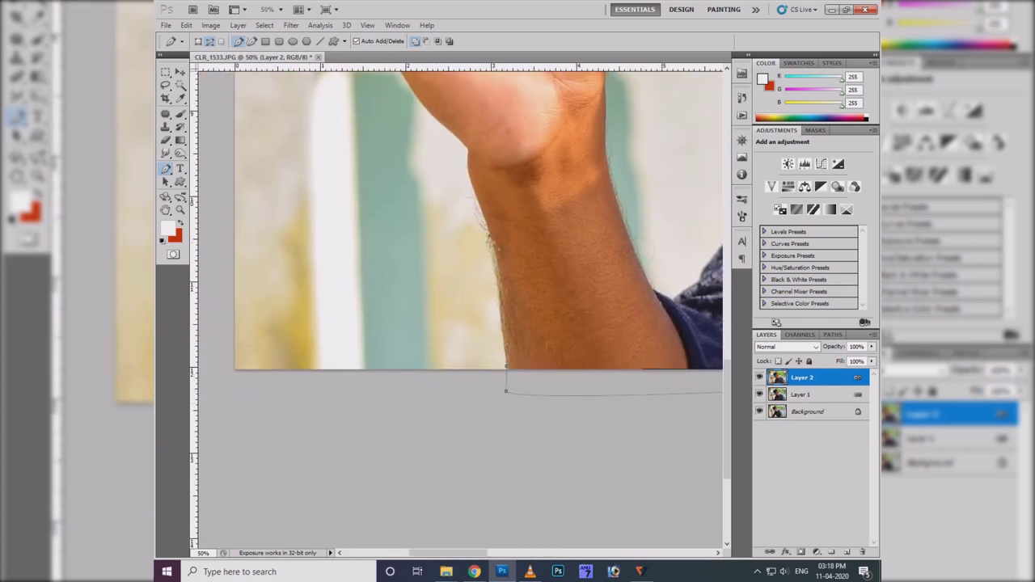
{"action": "scroll", "coordinate": [483, 280], "scroll_direction": "up", "scroll_amount": 3}
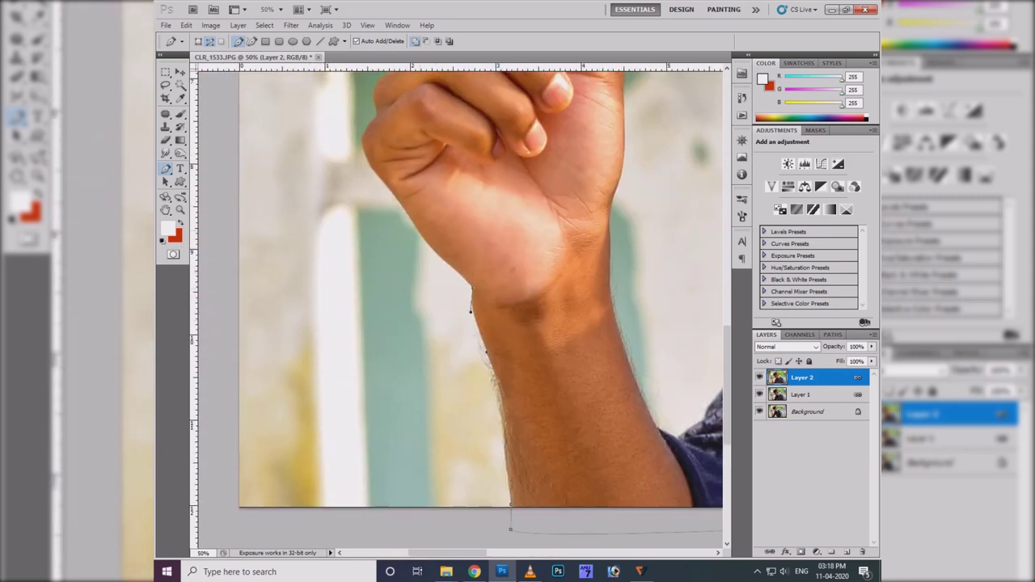
{"action": "scroll", "coordinate": [483, 307], "scroll_direction": "up", "scroll_amount": 6}
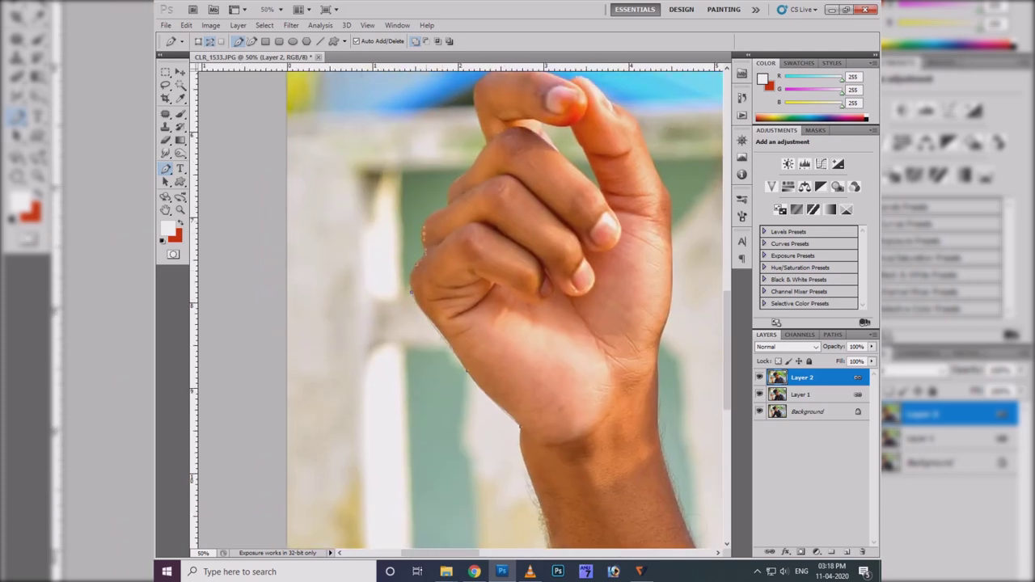
{"action": "scroll", "coordinate": [473, 163], "scroll_direction": "up", "scroll_amount": 1}
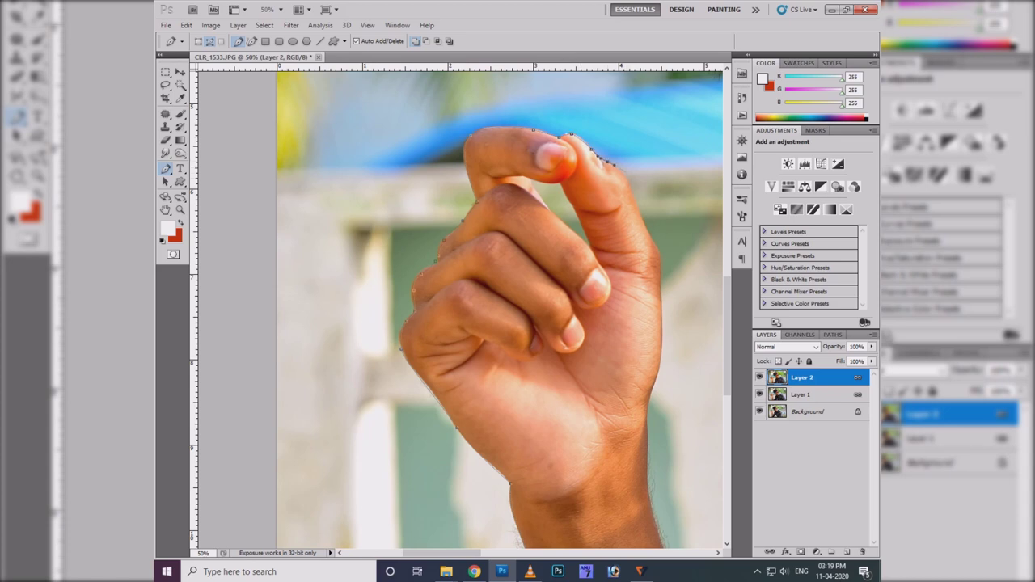
{"action": "left_click_drag", "start_coordinate": [624, 178], "coordinate": [566, 148]}
{"action": "scroll", "coordinate": [608, 237], "scroll_direction": "down", "scroll_amount": 2}
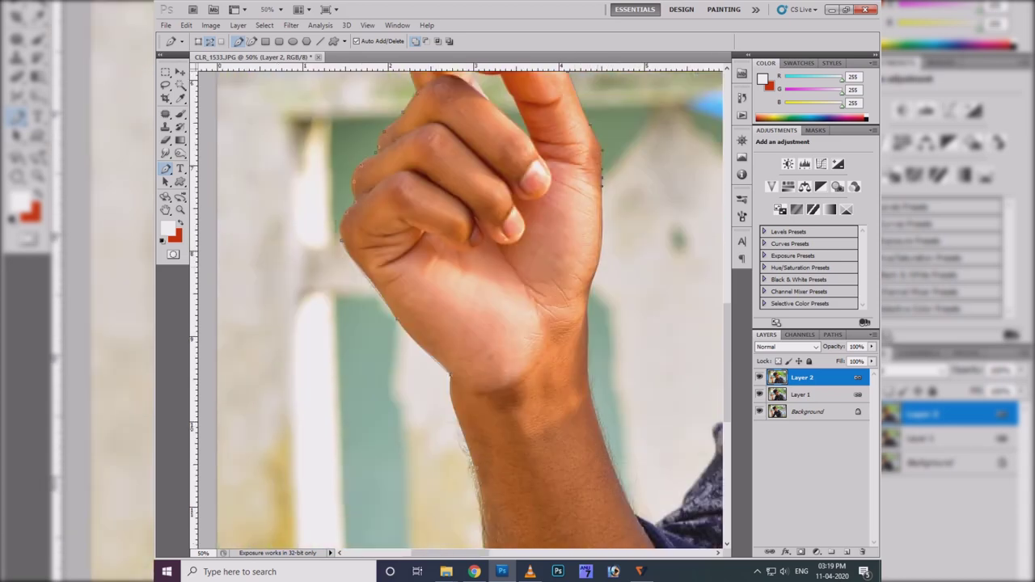
{"action": "scroll", "coordinate": [465, 307], "scroll_direction": "down", "scroll_amount": 2}
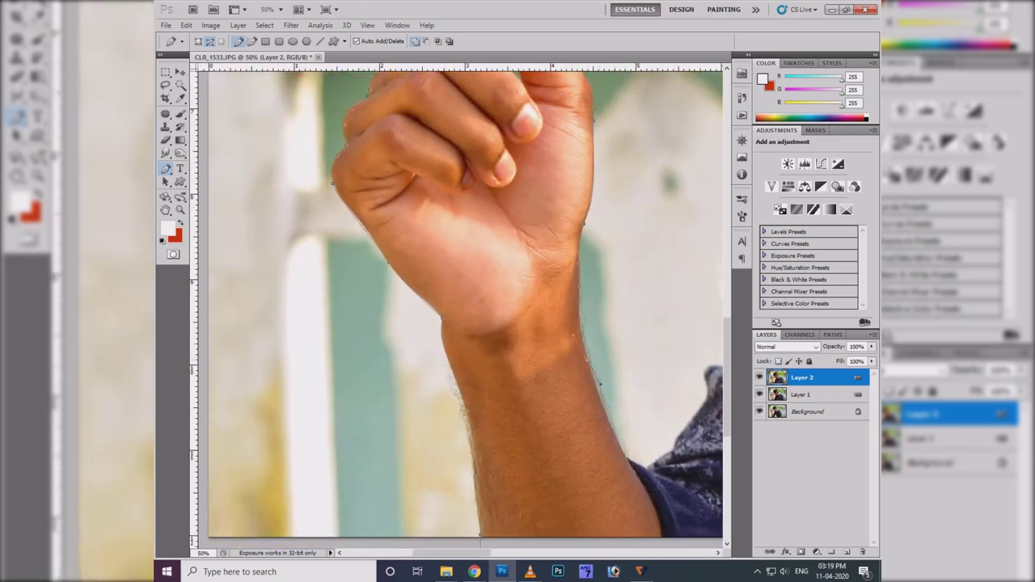
{"action": "scroll", "coordinate": [461, 307], "scroll_direction": "down", "scroll_amount": 2}
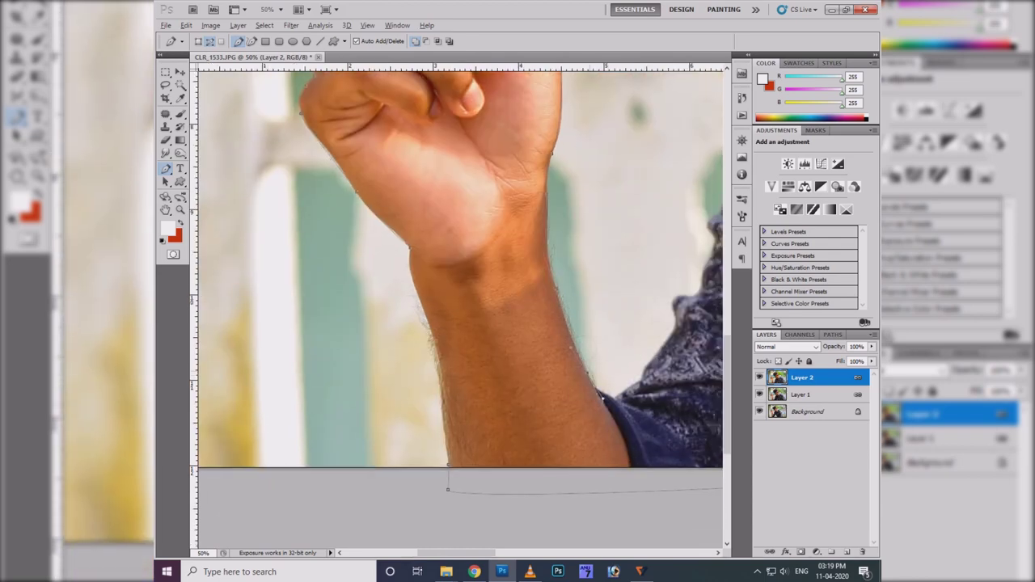
{"action": "scroll", "coordinate": [461, 307], "scroll_direction": "up", "scroll_amount": 2}
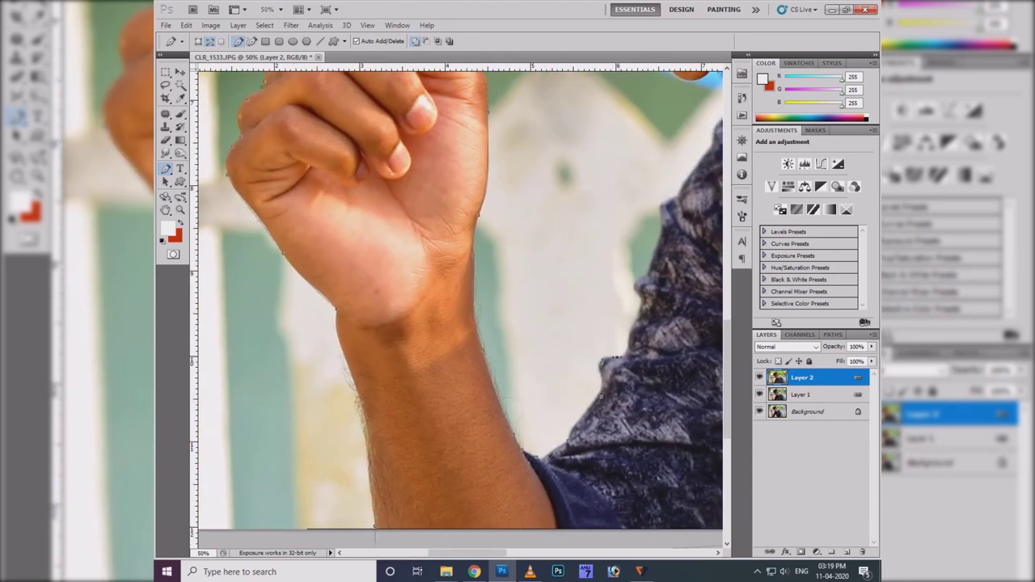
{"action": "scroll", "coordinate": [461, 307], "scroll_direction": "up", "scroll_amount": 2}
{"action": "scroll", "coordinate": [461, 307], "scroll_direction": "up", "scroll_amount": 2}
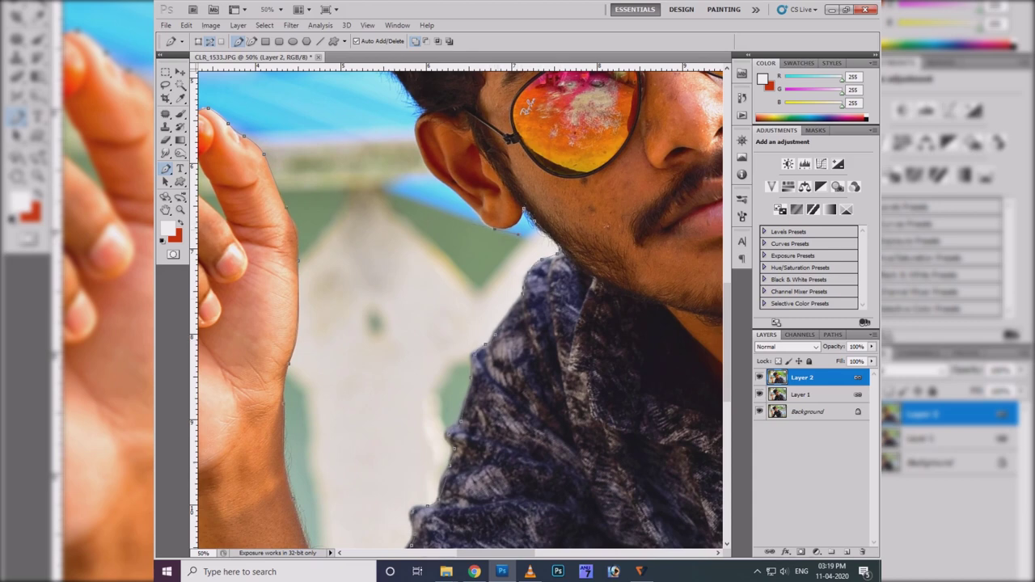
{"action": "scroll", "coordinate": [461, 307], "scroll_direction": "up", "scroll_amount": 2}
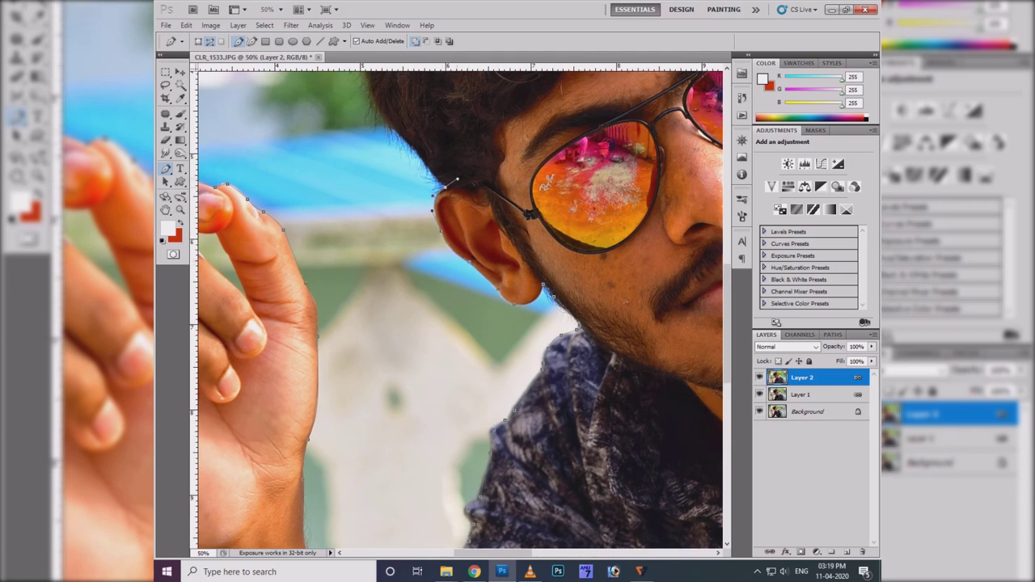
{"action": "scroll", "coordinate": [457, 180], "scroll_direction": "up", "scroll_amount": 4}
{"action": "left_click", "coordinate": [429, 301]}
{"action": "left_click", "coordinate": [398, 275]}
{"action": "left_click", "coordinate": [385, 230]}
{"action": "left_click", "coordinate": [373, 184]}
{"action": "left_click", "coordinate": [377, 157]}
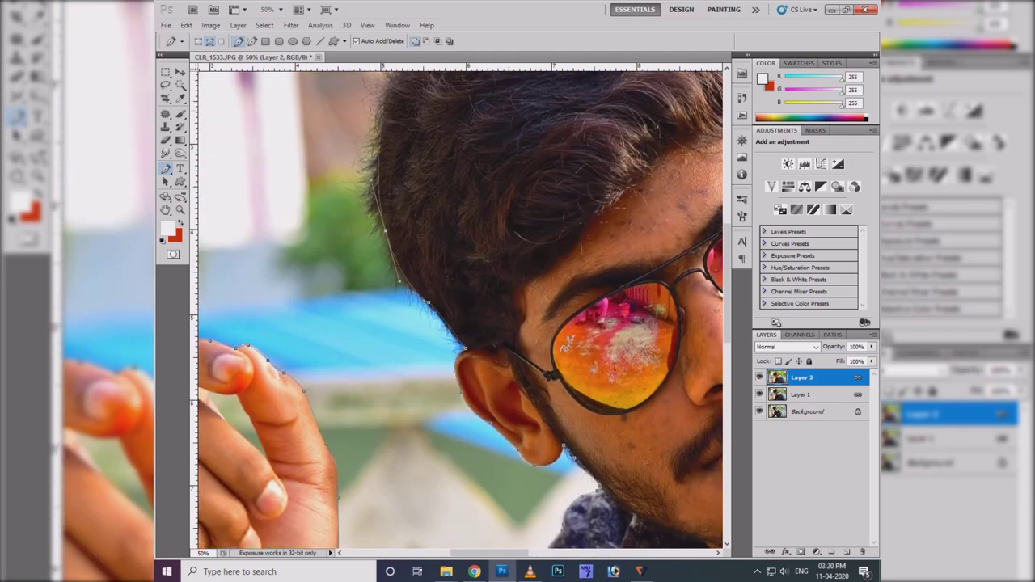
{"action": "scroll", "coordinate": [457, 307], "scroll_direction": "up", "scroll_amount": 5}
{"action": "scroll", "coordinate": [456, 307], "scroll_direction": "right", "scroll_amount": 2}
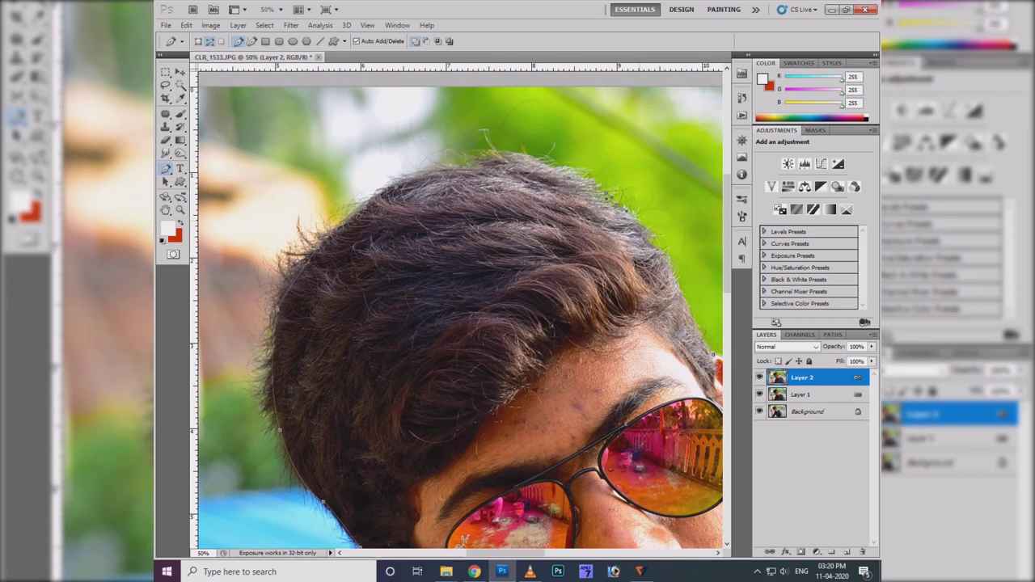
{"action": "scroll", "coordinate": [638, 221], "scroll_direction": "down", "scroll_amount": 1}
{"action": "scroll", "coordinate": [639, 222], "scroll_direction": "right", "scroll_amount": 2}
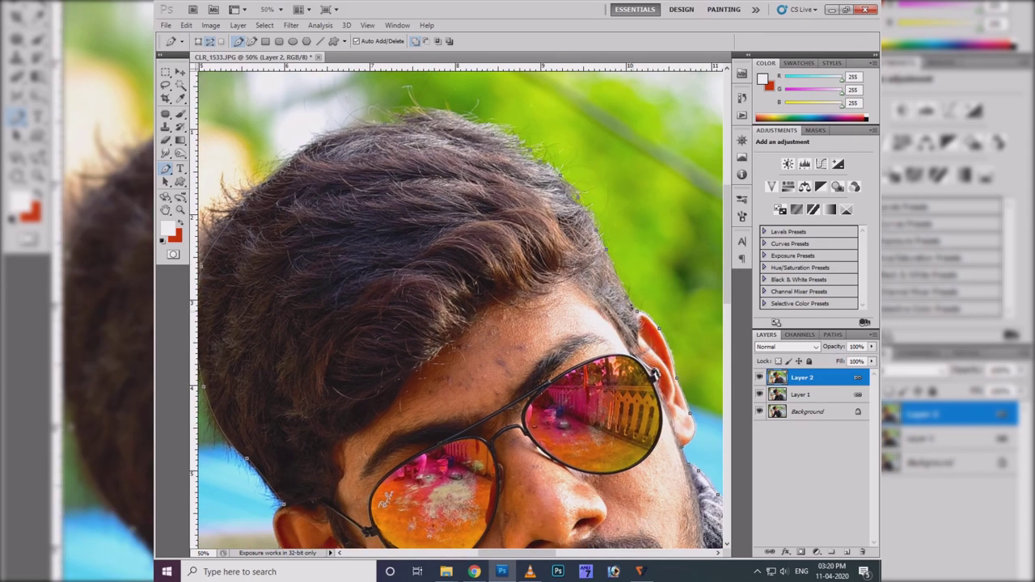
- Convert the path to a selection, feather it 1 px, and copy the man to a new layer
{"action": "key", "text": "ctrl+Return"}
{"action": "key", "text": "ctrl+0"}
{"action": "key", "text": "shift+F6"}
{"action": "type", "text": "1.2"}
{"action": "key", "text": "Return"}
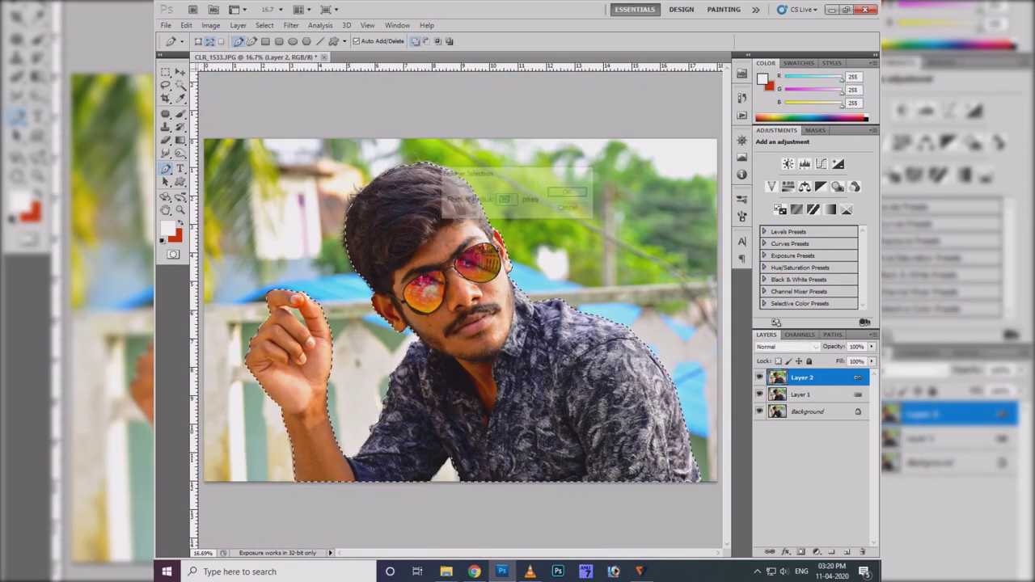
{"action": "key", "text": "ctrl+j"}
{"action": "key", "text": "ctrl+j"}
- Set the background colour to 00cbc9 and fill Layer 3 with it
{"action": "left_click", "coordinate": [174, 235]}
{"action": "type", "text": "00cbc9"}
{"action": "key", "text": "Tab"}
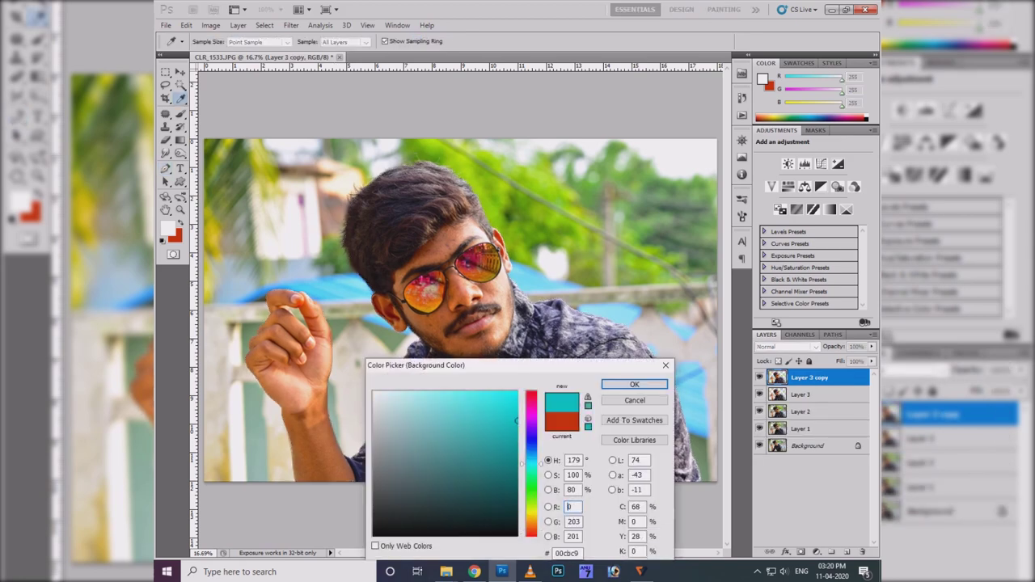
{"action": "key", "text": "Return"}
{"action": "key", "text": "alt+bracketleft"}
{"action": "key", "text": "ctrl+BackSpace"}
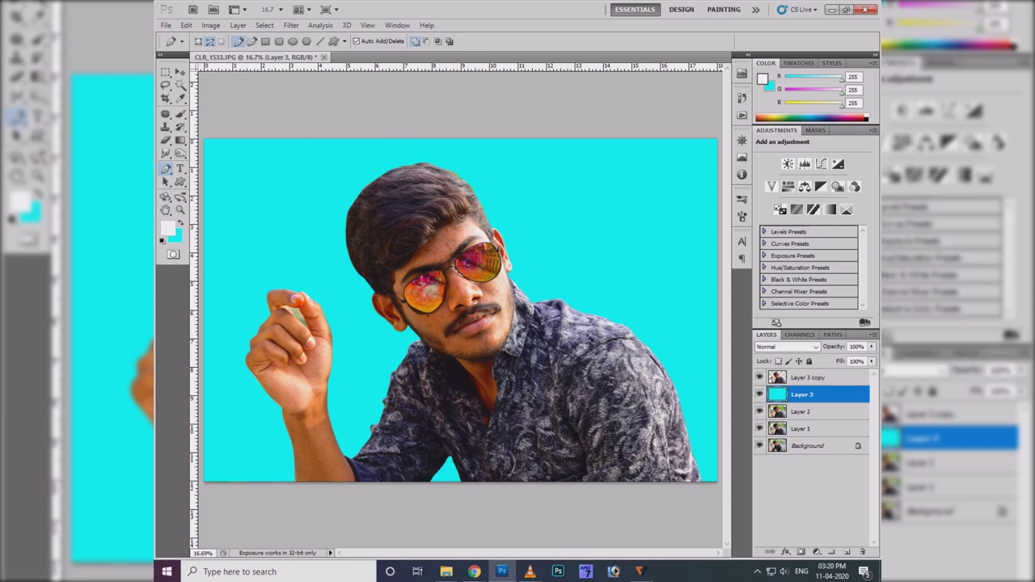
- Delete the background visible between the pinched fingers from Layer 3 copy
{"action": "key", "text": "z"}
{"action": "left_click_drag", "start_coordinate": [275, 298], "coordinate": [340, 297]}
{"action": "key", "text": "p"}
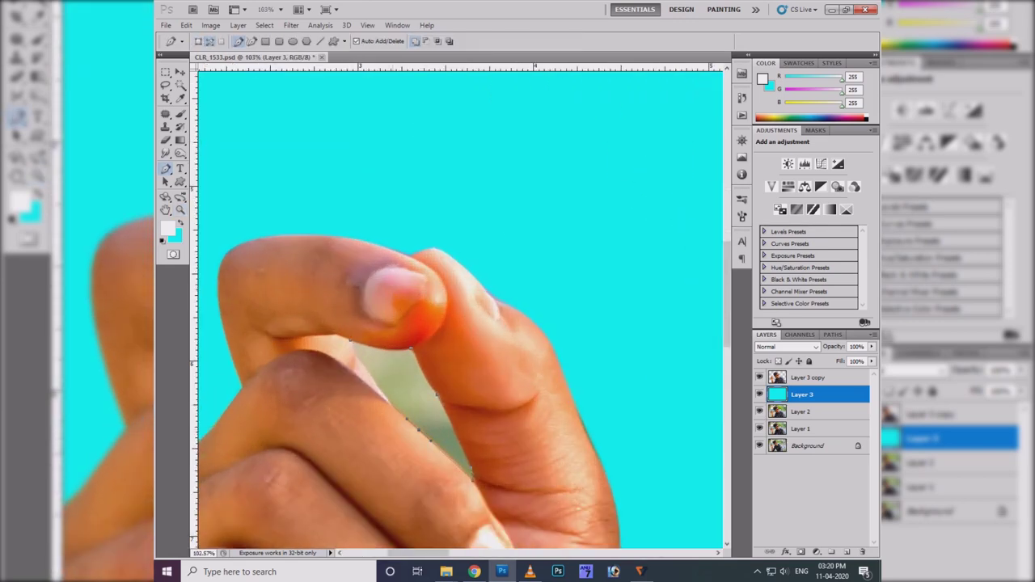
{"action": "key", "text": "ctrl+Return"}
{"action": "key", "text": "alt+bracketright"}
{"action": "key", "text": "Delete"}
{"action": "key", "text": "ctrl+1"}
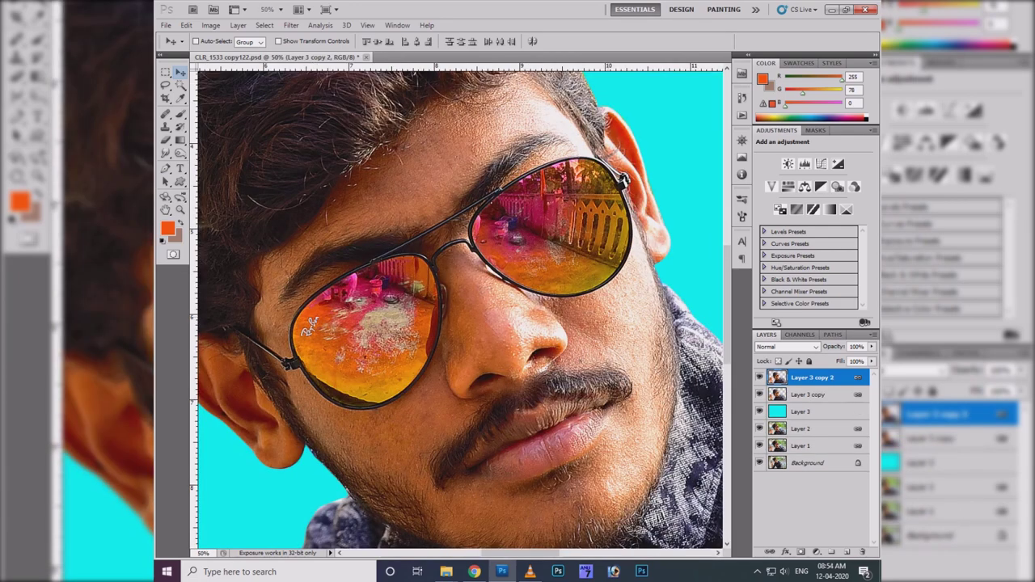
- Raise the teal Layer 3 above Layer 3 copy and reselect the top cut-out layer
{"action": "key", "text": "alt+bracketleft"}
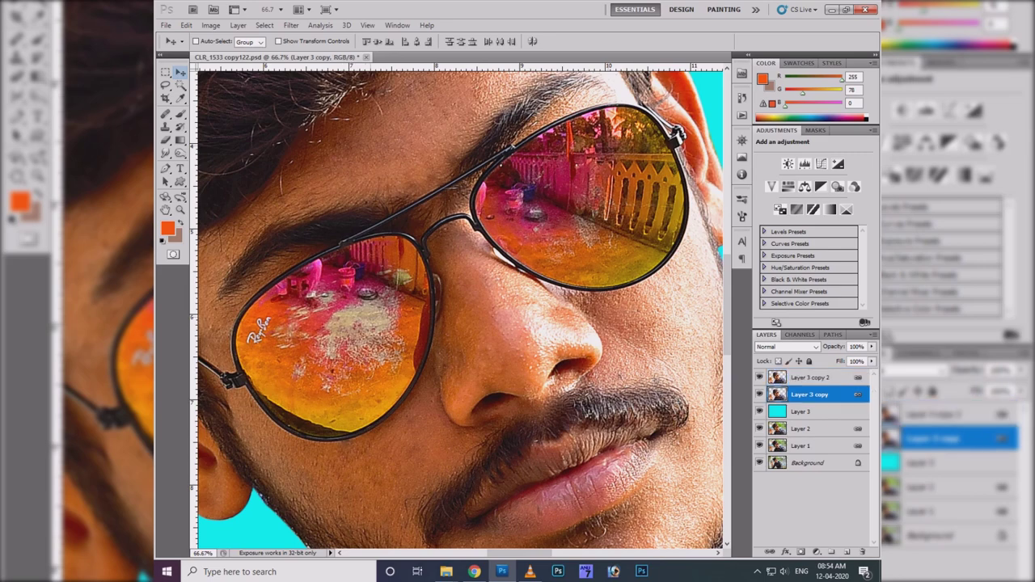
{"action": "key", "text": "ctrl+bracketleft"}
{"action": "key", "text": "alt+bracketright"}
- Smudge the nose skin smooth with a 60 px soft brush
{"action": "key", "text": "r"}
{"action": "right_click", "coordinate": [499, 190]}
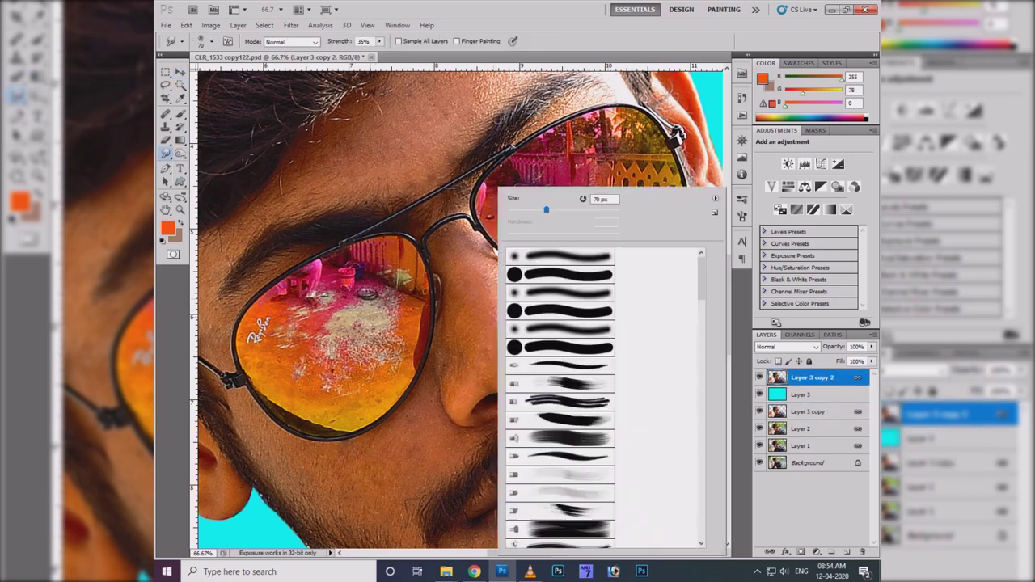
{"action": "scroll", "coordinate": [566, 396], "scroll_direction": "down", "scroll_amount": 3}
{"action": "scroll", "coordinate": [566, 396], "scroll_direction": "down", "scroll_amount": 2}
{"action": "scroll", "coordinate": [566, 396], "scroll_direction": "down", "scroll_amount": 3}
{"action": "double_click", "coordinate": [566, 314]}
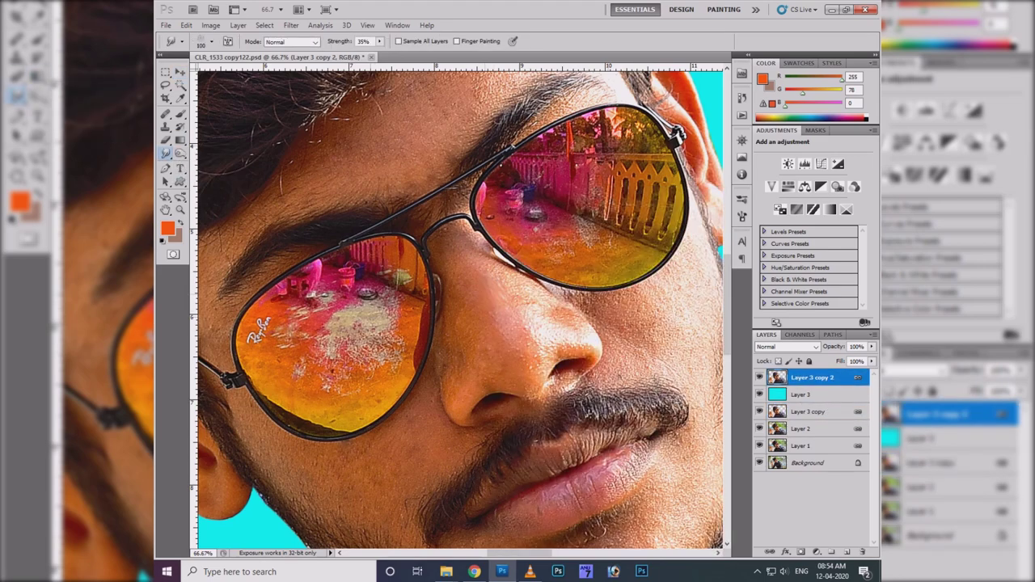
{"action": "key", "text": "ctrl+plus"}
{"action": "right_click", "coordinate": [493, 196]}
{"action": "double_click", "coordinate": [566, 323]}
{"action": "left_click_drag", "start_coordinate": [481, 212], "coordinate": [586, 368]}
{"action": "mouse_move", "coordinate": [437, 177]}
{"action": "left_mouse_down"}
{"action": "mouse_move", "coordinate": [481, 194]}
{"action": "mouse_move", "coordinate": [623, 331]}
{"action": "mouse_move", "coordinate": [635, 364]}
{"action": "mouse_move", "coordinate": [587, 380]}
{"action": "mouse_move", "coordinate": [566, 409]}
{"action": "mouse_move", "coordinate": [570, 432]}
{"action": "mouse_move", "coordinate": [639, 380]}
{"action": "mouse_move", "coordinate": [608, 378]}
{"action": "left_mouse_up"}
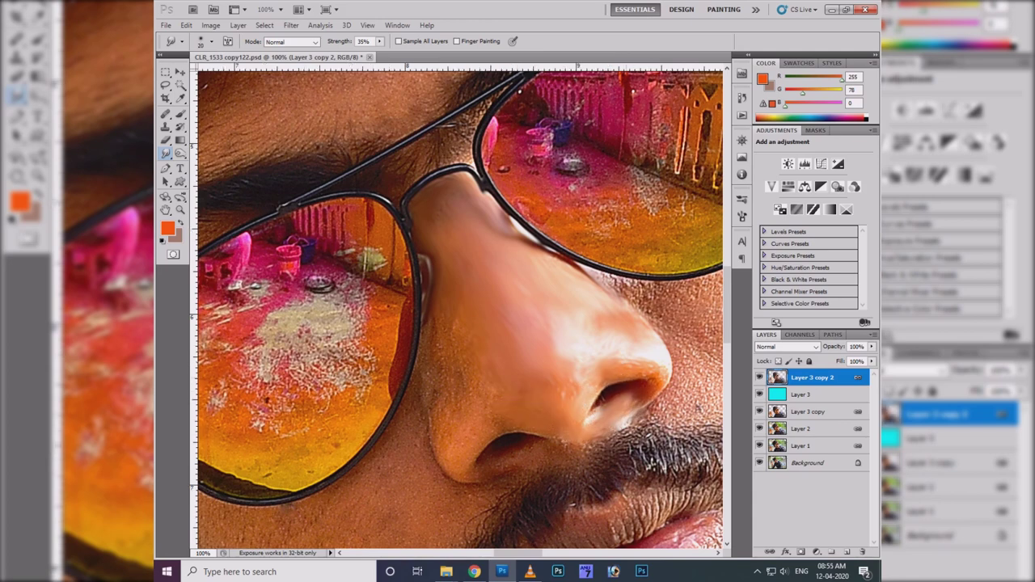
- Smooth the cheek skin to the right of the nose with smudge strokes
{"action": "mouse_move", "coordinate": [647, 287]}
{"action": "left_mouse_down"}
{"action": "mouse_move", "coordinate": [542, 291]}
{"action": "mouse_move", "coordinate": [675, 323]}
{"action": "left_mouse_up"}
{"action": "left_click_drag", "start_coordinate": [574, 347], "coordinate": [647, 323]}
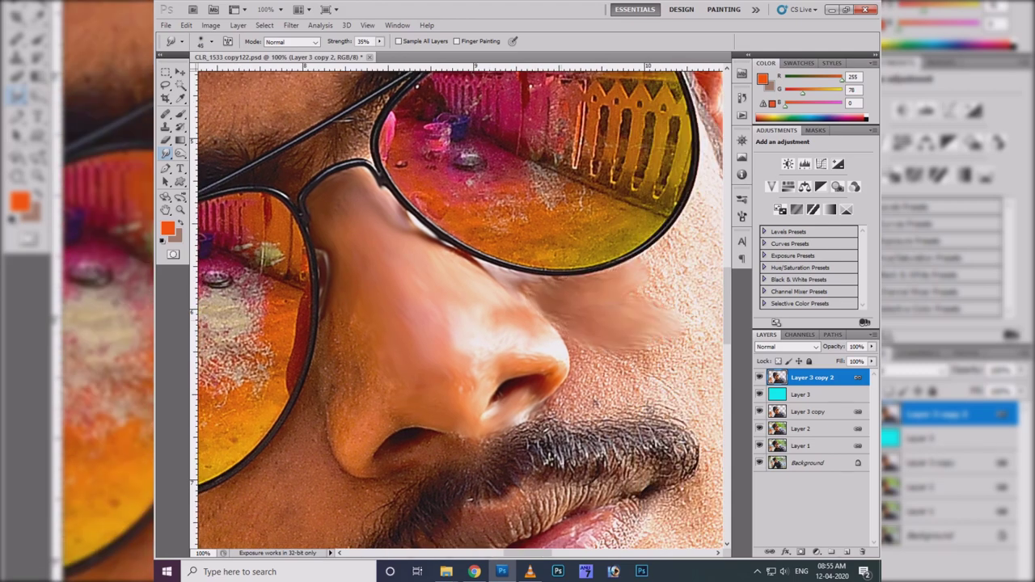
{"action": "mouse_move", "coordinate": [603, 380]}
{"action": "left_mouse_down"}
{"action": "mouse_move", "coordinate": [712, 347]}
{"action": "mouse_move", "coordinate": [662, 251]}
{"action": "mouse_move", "coordinate": [683, 307]}
{"action": "mouse_move", "coordinate": [566, 299]}
{"action": "mouse_move", "coordinate": [525, 404]}
{"action": "left_mouse_up"}
{"action": "mouse_move", "coordinate": [469, 356]}
{"action": "left_mouse_down"}
{"action": "mouse_move", "coordinate": [462, 386]}
{"action": "mouse_move", "coordinate": [513, 396]}
{"action": "mouse_move", "coordinate": [607, 380]}
{"action": "left_mouse_up"}
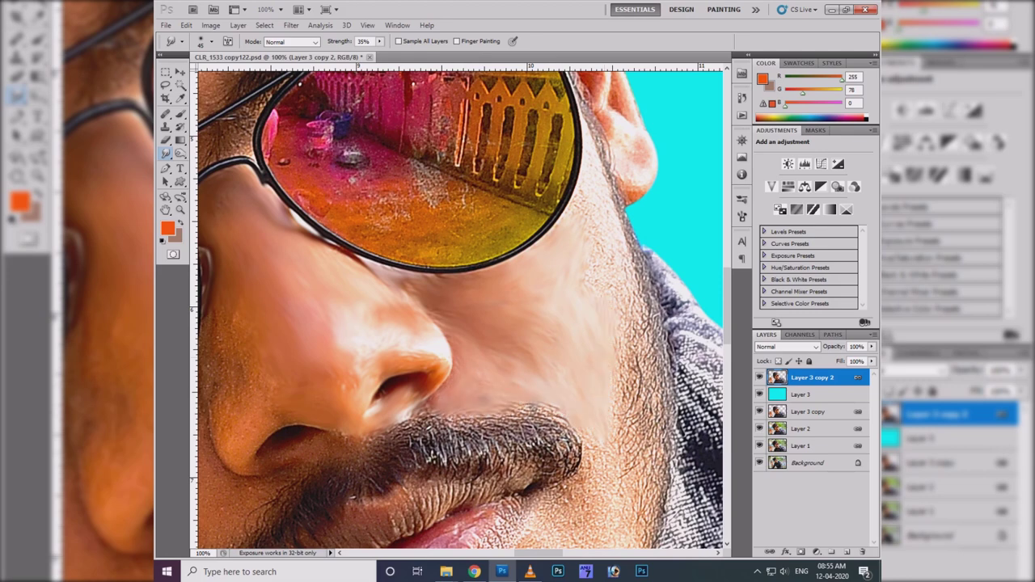
{"action": "left_click_drag", "start_coordinate": [621, 324], "coordinate": [621, 408]}
{"action": "left_click_drag", "start_coordinate": [485, 323], "coordinate": [471, 376]}
{"action": "left_click_drag", "start_coordinate": [582, 300], "coordinate": [618, 380]}
{"action": "left_click_drag", "start_coordinate": [452, 364], "coordinate": [477, 333]}
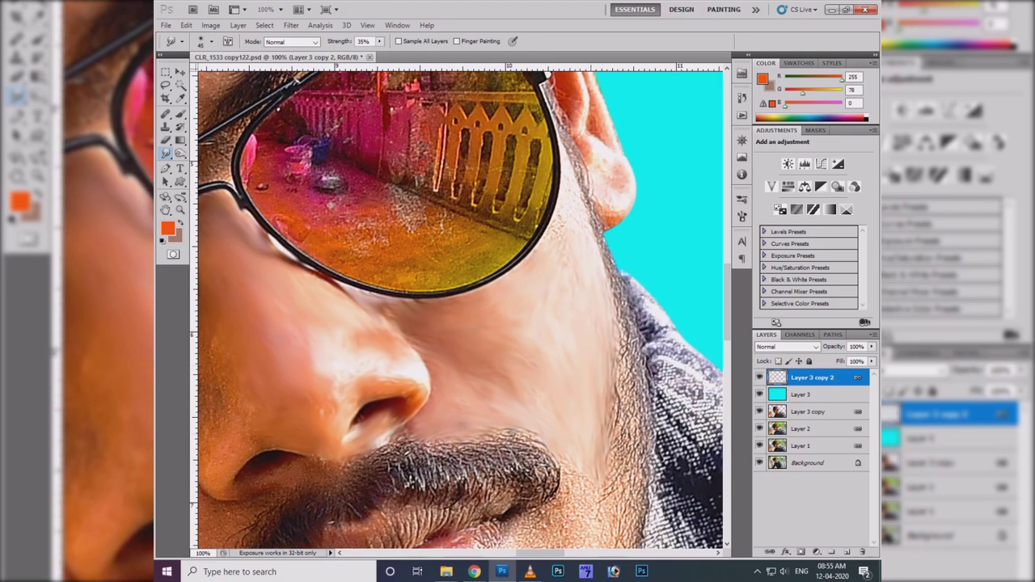
{"action": "left_click_drag", "start_coordinate": [404, 340], "coordinate": [558, 368]}
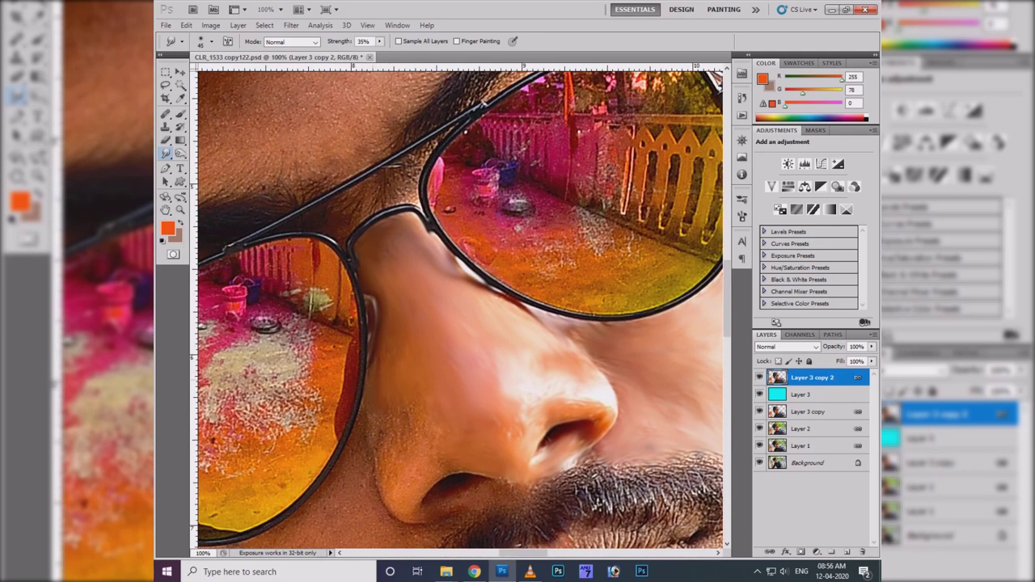
{"action": "left_click_drag", "start_coordinate": [461, 339], "coordinate": [470, 267]}
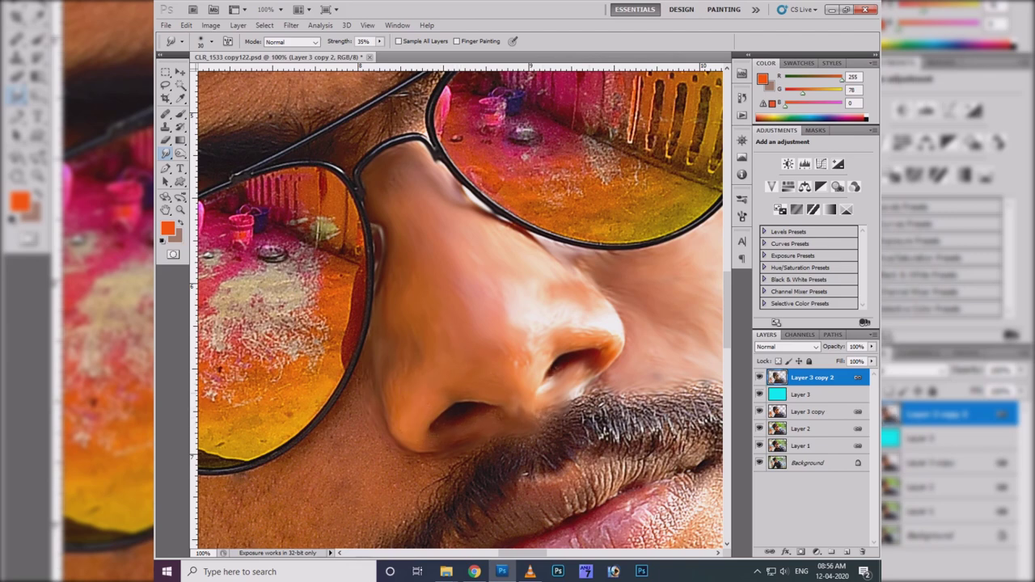
- Soften the skin beside the mustache, the lip corner and the chin
{"action": "scroll", "coordinate": [459, 307], "scroll_direction": "right", "scroll_amount": 3}
{"action": "scroll", "coordinate": [459, 307], "scroll_direction": "down", "scroll_amount": 2}
{"action": "scroll", "coordinate": [459, 308], "scroll_direction": "down", "scroll_amount": 1}
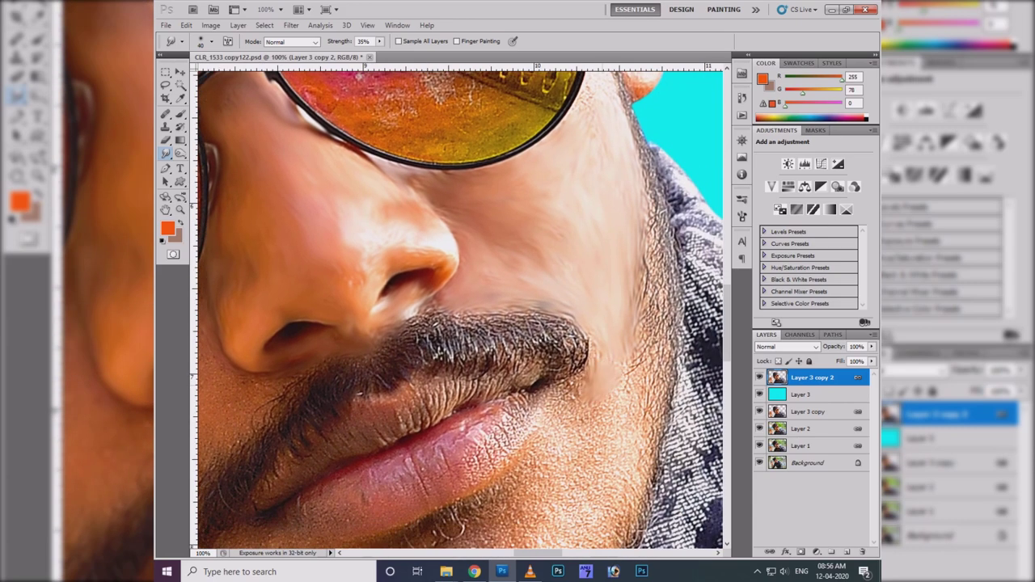
{"action": "mouse_move", "coordinate": [597, 344]}
{"action": "left_mouse_down"}
{"action": "mouse_move", "coordinate": [568, 396]}
{"action": "mouse_move", "coordinate": [558, 460]}
{"action": "left_mouse_up"}
{"action": "left_click_drag", "start_coordinate": [621, 365], "coordinate": [633, 481]}
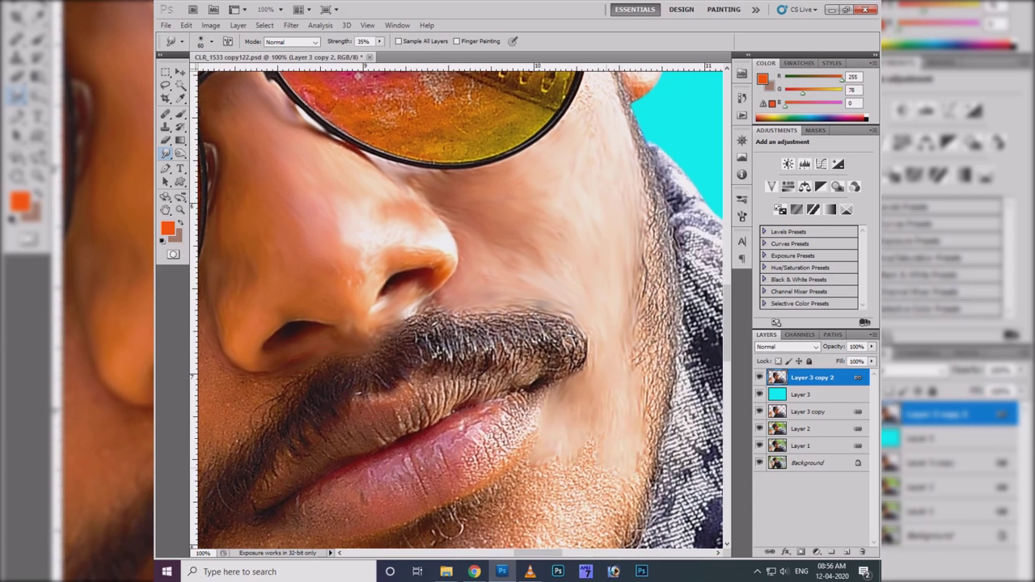
{"action": "scroll", "coordinate": [459, 308], "scroll_direction": "down", "scroll_amount": 3}
{"action": "left_click_drag", "start_coordinate": [598, 388], "coordinate": [558, 461]}
{"action": "mouse_move", "coordinate": [582, 363]}
{"action": "left_mouse_down"}
{"action": "mouse_move", "coordinate": [518, 404]}
{"action": "mouse_move", "coordinate": [541, 485]}
{"action": "left_mouse_up"}
{"action": "left_click_drag", "start_coordinate": [631, 388], "coordinate": [566, 485]}
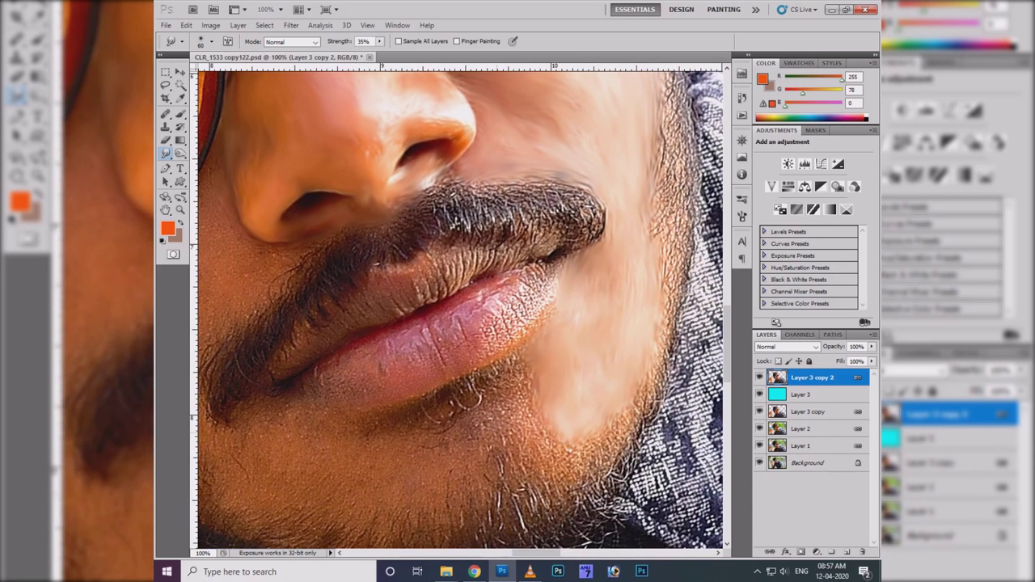
{"action": "scroll", "coordinate": [459, 307], "scroll_direction": "left", "scroll_amount": 3}
{"action": "scroll", "coordinate": [459, 307], "scroll_direction": "down", "scroll_amount": 1}
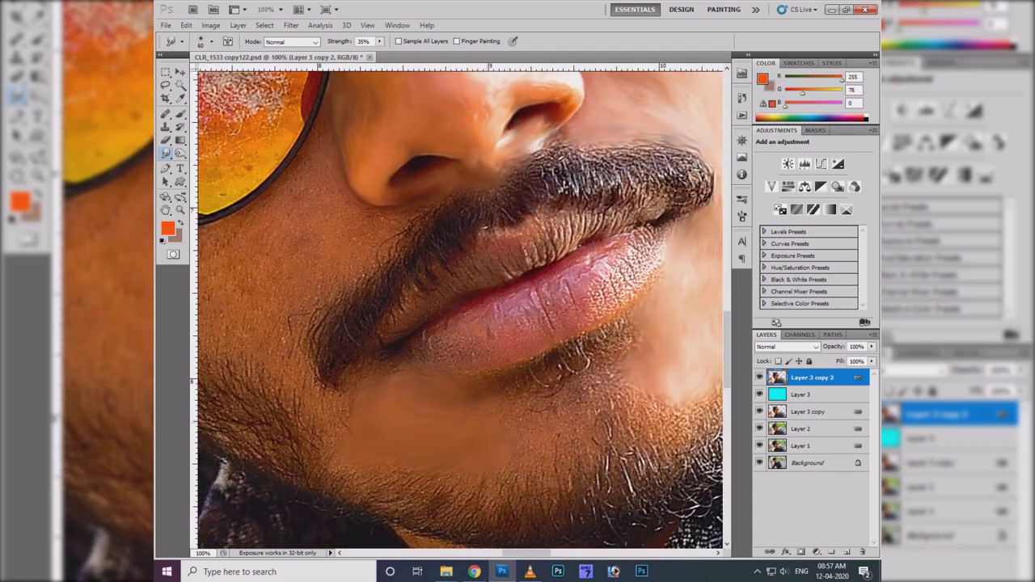
{"action": "scroll", "coordinate": [459, 307], "scroll_direction": "up", "scroll_amount": 9}
{"action": "scroll", "coordinate": [459, 308], "scroll_direction": "left", "scroll_amount": 3}
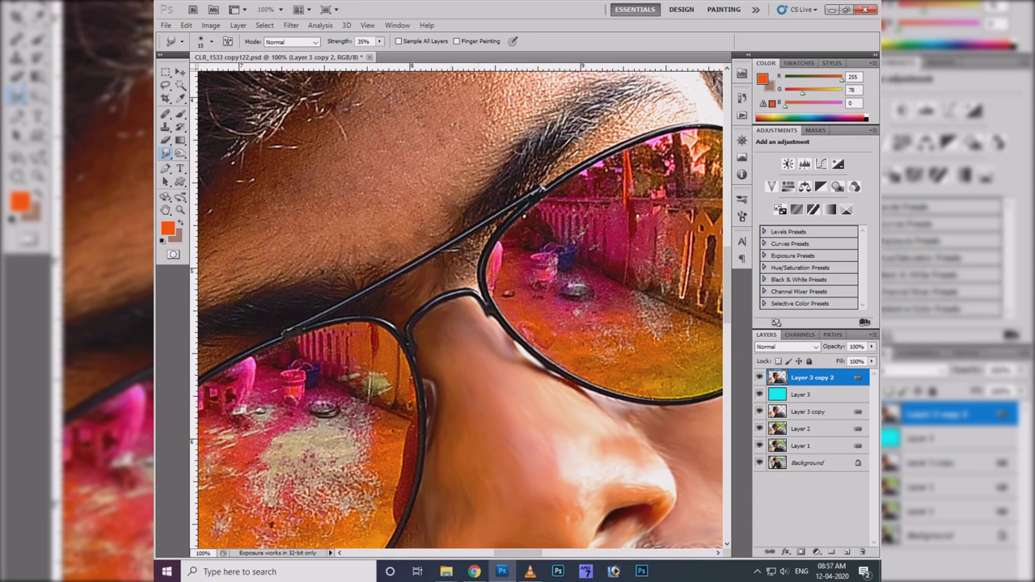
- Slightly enlarge the smudge brush and smooth the forehead skin above and between the eyebrows
{"action": "key", "text": "bracketright"}
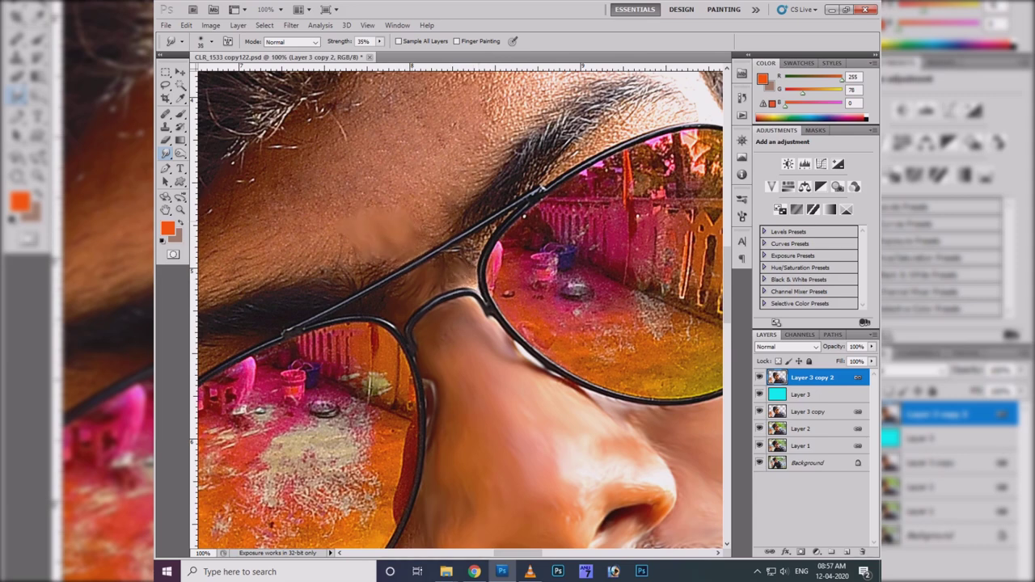
{"action": "left_click_drag", "start_coordinate": [388, 115], "coordinate": [416, 212]}
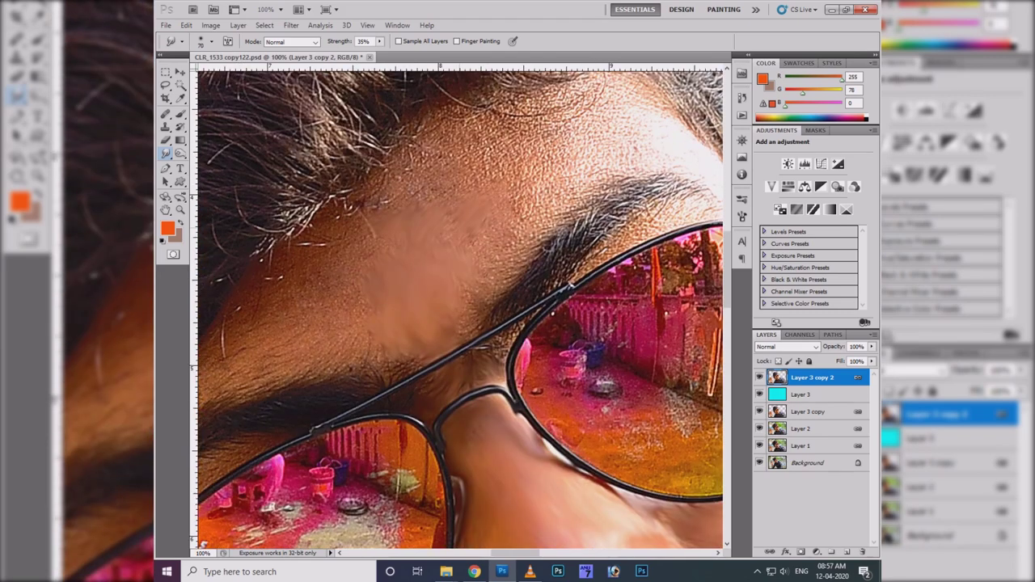
{"action": "left_click_drag", "start_coordinate": [482, 307], "coordinate": [497, 263]}
{"action": "left_click_drag", "start_coordinate": [549, 243], "coordinate": [485, 170]}
{"action": "mouse_move", "coordinate": [429, 186]}
{"action": "left_mouse_down"}
{"action": "mouse_move", "coordinate": [517, 122]}
{"action": "mouse_move", "coordinate": [599, 161]}
{"action": "left_mouse_up"}
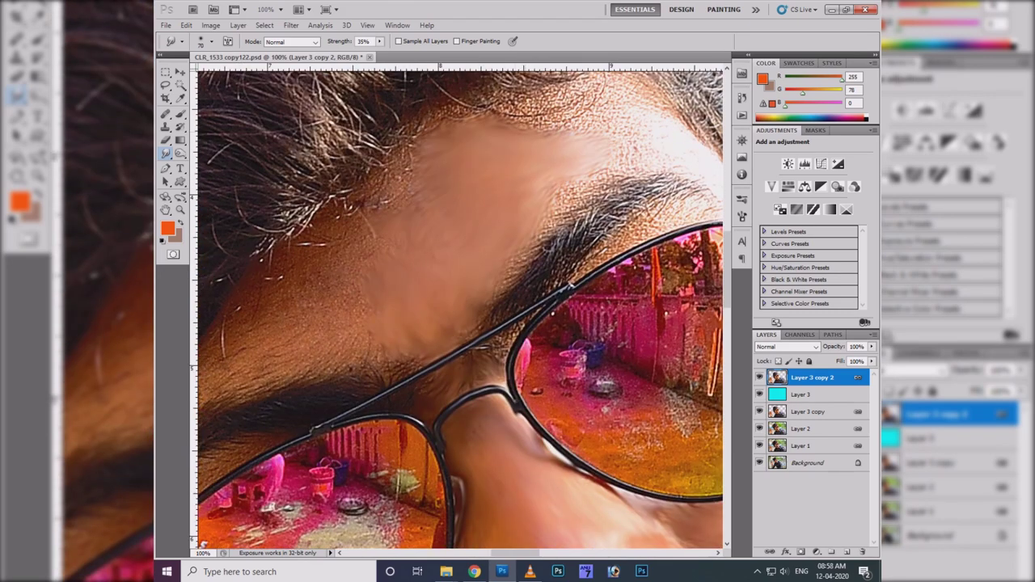
{"action": "mouse_move", "coordinate": [510, 130]}
{"action": "left_mouse_down"}
{"action": "mouse_move", "coordinate": [590, 93]}
{"action": "mouse_move", "coordinate": [618, 129]}
{"action": "mouse_move", "coordinate": [582, 178]}
{"action": "mouse_move", "coordinate": [638, 158]}
{"action": "mouse_move", "coordinate": [659, 105]}
{"action": "mouse_move", "coordinate": [671, 118]}
{"action": "left_mouse_up"}
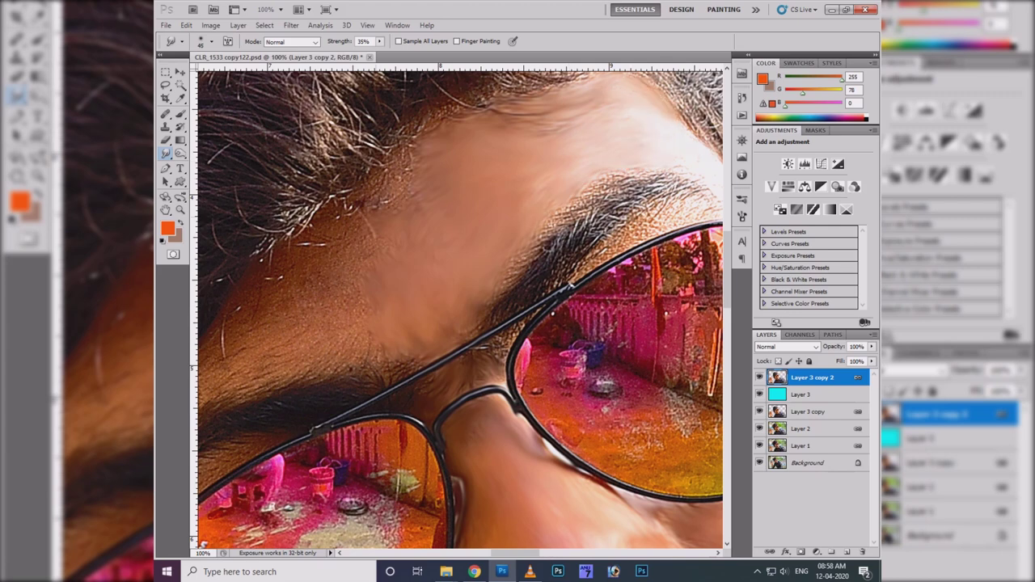
{"action": "left_click_drag", "start_coordinate": [400, 150], "coordinate": [352, 206]}
{"action": "left_click_drag", "start_coordinate": [275, 281], "coordinate": [356, 340]}
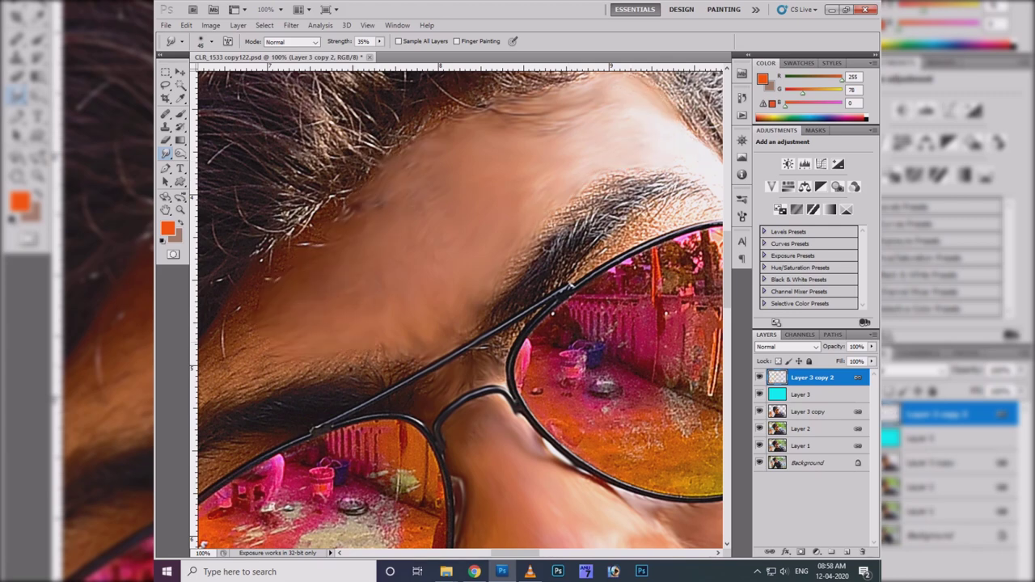
- Smudge the skin along the lower lens frame while panning across both lenses and ears
{"action": "left_click_drag", "start_coordinate": [323, 370], "coordinate": [465, 346]}
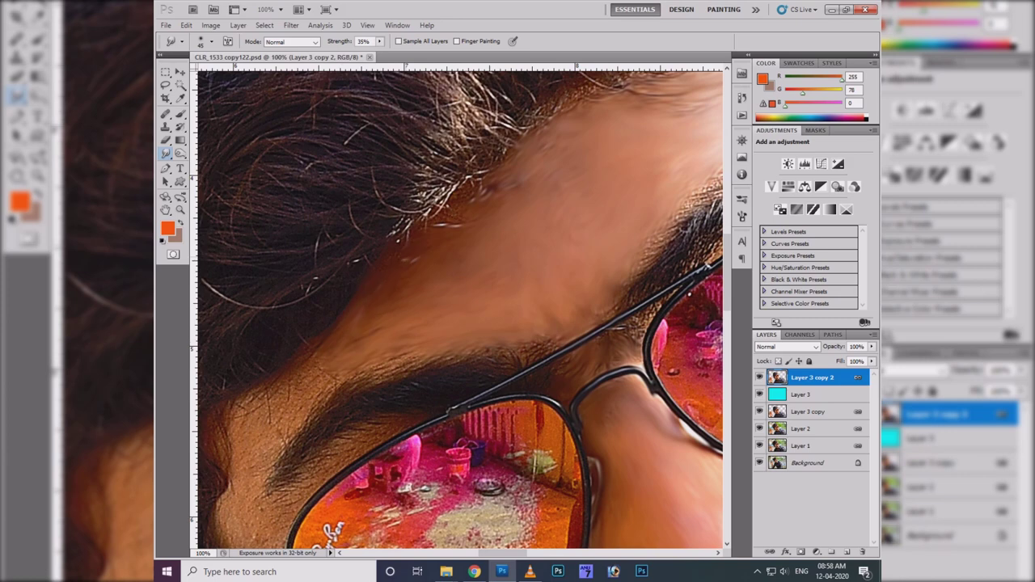
{"action": "mouse_move", "coordinate": [283, 392]}
{"action": "left_mouse_down"}
{"action": "mouse_move", "coordinate": [413, 315]}
{"action": "mouse_move", "coordinate": [417, 332]}
{"action": "left_mouse_up"}
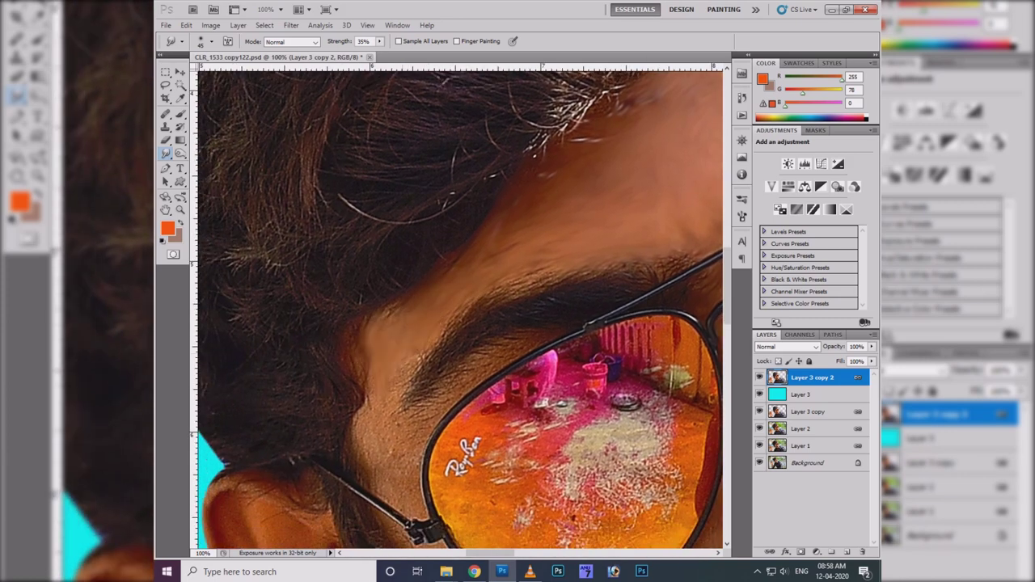
{"action": "left_click_drag", "start_coordinate": [397, 411], "coordinate": [384, 318]}
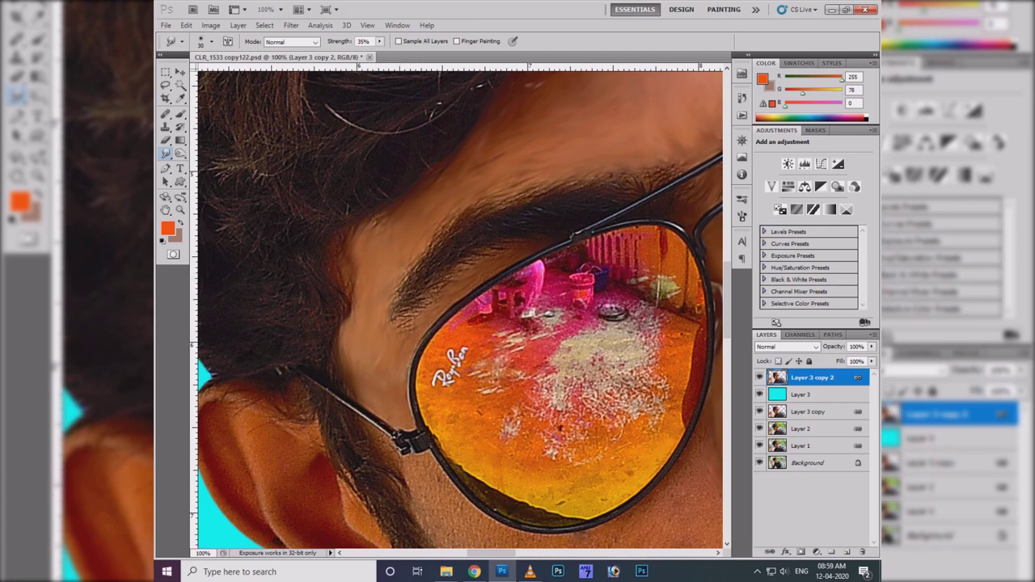
{"action": "left_click_drag", "start_coordinate": [450, 368], "coordinate": [353, 295]}
{"action": "left_click_drag", "start_coordinate": [401, 453], "coordinate": [462, 468]}
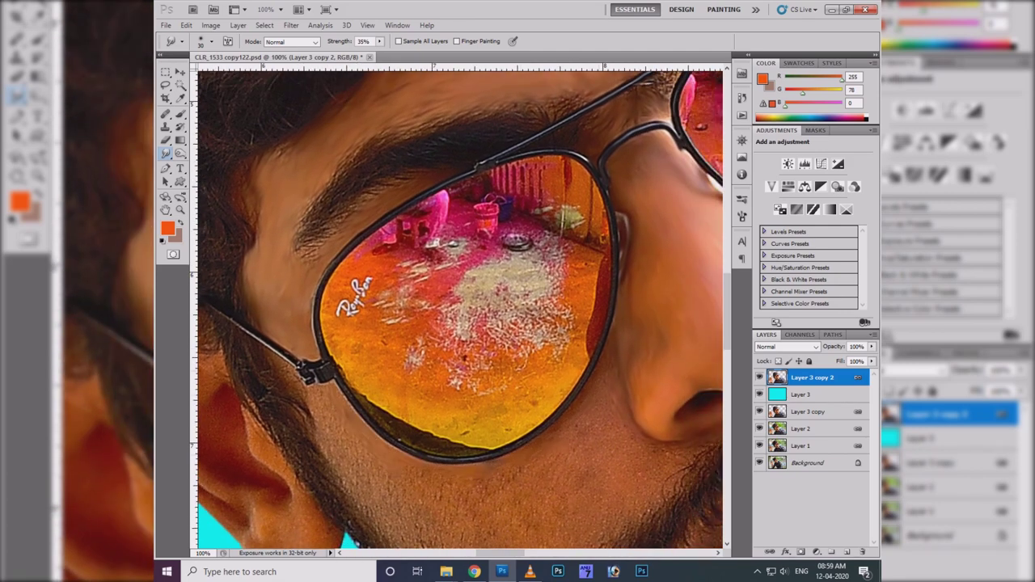
{"action": "left_click_drag", "start_coordinate": [452, 324], "coordinate": [433, 291]}
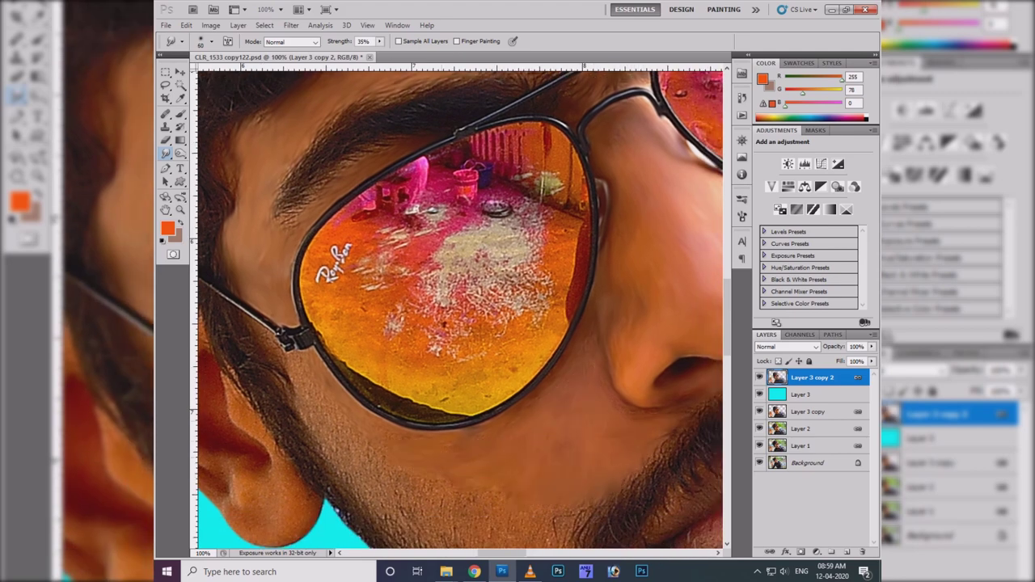
{"action": "left_click_drag", "start_coordinate": [420, 509], "coordinate": [380, 441]}
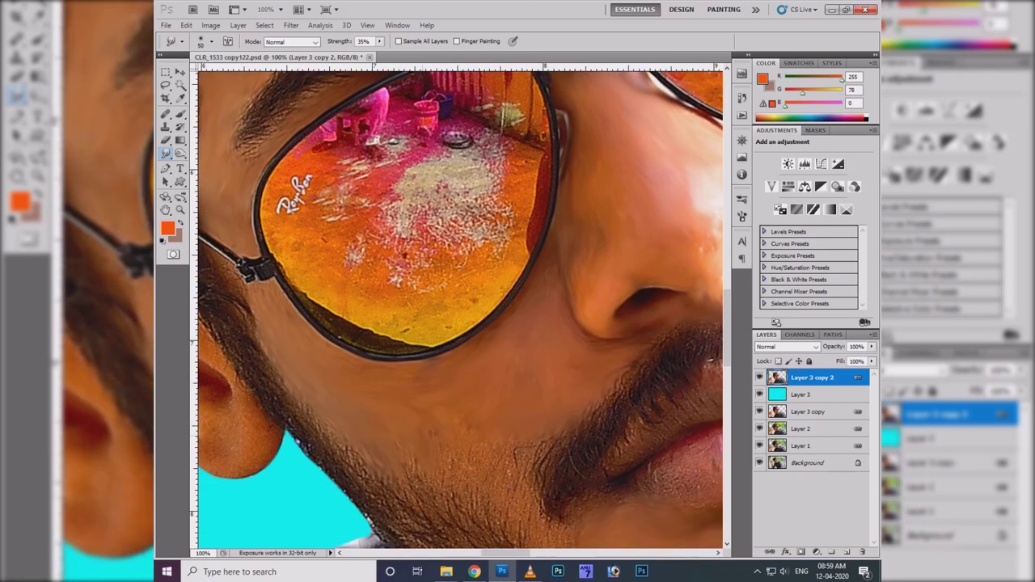
{"action": "left_click_drag", "start_coordinate": [539, 457], "coordinate": [482, 561]}
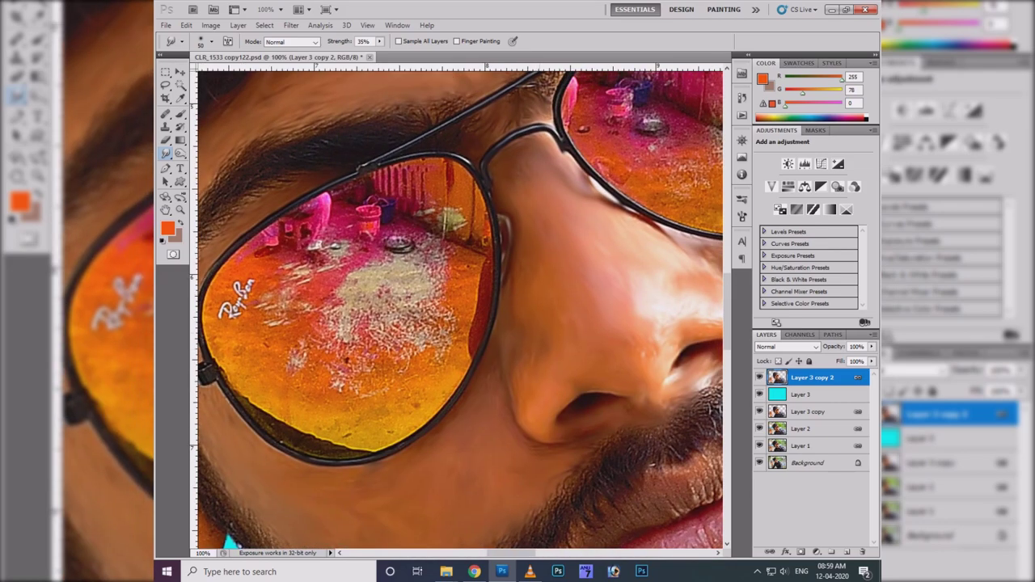
{"action": "mouse_move", "coordinate": [527, 180]}
{"action": "left_mouse_down"}
{"action": "mouse_move", "coordinate": [502, 245]}
{"action": "mouse_move", "coordinate": [284, 277]}
{"action": "left_mouse_up"}
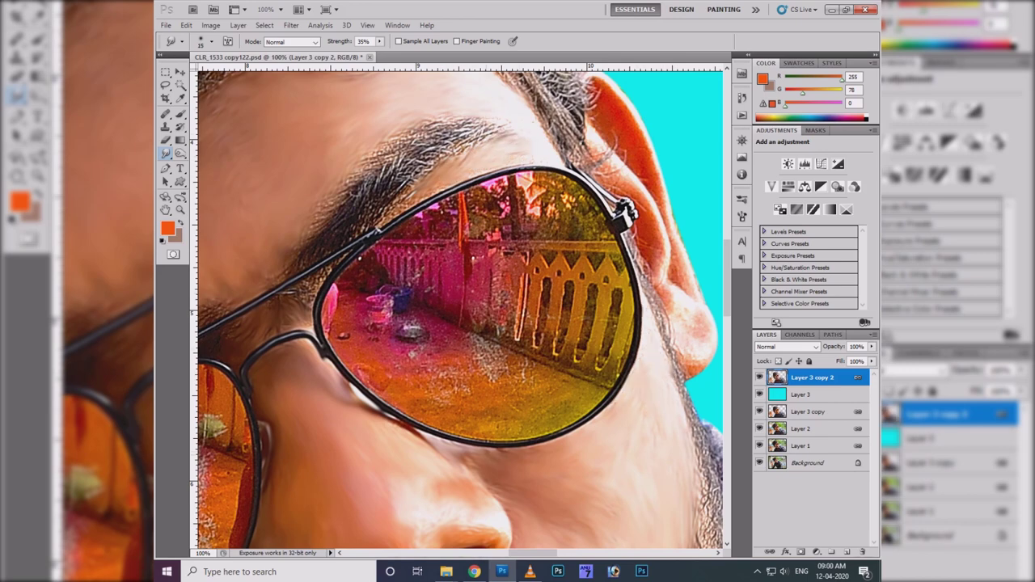
{"action": "left_click_drag", "start_coordinate": [310, 297], "coordinate": [373, 304]}
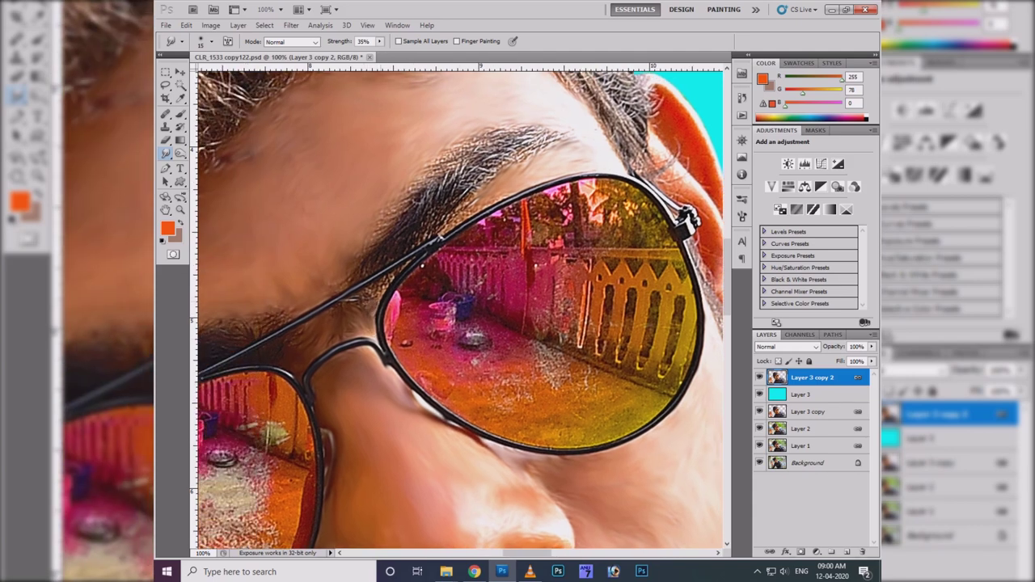
- Trace the left lens's lower, side and top rim with curved Pen tool points
{"action": "key", "text": "p"}
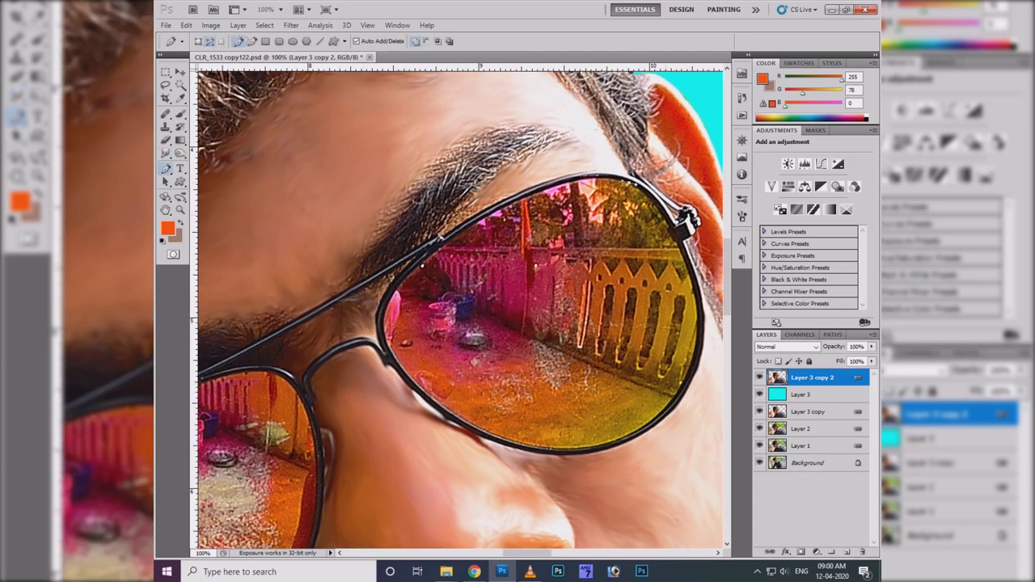
{"action": "left_click_drag", "start_coordinate": [625, 434], "coordinate": [693, 400]}
{"action": "left_click", "coordinate": [436, 419]}
{"action": "left_click_drag", "start_coordinate": [378, 331], "coordinate": [408, 275]}
{"action": "left_click_drag", "start_coordinate": [589, 178], "coordinate": [566, 182]}
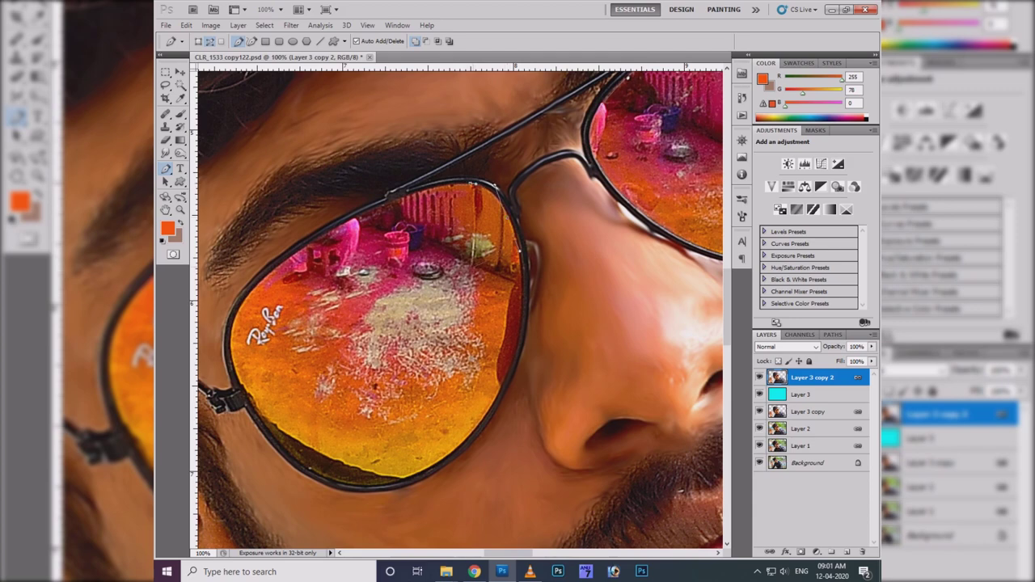
{"action": "mouse_move", "coordinate": [514, 349]}
{"action": "left_mouse_down"}
{"action": "mouse_move", "coordinate": [518, 388]}
{"action": "mouse_move", "coordinate": [391, 427]}
{"action": "left_mouse_up"}
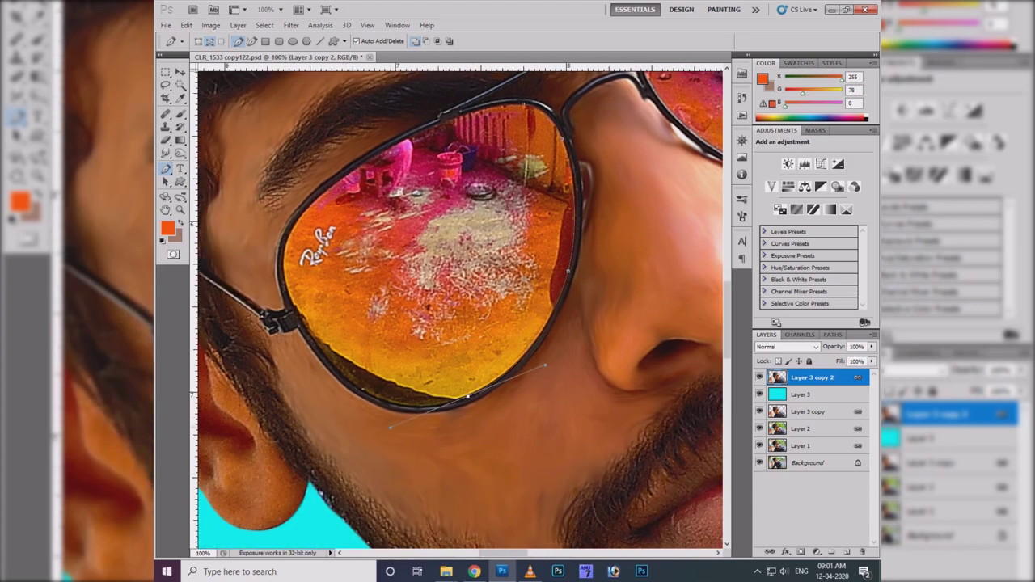
{"action": "left_click_drag", "start_coordinate": [353, 386], "coordinate": [339, 380]}
- Close the path up the lens's left rim and add a new Layer 4
{"action": "left_click", "coordinate": [303, 323]}
{"action": "left_click", "coordinate": [297, 219]}
{"action": "left_click", "coordinate": [331, 179]}
{"action": "left_click", "coordinate": [443, 114]}
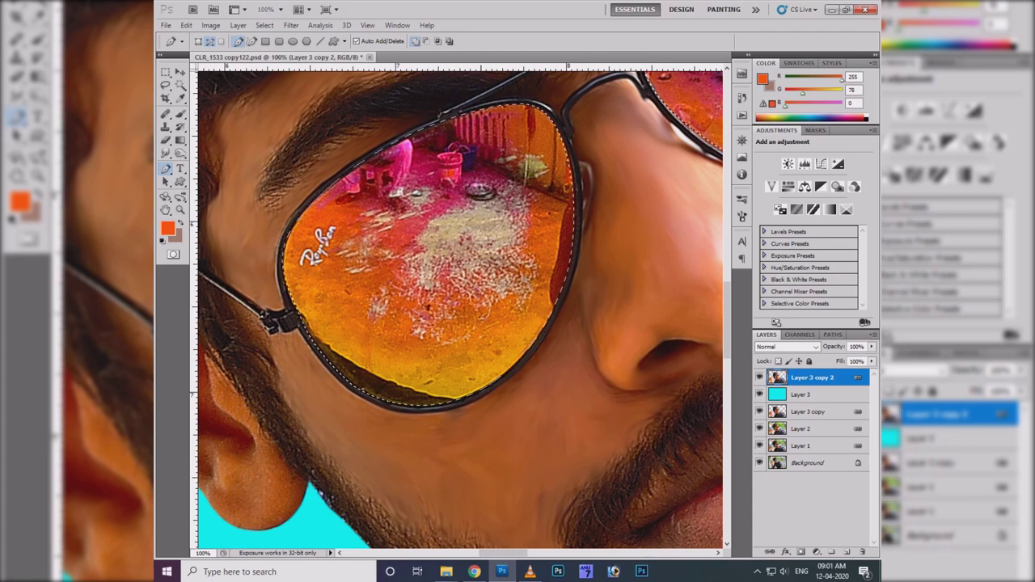
{"action": "key", "text": "ctrl+shift+alt+n"}
- Apply Gaussian Blur to the lens selection, viewing the whole portrait fit to screen
{"action": "left_click", "coordinate": [290, 25]}
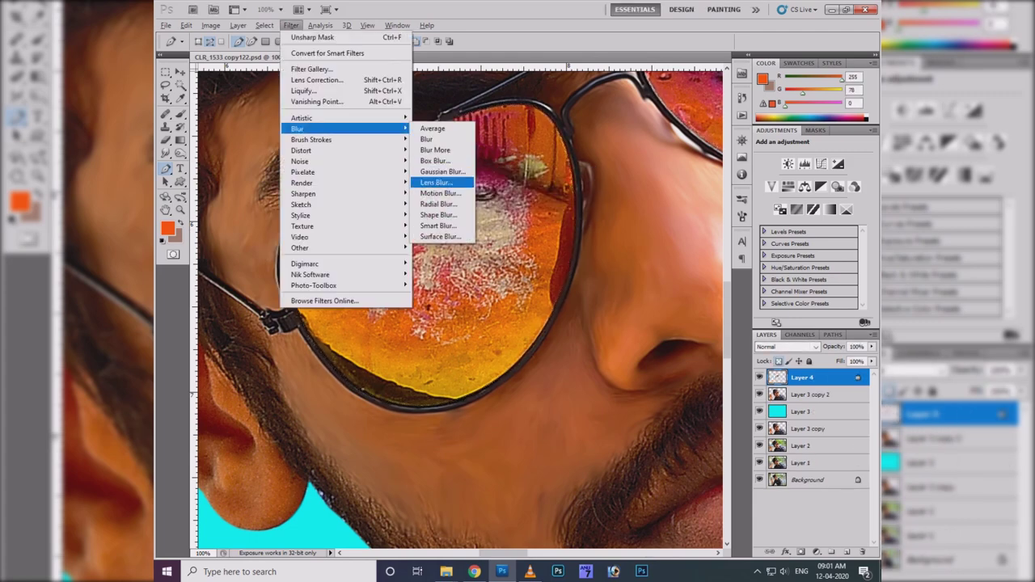
{"action": "left_click", "coordinate": [441, 180]}
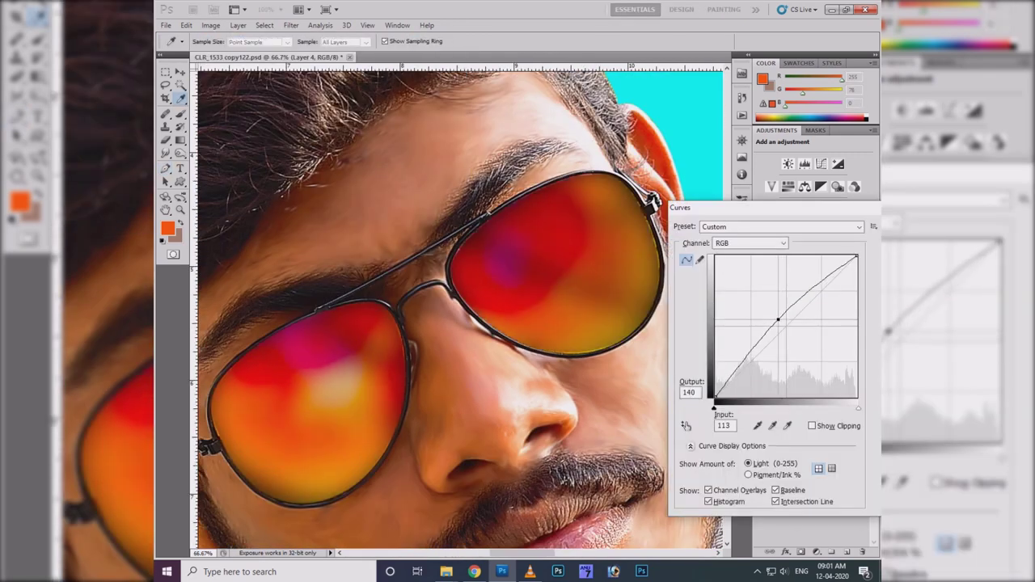
{"action": "key", "text": "ctrl+0"}
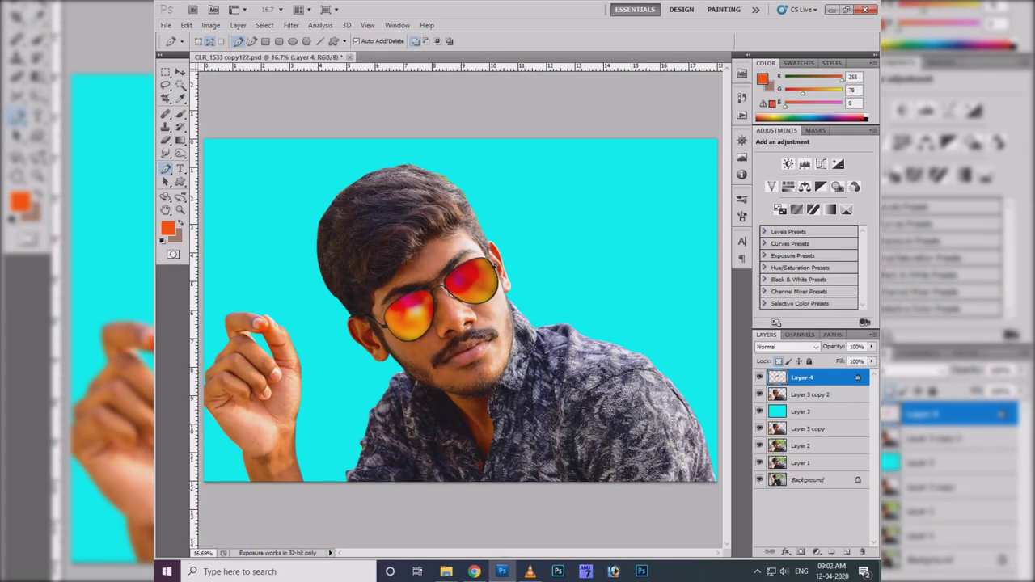
{"action": "left_click", "coordinate": [290, 25]}
{"action": "left_click", "coordinate": [442, 172]}
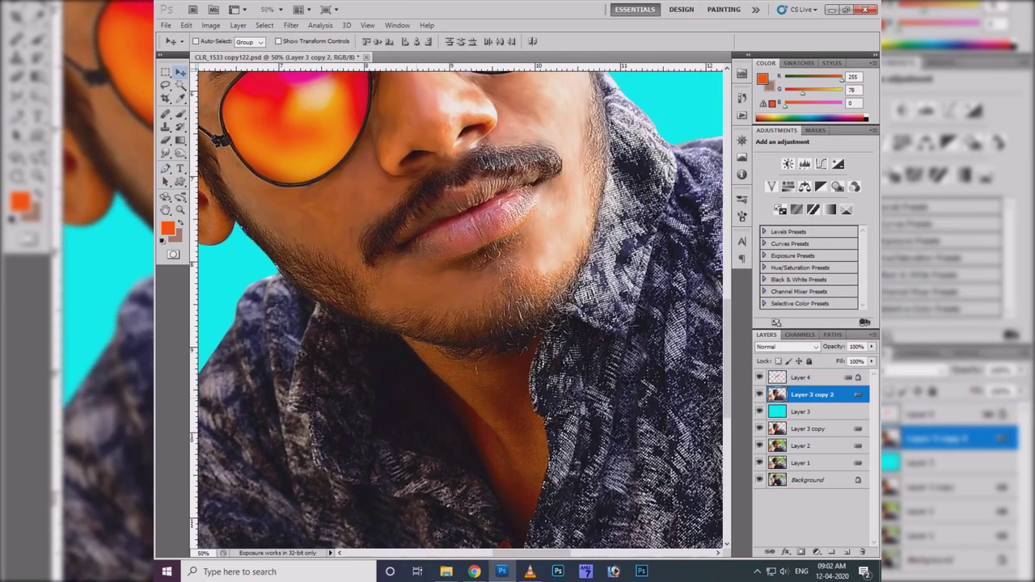
- With the Smudge tool (R) active, pan around the chin, beard and neck
{"action": "key", "text": "r"}
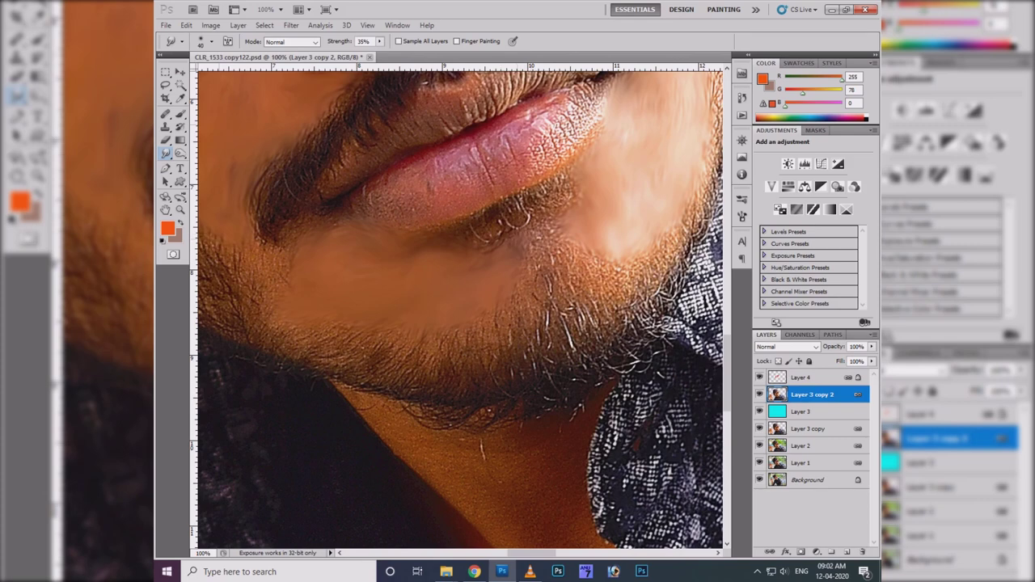
{"action": "scroll", "coordinate": [598, 267], "scroll_direction": "down", "scroll_amount": 2}
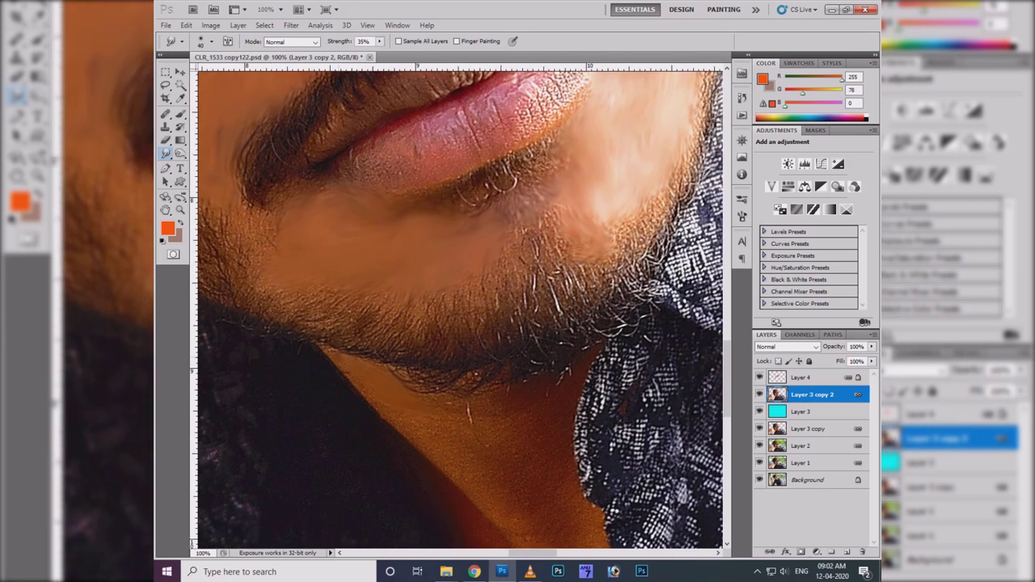
{"action": "left_click_drag", "start_coordinate": [330, 357], "coordinate": [294, 309]}
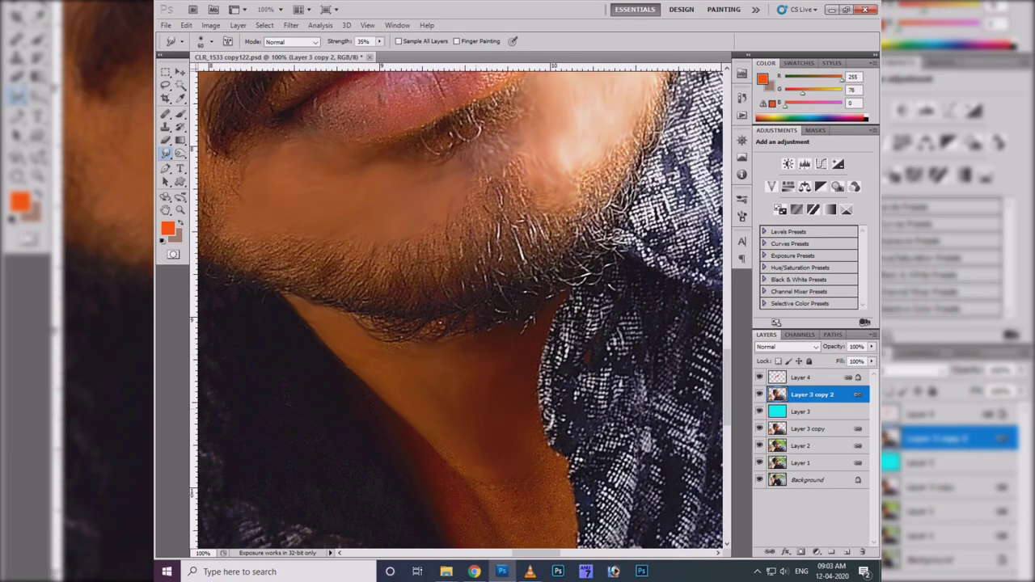
{"action": "left_click_drag", "start_coordinate": [453, 323], "coordinate": [412, 221]}
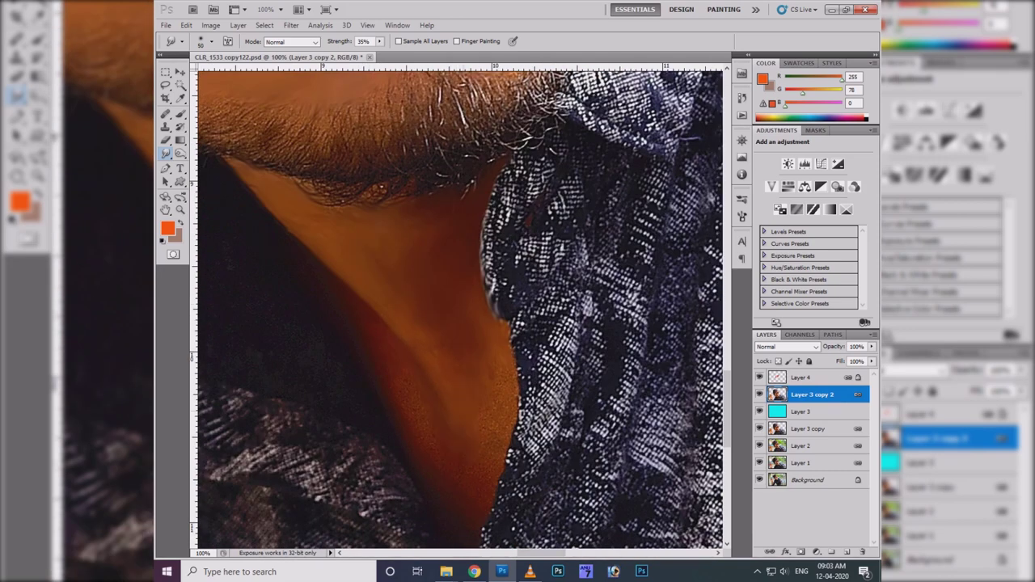
{"action": "left_click_drag", "start_coordinate": [517, 404], "coordinate": [521, 324]}
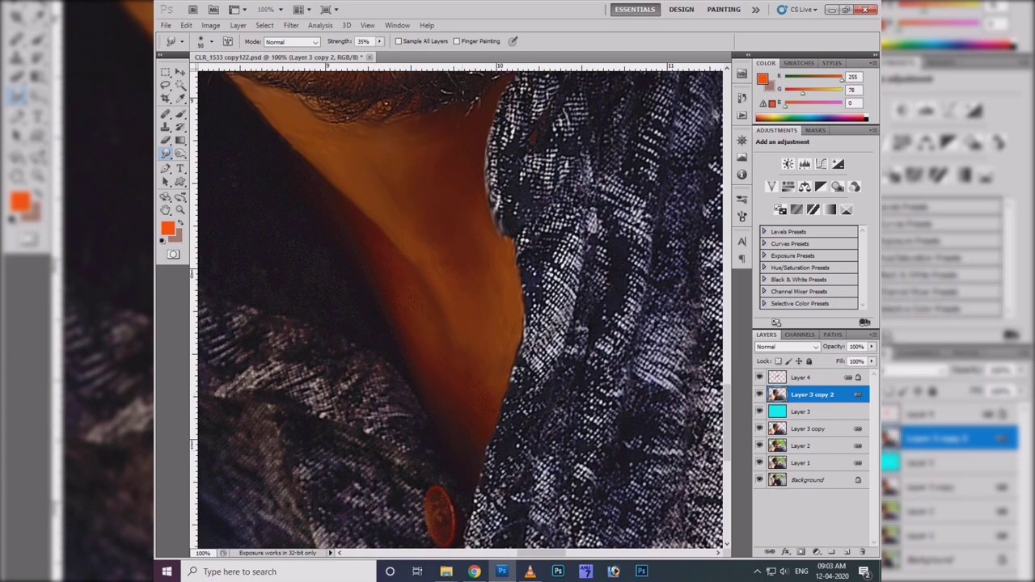
{"action": "left_click_drag", "start_coordinate": [453, 308], "coordinate": [581, 509]}
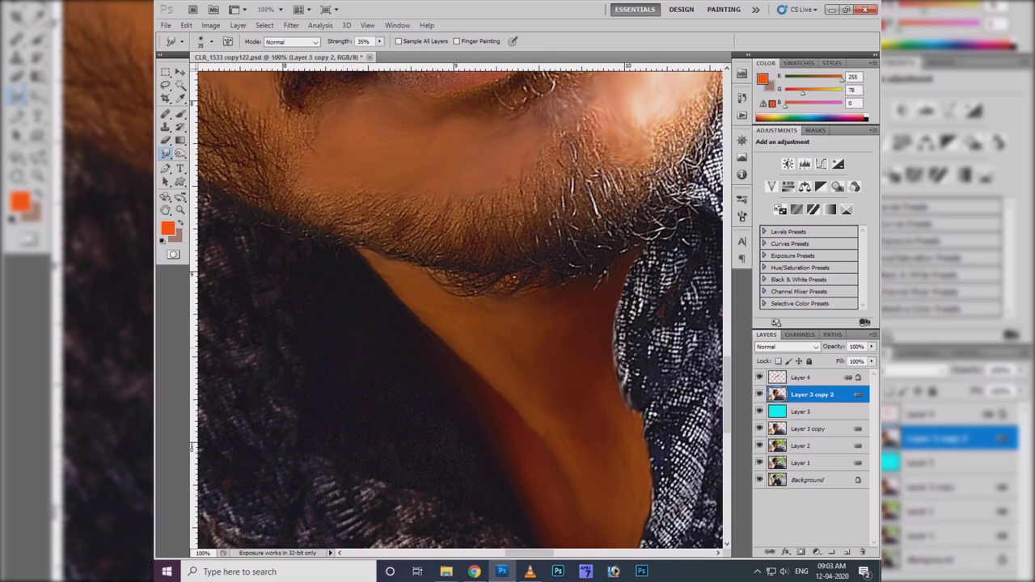
{"action": "mouse_move", "coordinate": [461, 307]}
{"action": "left_mouse_down"}
{"action": "mouse_move", "coordinate": [440, 246]}
{"action": "mouse_move", "coordinate": [505, 270]}
{"action": "left_mouse_up"}
{"action": "left_click_drag", "start_coordinate": [238, 170], "coordinate": [323, 315]}
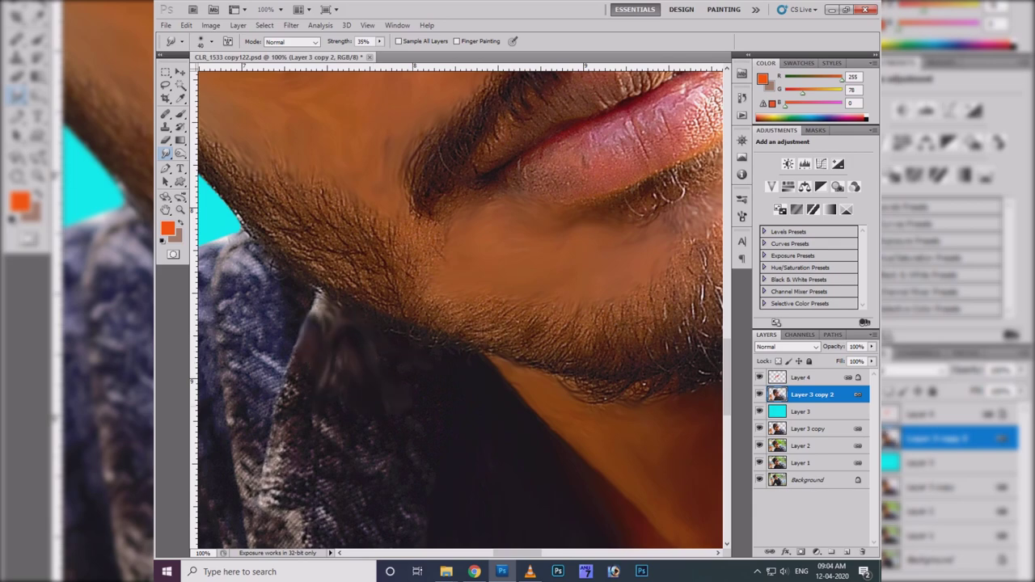
- Pick a new brush size and smudge streaks across the jacket and its light edge
{"action": "right_click", "coordinate": [366, 356]}
{"action": "double_click", "coordinate": [420, 267]}
{"action": "scroll", "coordinate": [279, 453], "scroll_direction": "down", "scroll_amount": 2}
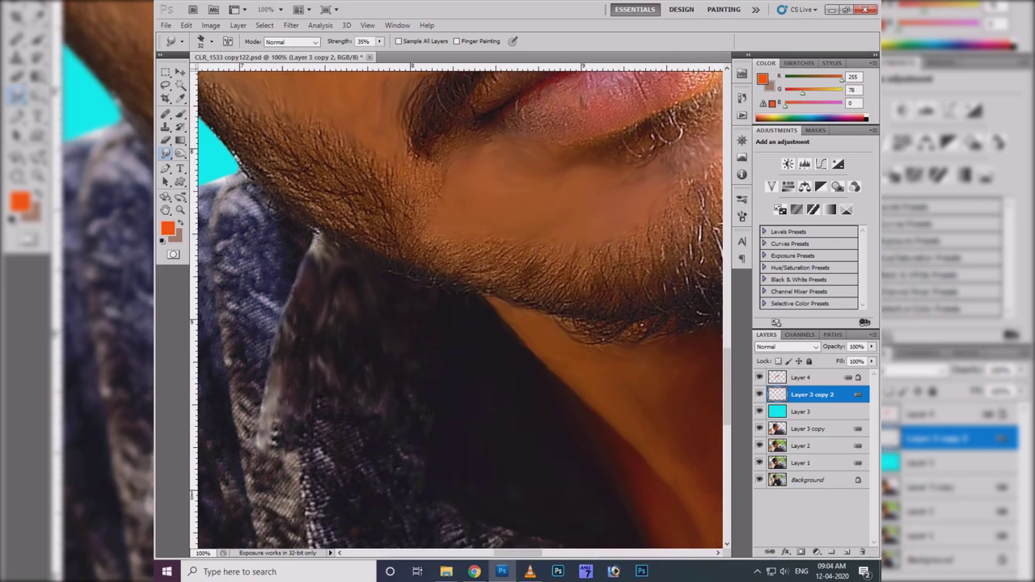
{"action": "scroll", "coordinate": [460, 307], "scroll_direction": "down", "scroll_amount": 3}
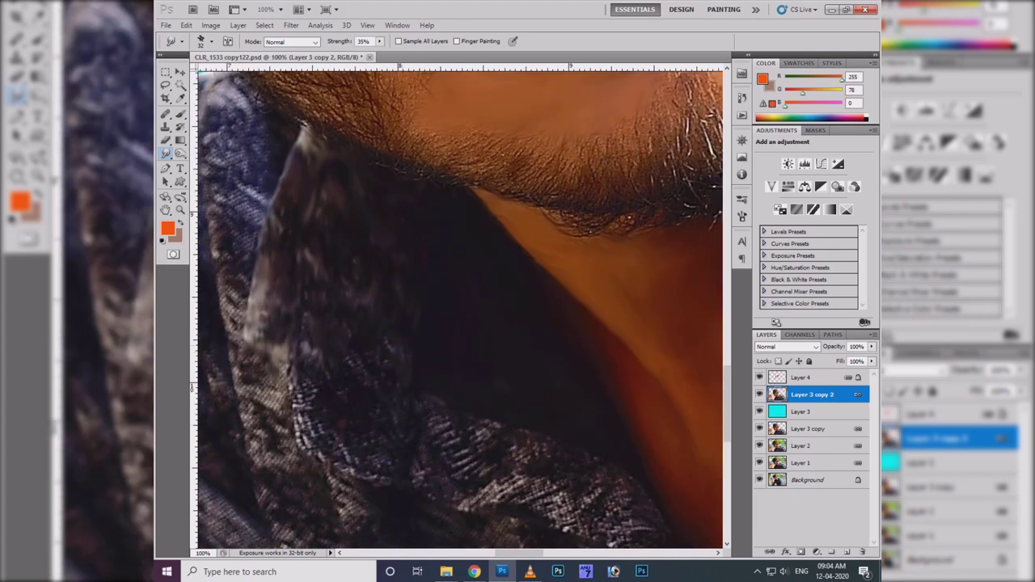
{"action": "mouse_move", "coordinate": [308, 398]}
{"action": "left_mouse_down"}
{"action": "mouse_move", "coordinate": [305, 436]}
{"action": "mouse_move", "coordinate": [374, 459]}
{"action": "left_mouse_up"}
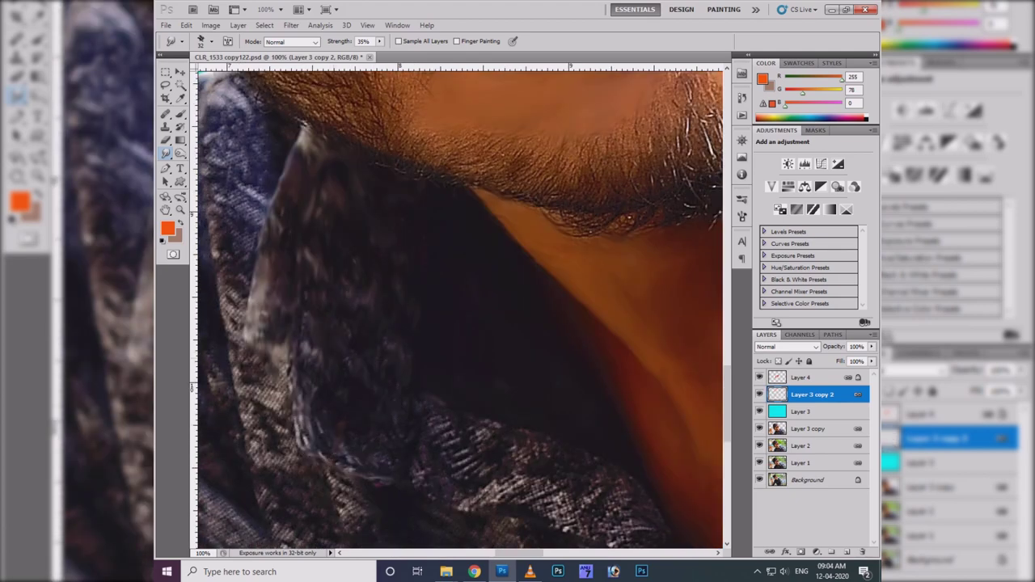
{"action": "scroll", "coordinate": [459, 307], "scroll_direction": "left", "scroll_amount": 2}
{"action": "mouse_move", "coordinate": [295, 356]}
{"action": "left_mouse_down"}
{"action": "mouse_move", "coordinate": [311, 405]}
{"action": "mouse_move", "coordinate": [265, 299]}
{"action": "mouse_move", "coordinate": [298, 453]}
{"action": "mouse_move", "coordinate": [341, 463]}
{"action": "left_mouse_up"}
- Enlarge the smudge brush to 45, then to 50
{"action": "right_click", "coordinate": [300, 451]}
{"action": "double_click", "coordinate": [380, 340]}
{"action": "scroll", "coordinate": [368, 396], "scroll_direction": "down", "scroll_amount": 2}
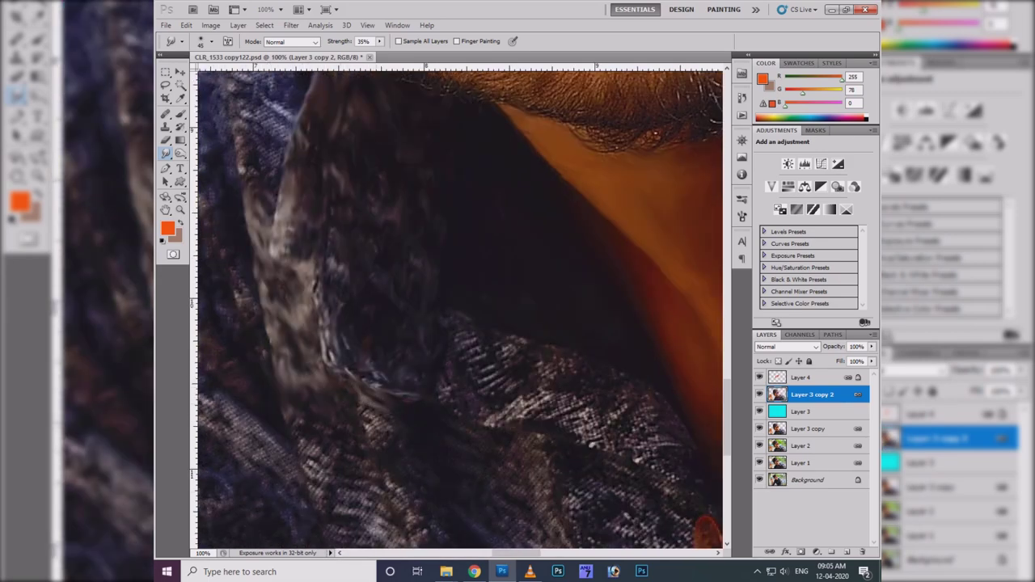
{"action": "scroll", "coordinate": [380, 453], "scroll_direction": "down", "scroll_amount": 3}
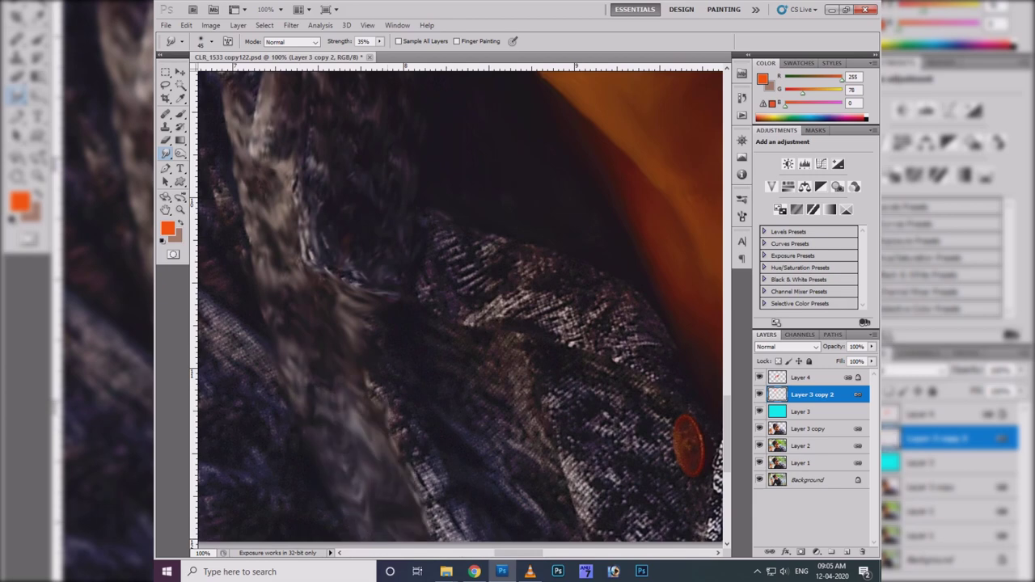
{"action": "right_click", "coordinate": [408, 485]}
{"action": "left_click_drag", "start_coordinate": [437, 215], "coordinate": [443, 215]}
{"action": "key", "text": "Return"}
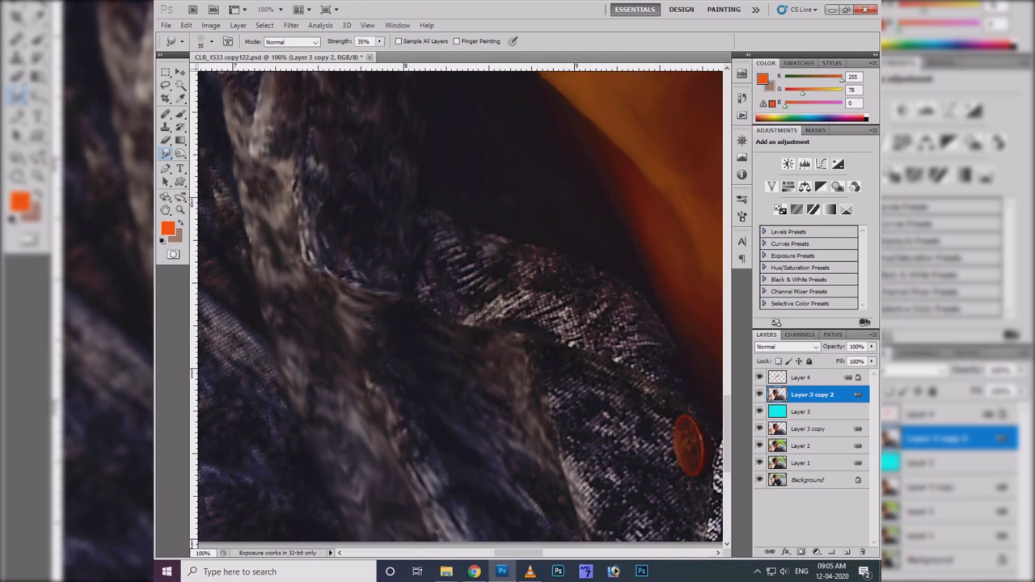
- Smudge the jacket fabric near the collar into leftward streaks
{"action": "mouse_move", "coordinate": [622, 327]}
{"action": "left_mouse_down"}
{"action": "mouse_move", "coordinate": [566, 332]}
{"action": "mouse_move", "coordinate": [477, 315]}
{"action": "mouse_move", "coordinate": [426, 287]}
{"action": "mouse_move", "coordinate": [472, 266]}
{"action": "left_mouse_up"}
{"action": "scroll", "coordinate": [521, 292], "scroll_direction": "up", "scroll_amount": 5}
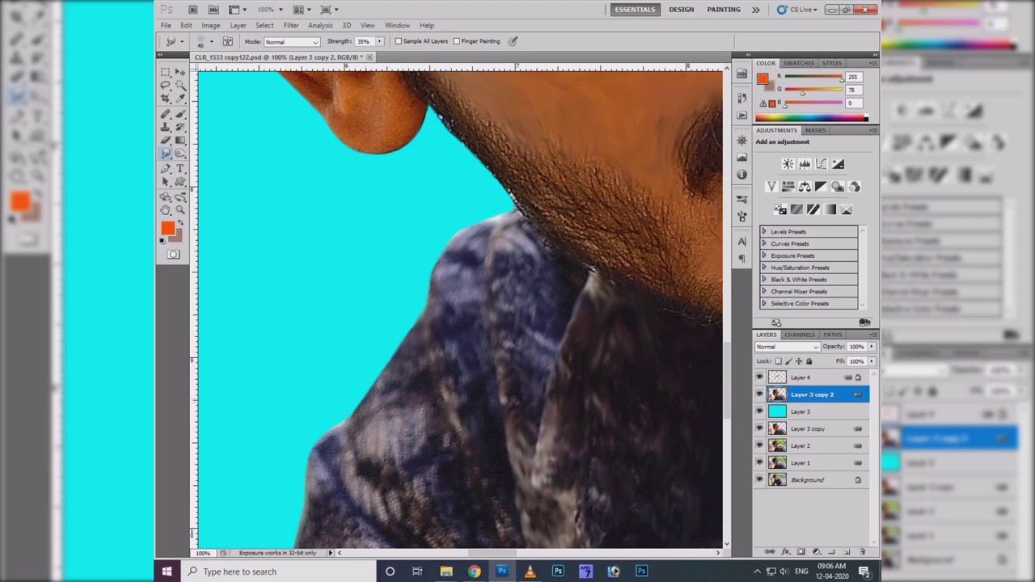
{"action": "scroll", "coordinate": [459, 308], "scroll_direction": "down", "scroll_amount": 5}
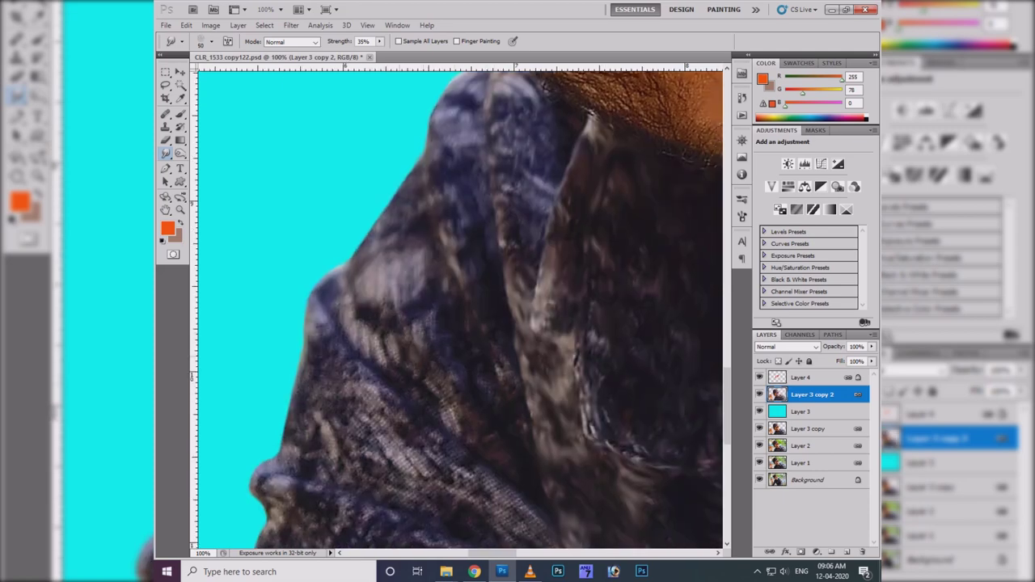
{"action": "scroll", "coordinate": [380, 395], "scroll_direction": "down", "scroll_amount": 5}
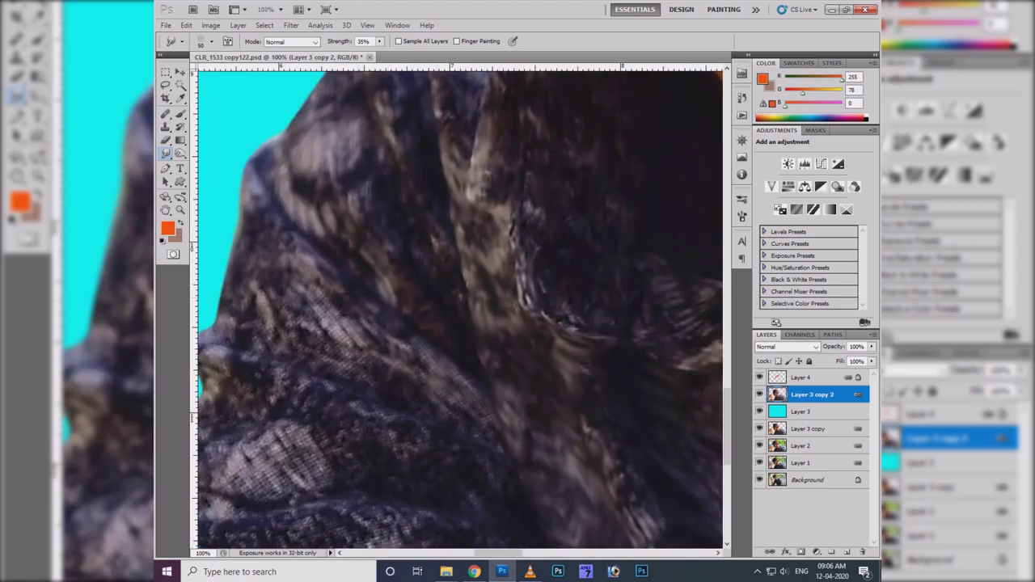
{"action": "scroll", "coordinate": [233, 320], "scroll_direction": "right", "scroll_amount": 2}
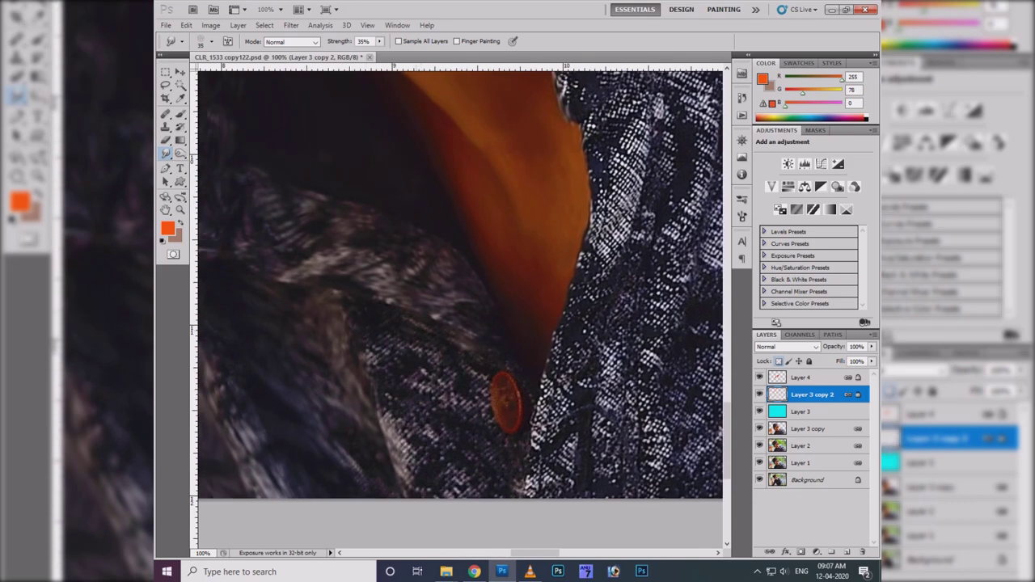
- At brush size 55, smudge the jacket edge around the button
{"action": "right_click", "coordinate": [489, 188]}
{"action": "key", "text": "Return"}
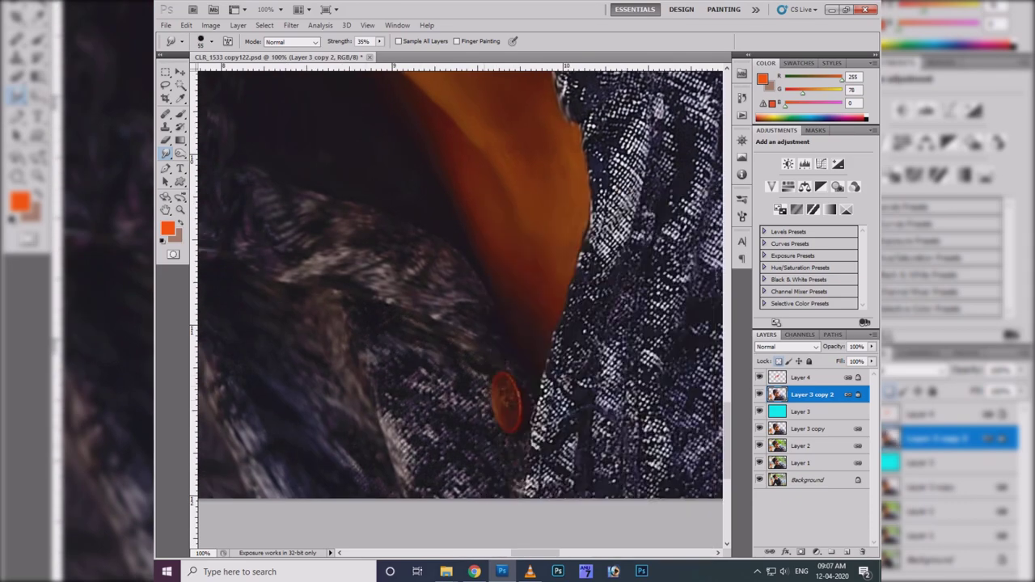
{"action": "left_click_drag", "start_coordinate": [536, 400], "coordinate": [523, 485]}
{"action": "mouse_move", "coordinate": [505, 445]}
{"action": "left_mouse_down"}
{"action": "mouse_move", "coordinate": [485, 400]}
{"action": "mouse_move", "coordinate": [465, 408]}
{"action": "left_mouse_up"}
- At brush size 70, blend the jacket edge beside the button and up to the collar
{"action": "right_click", "coordinate": [432, 388]}
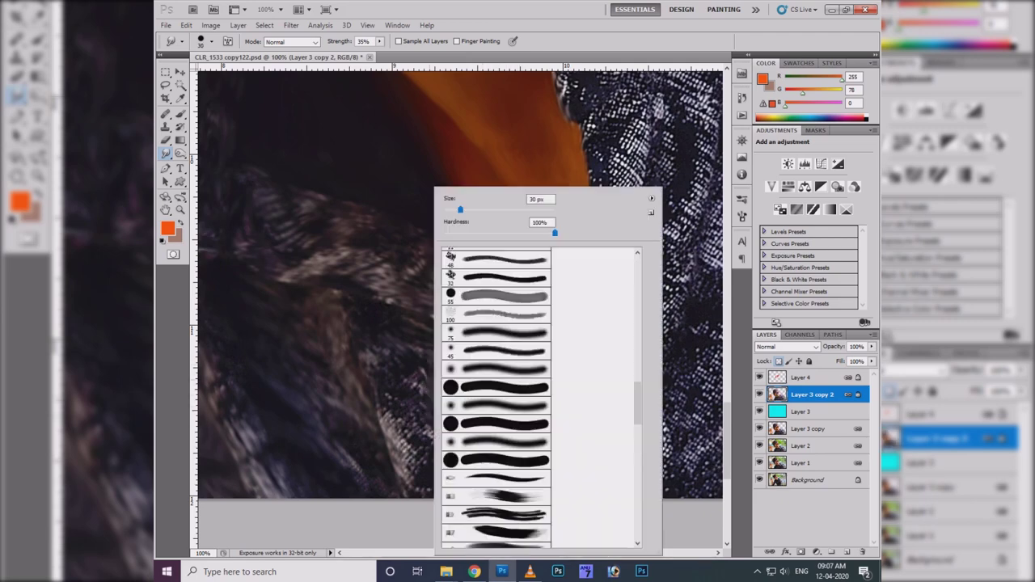
{"action": "key", "text": "Return"}
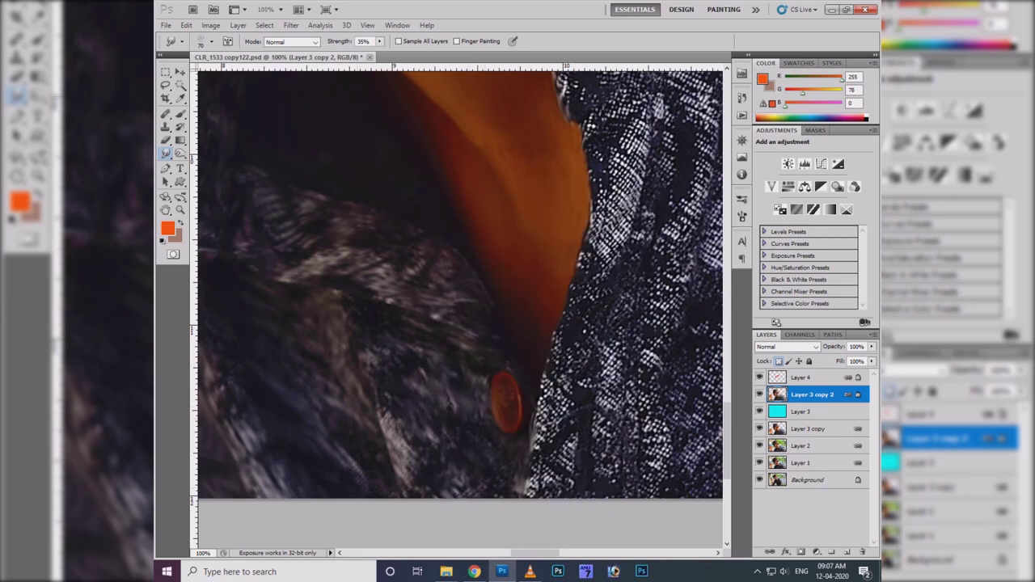
{"action": "mouse_move", "coordinate": [557, 346]}
{"action": "left_mouse_down"}
{"action": "mouse_move", "coordinate": [558, 404]}
{"action": "mouse_move", "coordinate": [538, 493]}
{"action": "mouse_move", "coordinate": [570, 404]}
{"action": "left_mouse_up"}
{"action": "left_click_drag", "start_coordinate": [602, 404], "coordinate": [557, 325]}
{"action": "mouse_move", "coordinate": [598, 236]}
{"action": "left_mouse_down"}
{"action": "mouse_move", "coordinate": [594, 190]}
{"action": "mouse_move", "coordinate": [623, 275]}
{"action": "mouse_move", "coordinate": [533, 509]}
{"action": "left_mouse_up"}
{"action": "left_click_drag", "start_coordinate": [517, 121], "coordinate": [506, 242]}
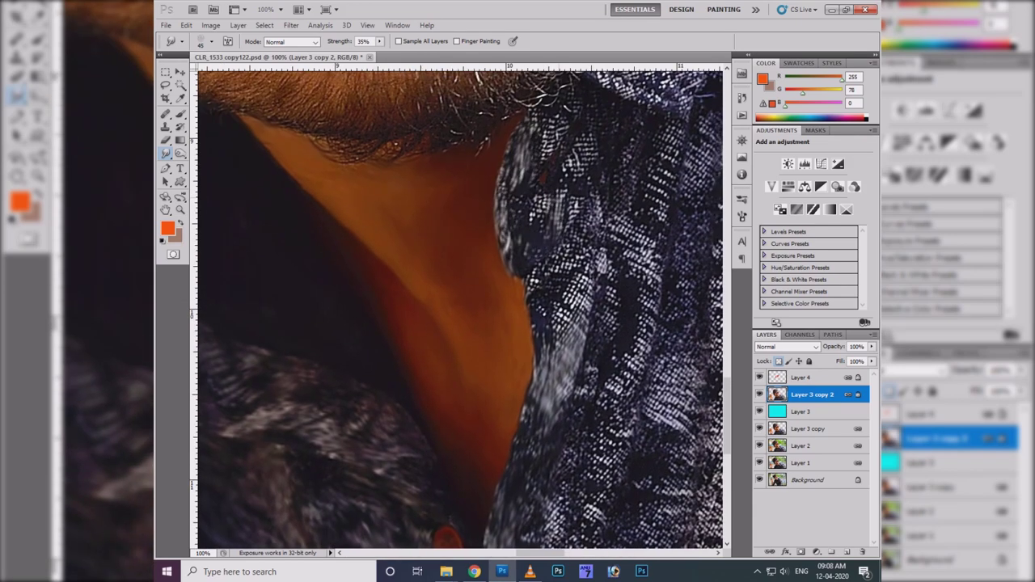
{"action": "mouse_move", "coordinate": [558, 129]}
{"action": "left_mouse_down"}
{"action": "mouse_move", "coordinate": [542, 226]}
{"action": "mouse_move", "coordinate": [557, 320]}
{"action": "left_mouse_up"}
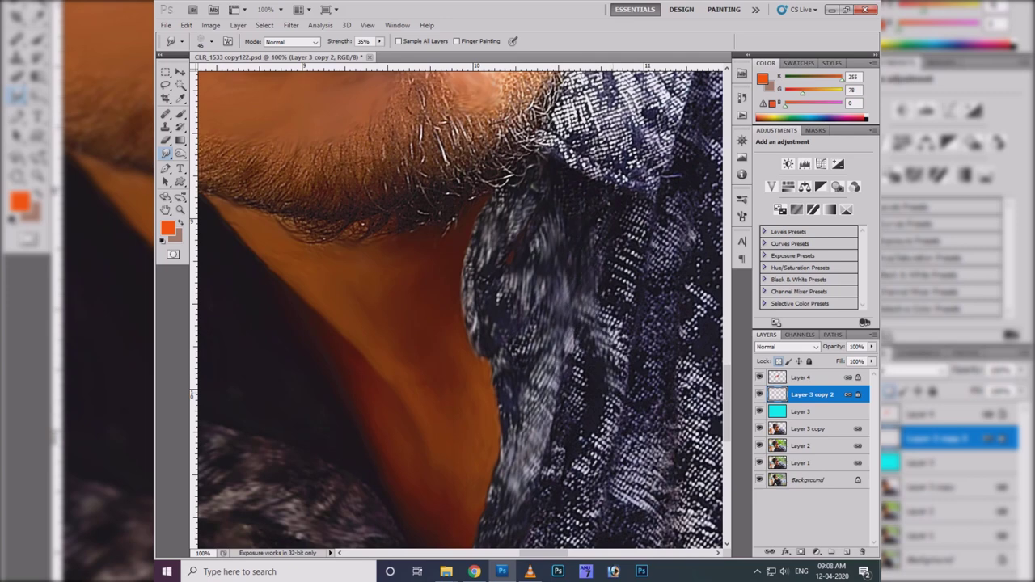
- Pan past the lips and sunglasses to the hoodie and streak it with vertical smudges
{"action": "left_click_drag", "start_coordinate": [582, 348], "coordinate": [538, 469]}
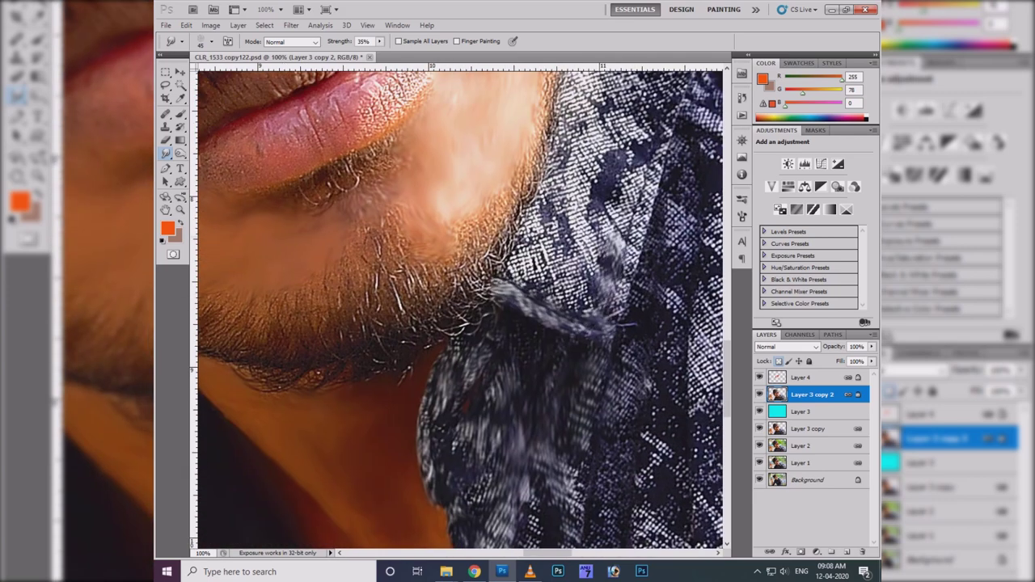
{"action": "left_click_drag", "start_coordinate": [550, 211], "coordinate": [528, 283]}
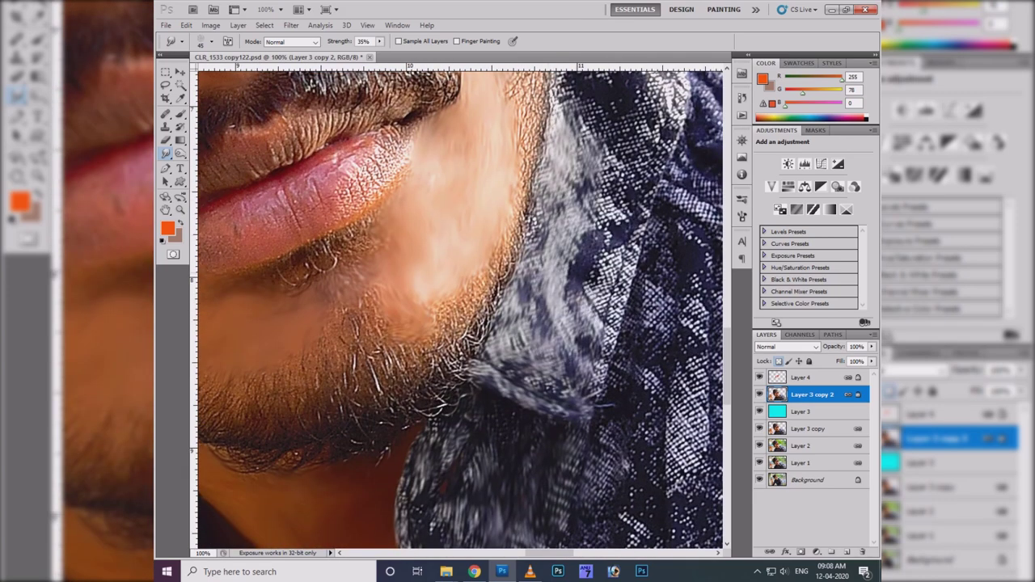
{"action": "left_click_drag", "start_coordinate": [638, 242], "coordinate": [580, 364]}
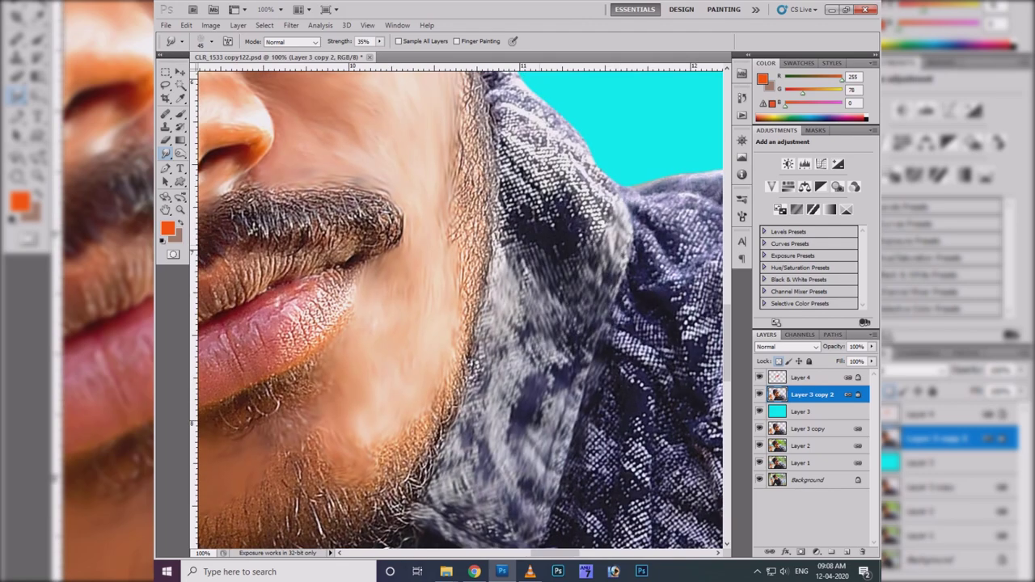
{"action": "left_click_drag", "start_coordinate": [509, 114], "coordinate": [506, 186]}
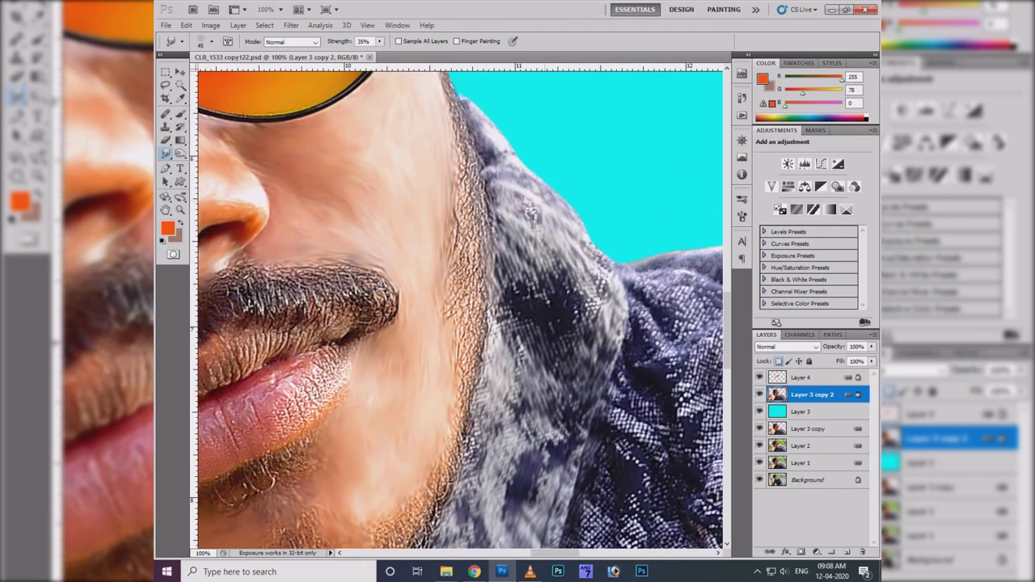
{"action": "mouse_move", "coordinate": [566, 323]}
{"action": "left_mouse_down"}
{"action": "mouse_move", "coordinate": [526, 322]}
{"action": "mouse_move", "coordinate": [445, 267]}
{"action": "left_mouse_up"}
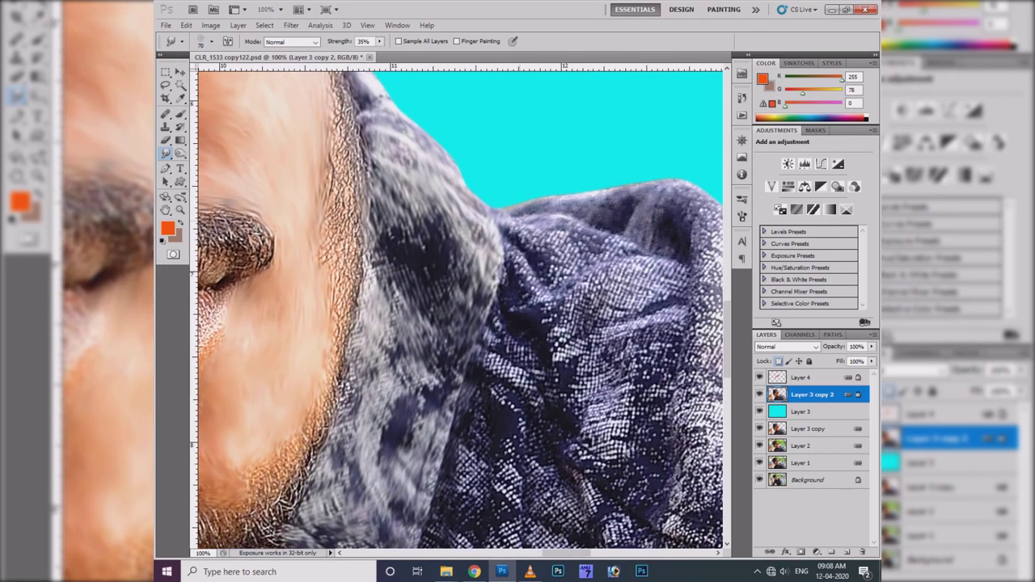
{"action": "mouse_move", "coordinate": [630, 206]}
{"action": "left_mouse_down"}
{"action": "mouse_move", "coordinate": [550, 275]}
{"action": "mouse_move", "coordinate": [548, 241]}
{"action": "left_mouse_up"}
{"action": "left_click_drag", "start_coordinate": [638, 251], "coordinate": [542, 404]}
{"action": "left_click_drag", "start_coordinate": [566, 364], "coordinate": [519, 317]}
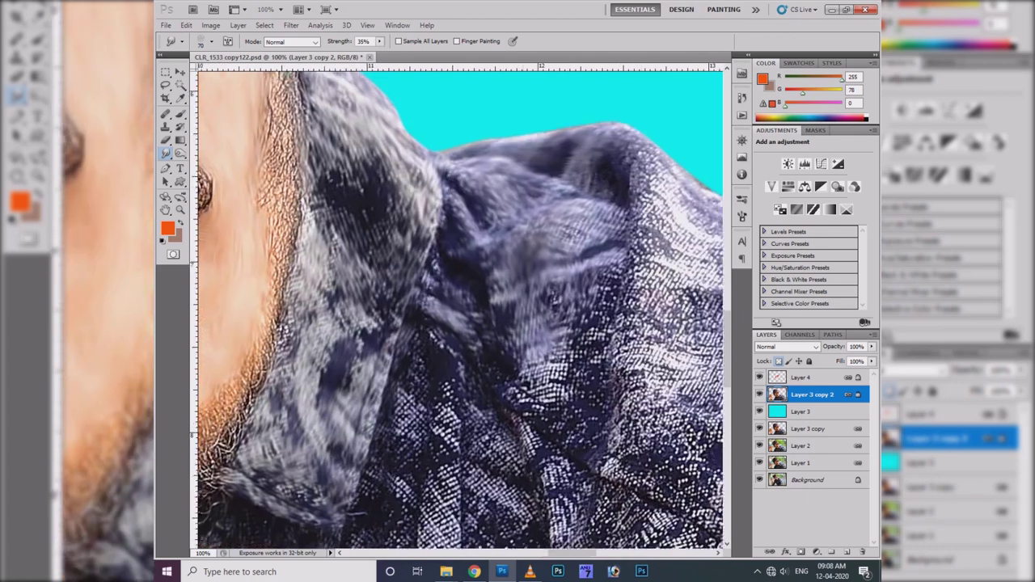
{"action": "left_click_drag", "start_coordinate": [485, 404], "coordinate": [486, 219]}
{"action": "left_click_drag", "start_coordinate": [396, 210], "coordinate": [437, 404]}
{"action": "left_click_drag", "start_coordinate": [396, 283], "coordinate": [347, 518]}
{"action": "left_click_drag", "start_coordinate": [421, 356], "coordinate": [453, 542]}
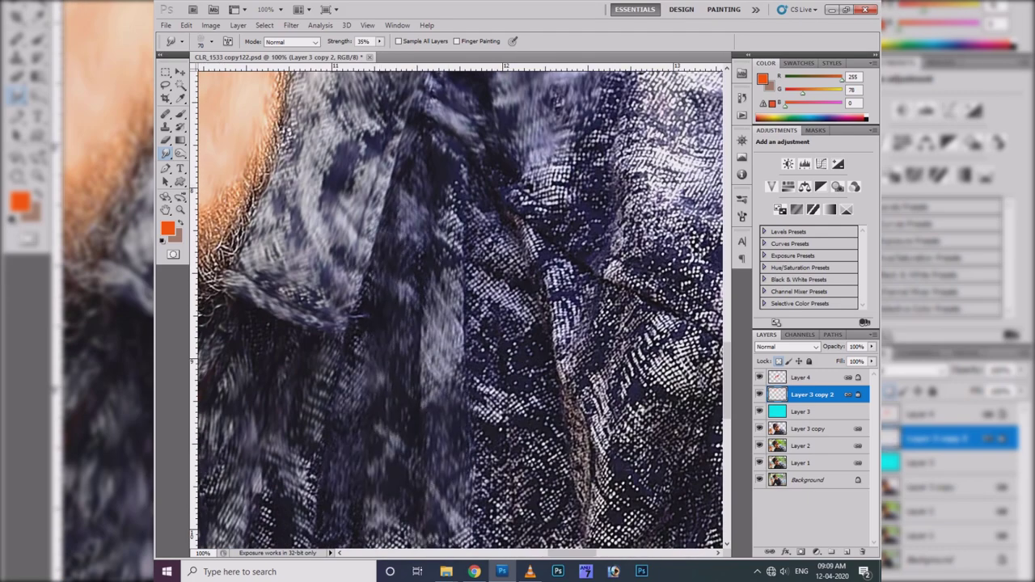
- Smudge repeated streaks across the hoodie fabric beside the neck
{"action": "left_click_drag", "start_coordinate": [485, 194], "coordinate": [501, 348]}
{"action": "left_click_drag", "start_coordinate": [485, 405], "coordinate": [469, 242]}
{"action": "left_click_drag", "start_coordinate": [485, 275], "coordinate": [485, 469]}
{"action": "left_click_drag", "start_coordinate": [485, 404], "coordinate": [469, 242]}
{"action": "left_click_drag", "start_coordinate": [486, 275], "coordinate": [477, 542]}
{"action": "left_click_drag", "start_coordinate": [485, 404], "coordinate": [469, 242]}
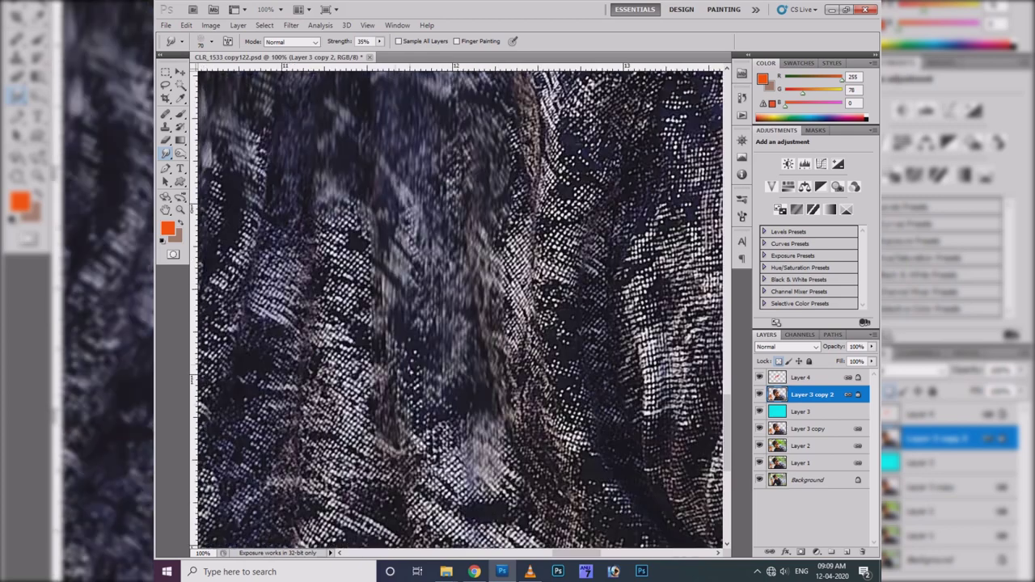
{"action": "left_click_drag", "start_coordinate": [453, 372], "coordinate": [404, 541]}
{"action": "left_click_drag", "start_coordinate": [363, 202], "coordinate": [485, 404]}
{"action": "left_click_drag", "start_coordinate": [347, 267], "coordinate": [332, 461]}
{"action": "left_click_drag", "start_coordinate": [364, 243], "coordinate": [445, 364]}
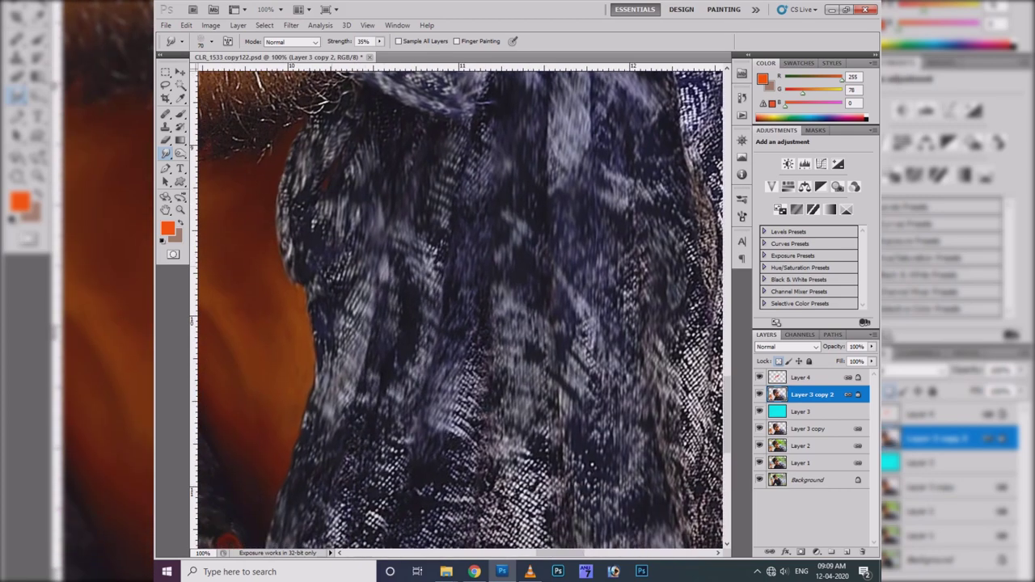
- Streak the lower hoodie near the button, then zoom out to 66.7%
{"action": "left_click_drag", "start_coordinate": [485, 404], "coordinate": [485, 275]}
{"action": "left_click_drag", "start_coordinate": [404, 307], "coordinate": [372, 510]}
{"action": "left_click_drag", "start_coordinate": [348, 316], "coordinate": [323, 502]}
{"action": "left_click_drag", "start_coordinate": [477, 275], "coordinate": [501, 477]}
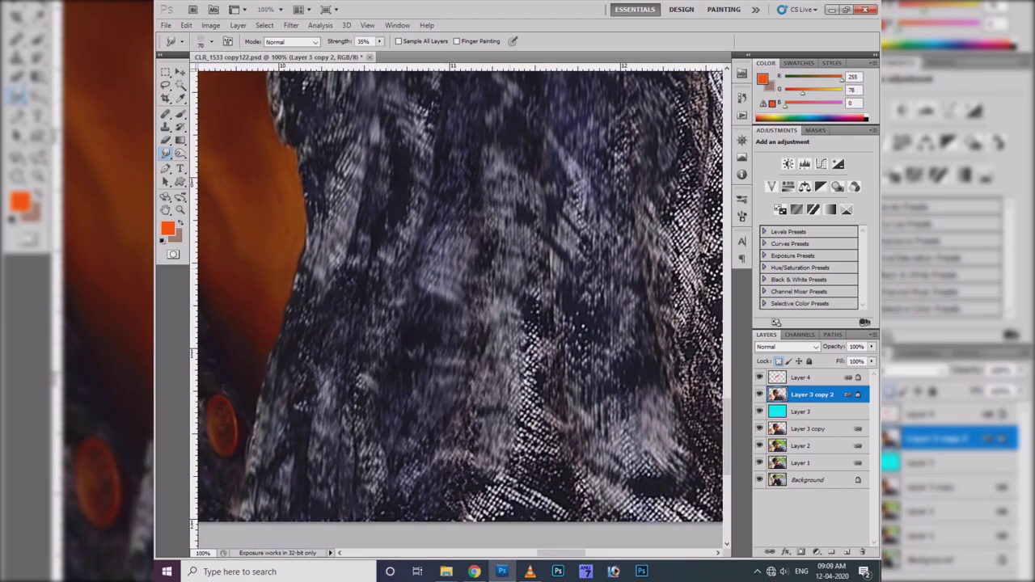
{"action": "left_click_drag", "start_coordinate": [534, 307], "coordinate": [501, 510]}
{"action": "left_click_drag", "start_coordinate": [485, 364], "coordinate": [372, 339]}
{"action": "left_click_drag", "start_coordinate": [534, 404], "coordinate": [518, 477]}
{"action": "left_click_drag", "start_coordinate": [566, 259], "coordinate": [574, 437]}
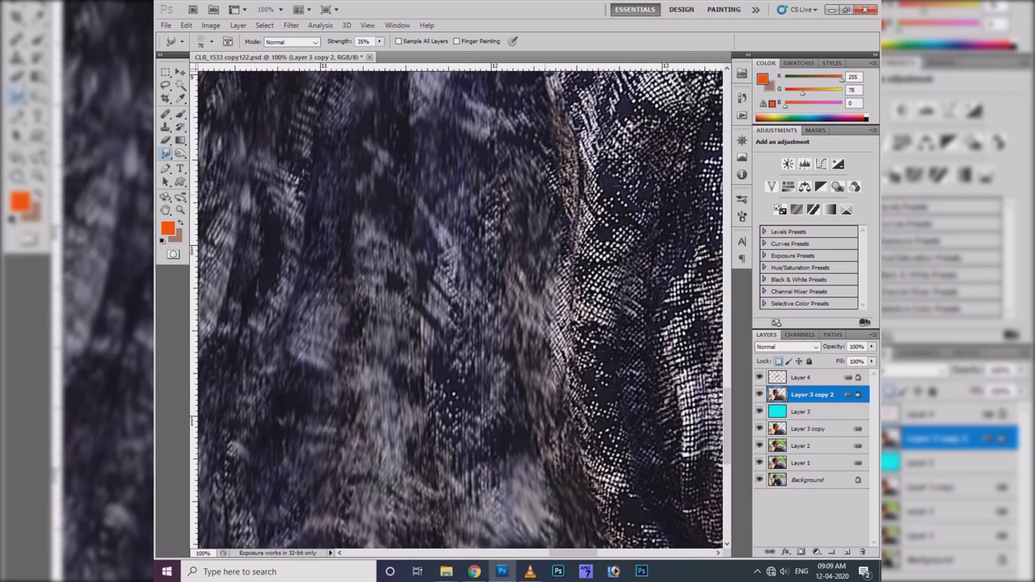
{"action": "key", "text": "ctrl+minus"}
- Raise smudge strength to 55% and streak the hoodie fold below the collar
{"action": "key", "text": "5"}
{"action": "key", "text": "5"}
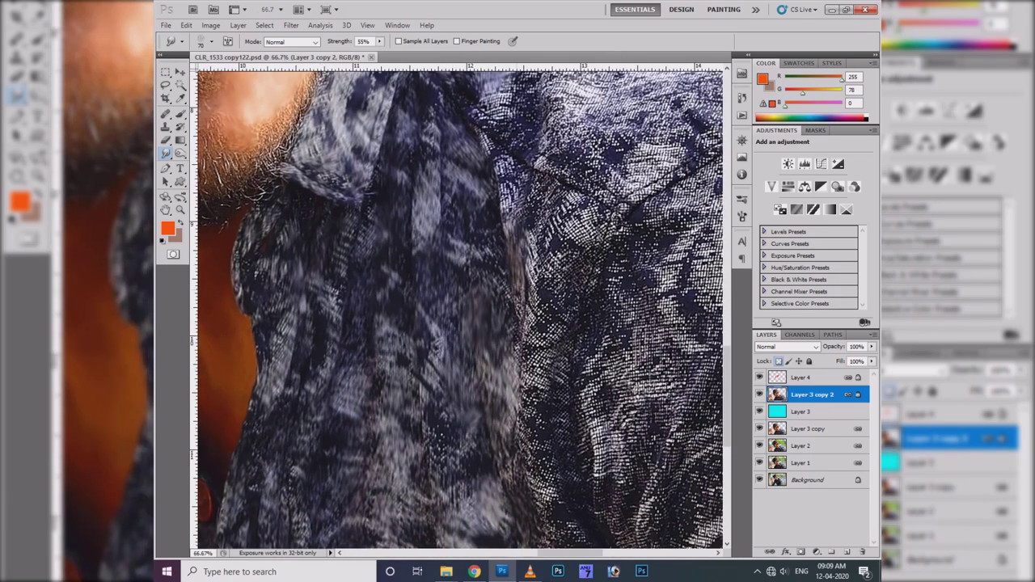
{"action": "left_click_drag", "start_coordinate": [517, 203], "coordinate": [513, 364]}
{"action": "left_click_drag", "start_coordinate": [493, 130], "coordinate": [582, 194]}
{"action": "left_click_drag", "start_coordinate": [509, 154], "coordinate": [622, 218]}
{"action": "left_click_drag", "start_coordinate": [509, 186], "coordinate": [566, 299]}
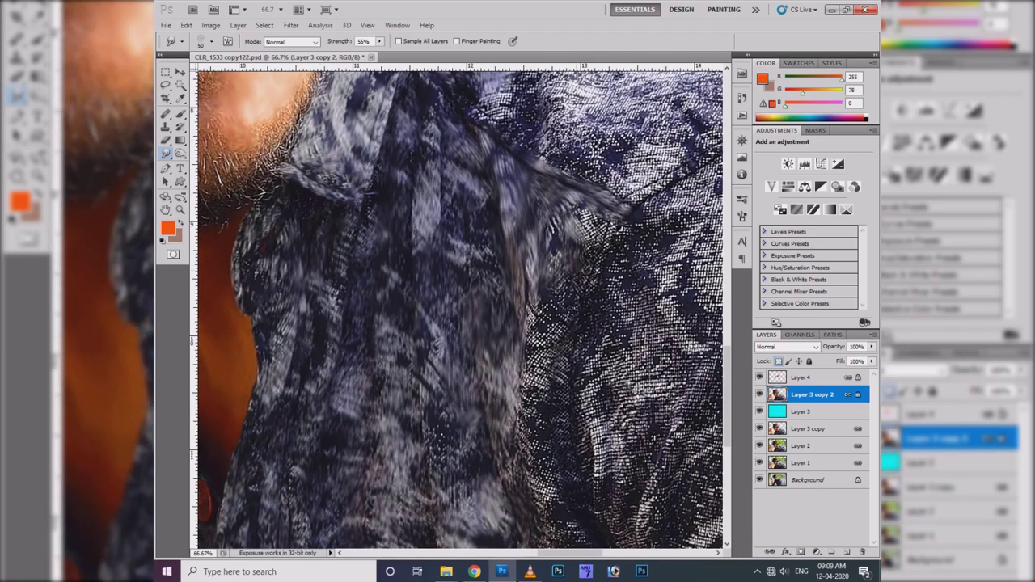
{"action": "left_click_drag", "start_coordinate": [606, 214], "coordinate": [582, 295]}
{"action": "left_click_drag", "start_coordinate": [566, 255], "coordinate": [533, 400]}
{"action": "left_click_drag", "start_coordinate": [570, 335], "coordinate": [529, 461]}
{"action": "left_click_drag", "start_coordinate": [578, 380], "coordinate": [510, 509]}
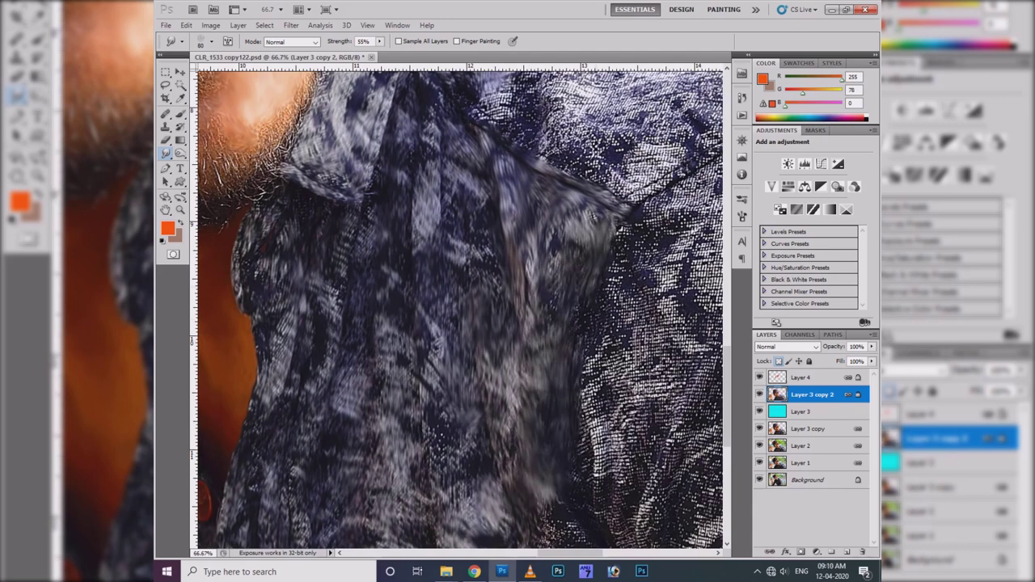
- Smudge the hoodie fold near the neck into downward streaks
{"action": "scroll", "coordinate": [526, 283], "scroll_direction": "up", "scroll_amount": 5}
{"action": "left_click_drag", "start_coordinate": [566, 129], "coordinate": [534, 258]}
{"action": "left_click_drag", "start_coordinate": [566, 170], "coordinate": [501, 332]}
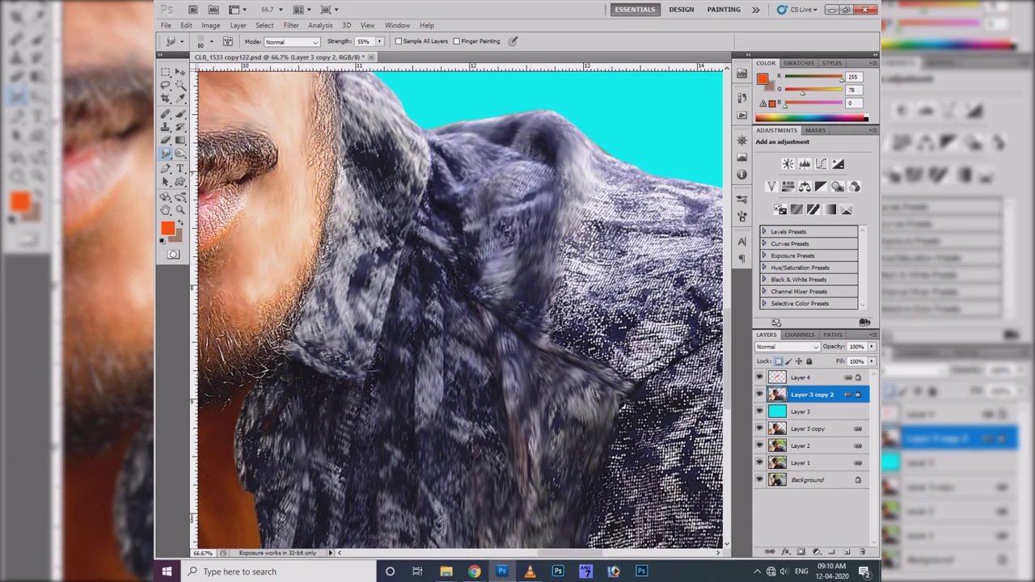
{"action": "left_click_drag", "start_coordinate": [598, 210], "coordinate": [566, 348]}
{"action": "scroll", "coordinate": [526, 307], "scroll_direction": "right", "scroll_amount": 3}
{"action": "left_click_drag", "start_coordinate": [639, 211], "coordinate": [534, 299]}
{"action": "left_click_drag", "start_coordinate": [558, 226], "coordinate": [557, 388]}
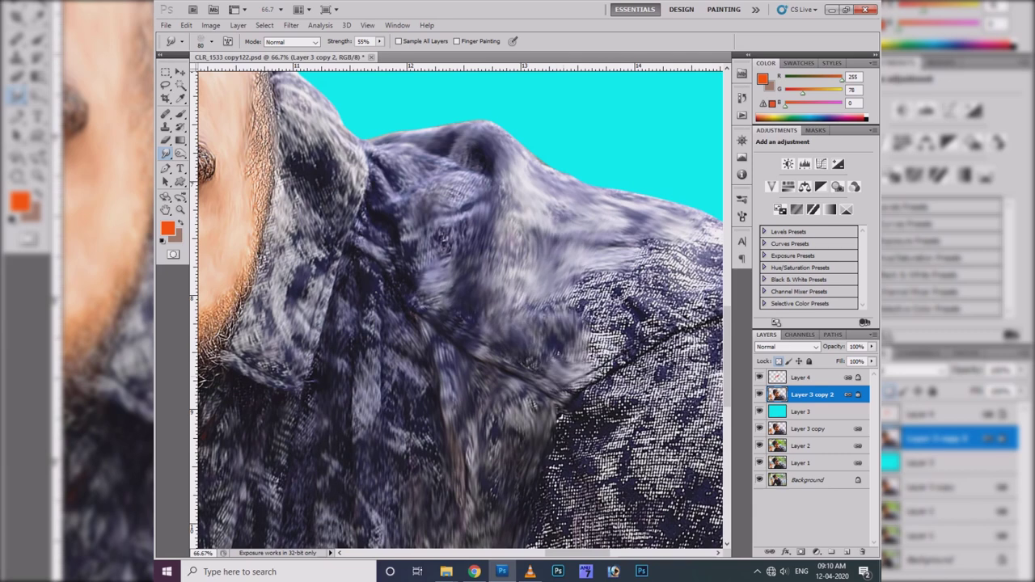
{"action": "scroll", "coordinate": [461, 308], "scroll_direction": "right", "scroll_amount": 5}
{"action": "scroll", "coordinate": [460, 308], "scroll_direction": "up", "scroll_amount": 1}
- Blend the hoodie shoulder texture along the shoulder seam
{"action": "left_click_drag", "start_coordinate": [630, 274], "coordinate": [518, 348]}
{"action": "left_click_drag", "start_coordinate": [566, 287], "coordinate": [485, 388]}
{"action": "left_click_drag", "start_coordinate": [671, 267], "coordinate": [534, 307]}
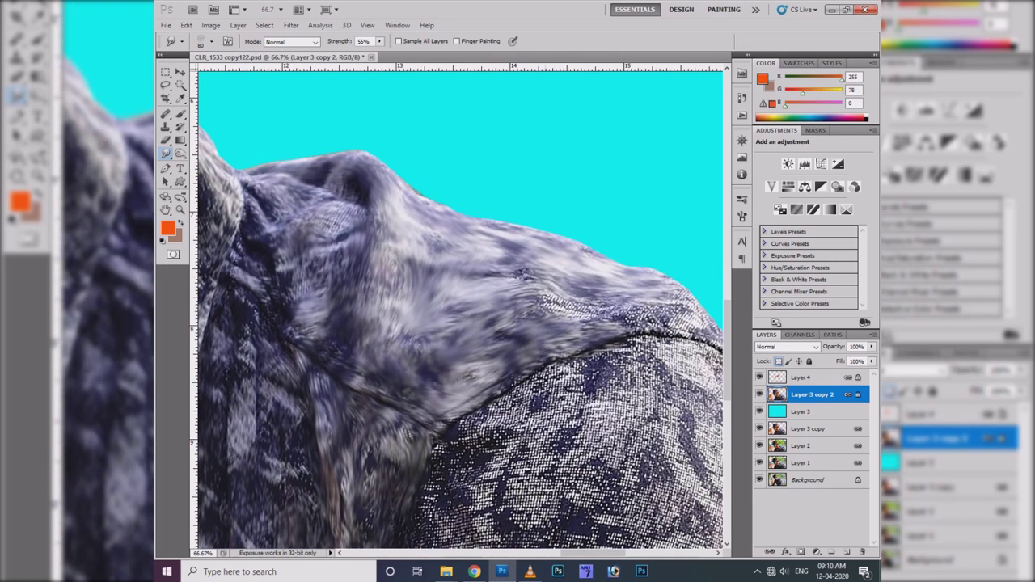
{"action": "left_click_drag", "start_coordinate": [615, 279], "coordinate": [518, 319]}
{"action": "scroll", "coordinate": [461, 308], "scroll_direction": "right", "scroll_amount": 2}
{"action": "scroll", "coordinate": [461, 307], "scroll_direction": "down", "scroll_amount": 1}
{"action": "scroll", "coordinate": [461, 307], "scroll_direction": "down", "scroll_amount": 1}
{"action": "left_click_drag", "start_coordinate": [655, 283], "coordinate": [509, 340]}
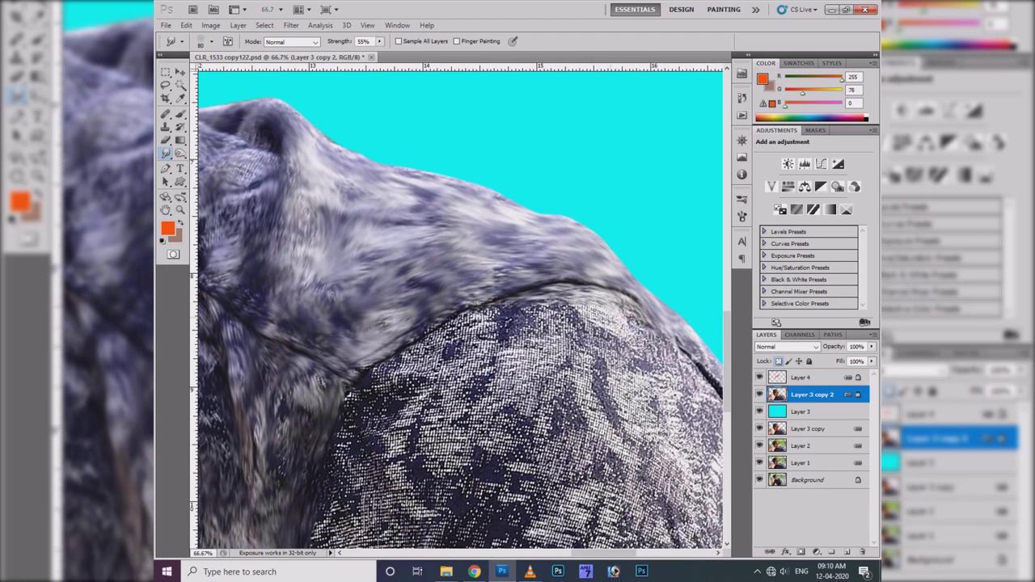
- Pull the fur over the jacket seam, streaking right to left
{"action": "left_click_drag", "start_coordinate": [489, 306], "coordinate": [428, 338]}
{"action": "left_click_drag", "start_coordinate": [518, 319], "coordinate": [368, 388]}
{"action": "left_click_drag", "start_coordinate": [606, 295], "coordinate": [469, 327]}
{"action": "mouse_move", "coordinate": [696, 311]}
{"action": "left_mouse_down"}
{"action": "mouse_move", "coordinate": [525, 380]}
{"action": "mouse_move", "coordinate": [631, 339]}
{"action": "mouse_move", "coordinate": [477, 340]}
{"action": "left_mouse_up"}
{"action": "scroll", "coordinate": [461, 307], "scroll_direction": "right", "scroll_amount": 1}
{"action": "scroll", "coordinate": [461, 307], "scroll_direction": "down", "scroll_amount": 1}
{"action": "left_click_drag", "start_coordinate": [469, 291], "coordinate": [274, 340]}
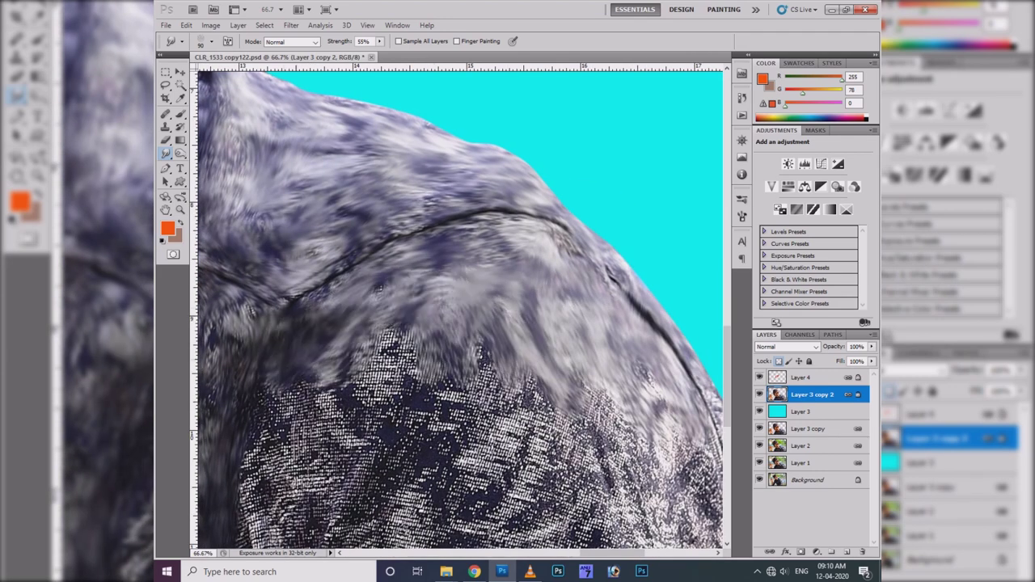
- Drag fur strokes down over the dotted jacket
{"action": "mouse_move", "coordinate": [380, 332]}
{"action": "left_mouse_down"}
{"action": "mouse_move", "coordinate": [291, 404]}
{"action": "mouse_move", "coordinate": [259, 542]}
{"action": "mouse_move", "coordinate": [323, 541]}
{"action": "left_mouse_up"}
{"action": "left_click_drag", "start_coordinate": [436, 356], "coordinate": [404, 526]}
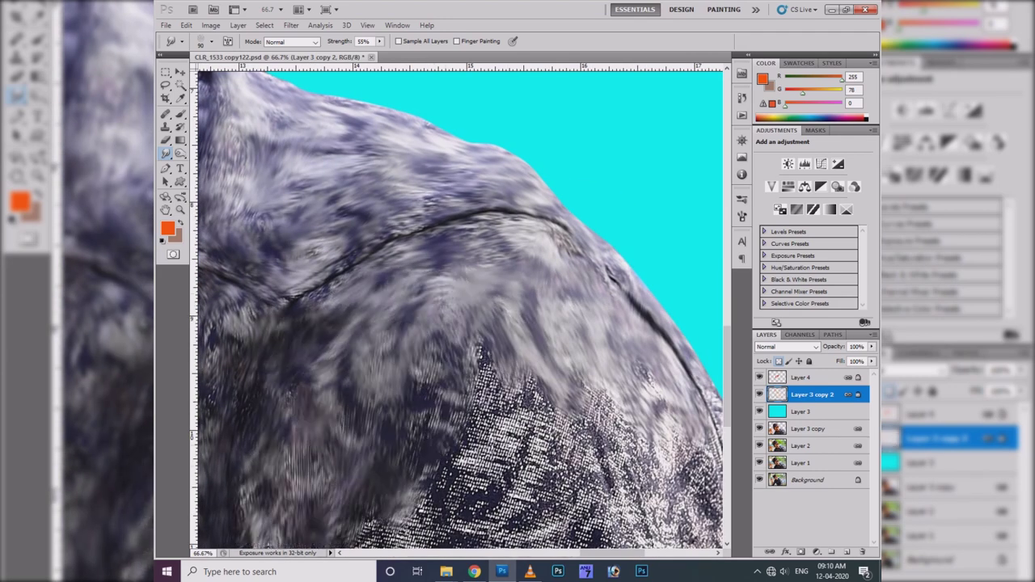
{"action": "scroll", "coordinate": [461, 307], "scroll_direction": "down", "scroll_amount": 2}
{"action": "left_click_drag", "start_coordinate": [405, 364], "coordinate": [242, 493]}
{"action": "left_click_drag", "start_coordinate": [340, 453], "coordinate": [275, 526]}
{"action": "left_click_drag", "start_coordinate": [486, 323], "coordinate": [340, 452]}
{"action": "left_click_drag", "start_coordinate": [542, 194], "coordinate": [437, 356]}
{"action": "left_click_drag", "start_coordinate": [607, 258], "coordinate": [404, 380]}
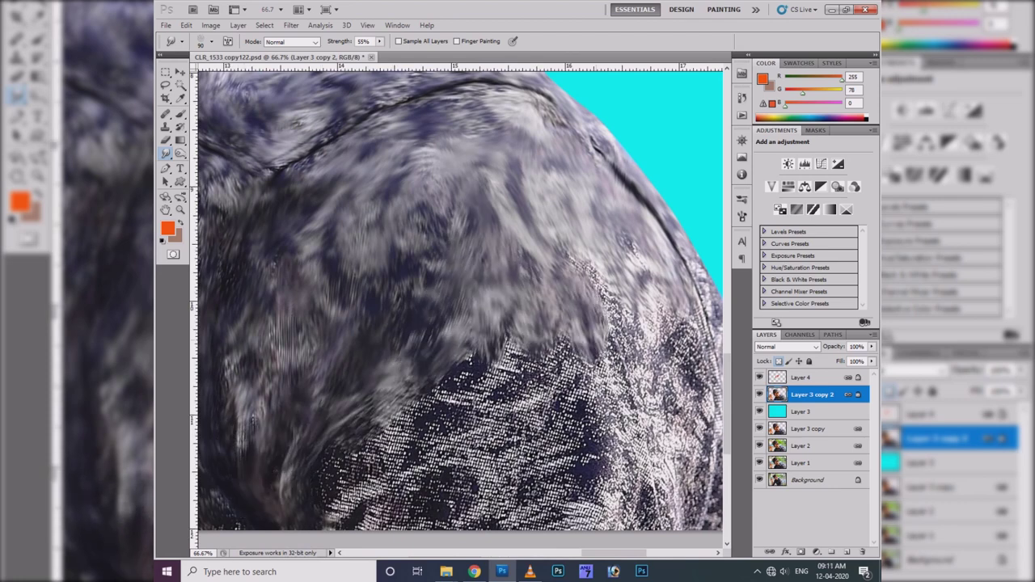
- Reshape the fur near the right shoulder
{"action": "left_click_drag", "start_coordinate": [688, 275], "coordinate": [614, 372]}
{"action": "scroll", "coordinate": [461, 307], "scroll_direction": "right", "scroll_amount": 1}
{"action": "scroll", "coordinate": [461, 307], "scroll_direction": "down", "scroll_amount": 1}
{"action": "left_click_drag", "start_coordinate": [679, 307], "coordinate": [615, 493]}
{"action": "left_click_drag", "start_coordinate": [599, 315], "coordinate": [550, 444]}
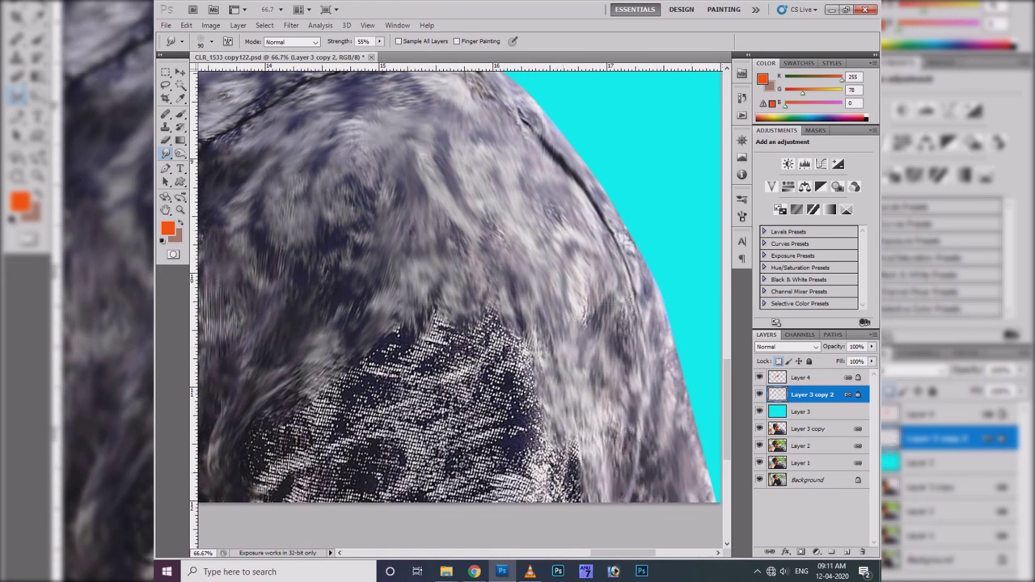
{"action": "left_click_drag", "start_coordinate": [566, 356], "coordinate": [493, 494]}
- Smudge grey fur over the dotted jacket down to its lower left
{"action": "left_click_drag", "start_coordinate": [469, 291], "coordinate": [420, 421]}
{"action": "left_click_drag", "start_coordinate": [485, 323], "coordinate": [534, 501]}
{"action": "left_click_drag", "start_coordinate": [542, 315], "coordinate": [436, 493]}
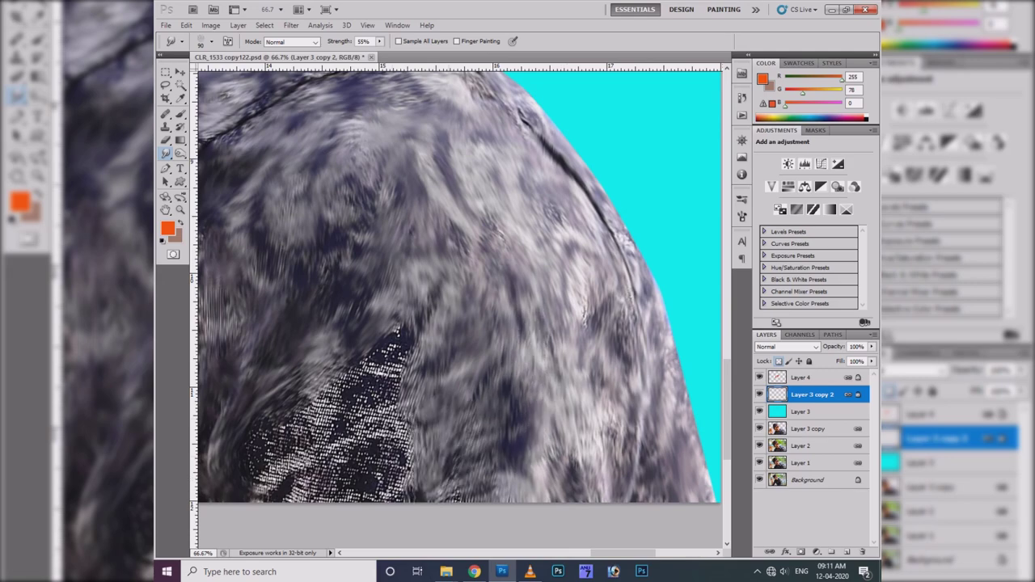
{"action": "left_click_drag", "start_coordinate": [420, 332], "coordinate": [355, 477]}
{"action": "left_click_drag", "start_coordinate": [324, 388], "coordinate": [267, 498]}
{"action": "left_click_drag", "start_coordinate": [348, 457], "coordinate": [429, 497]}
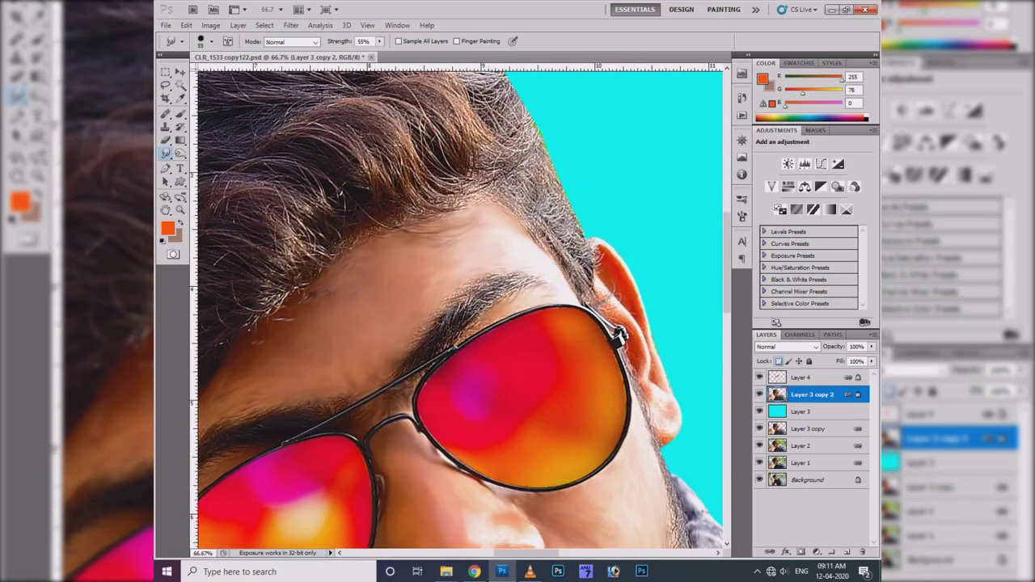
- Zoom to 100% with Ctrl++ and pan to the ear beside the sunglasses
{"action": "key", "text": "ctrl+plus"}
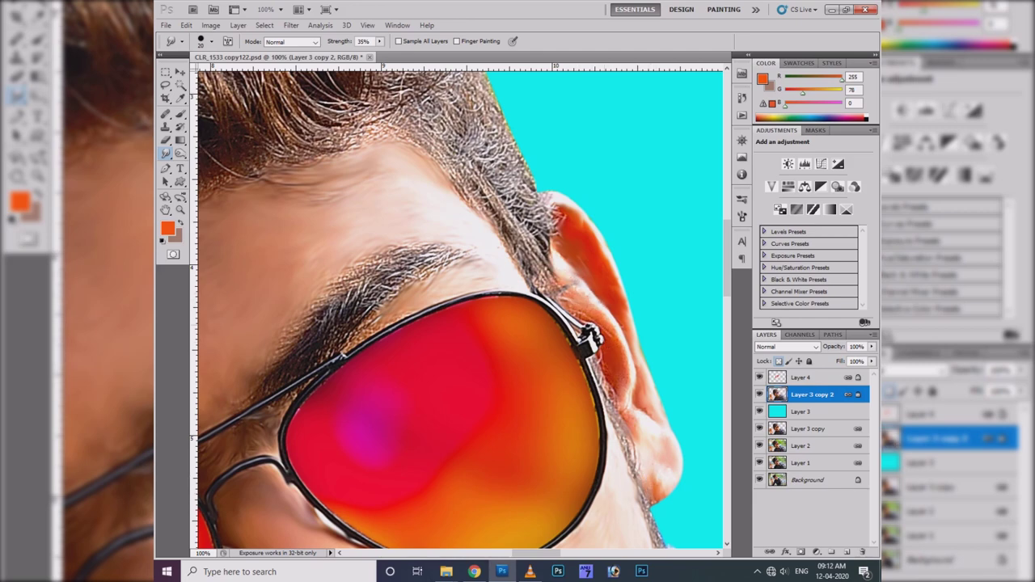
{"action": "left_click_drag", "start_coordinate": [453, 323], "coordinate": [430, 243]}
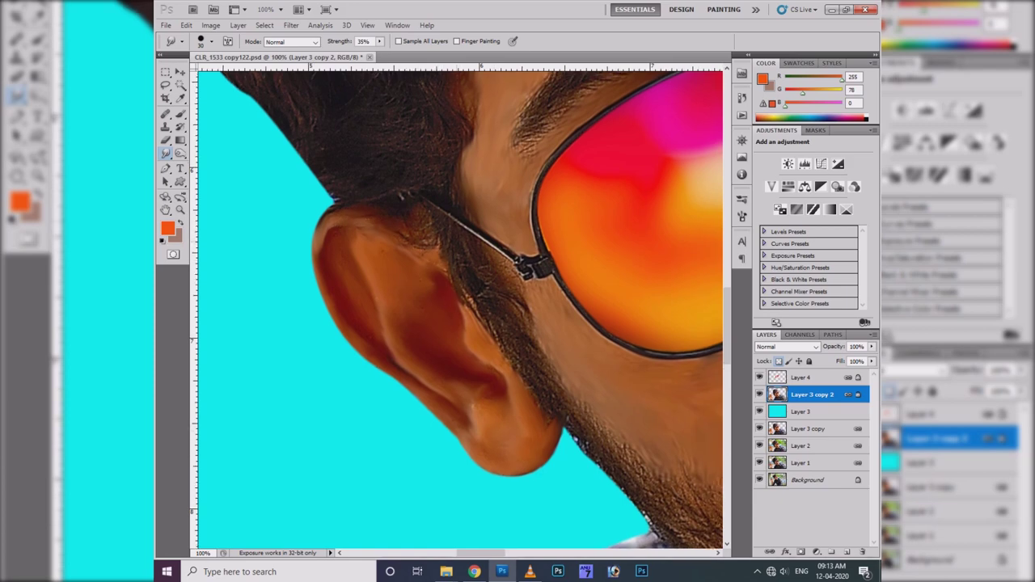
- Choose a bristle brush from the Brush Preset picker and view the ear and glasses hinge
{"action": "right_click", "coordinate": [380, 196]}
{"action": "scroll", "coordinate": [436, 396], "scroll_direction": "up", "scroll_amount": 3}
{"action": "scroll", "coordinate": [436, 396], "scroll_direction": "up", "scroll_amount": 5}
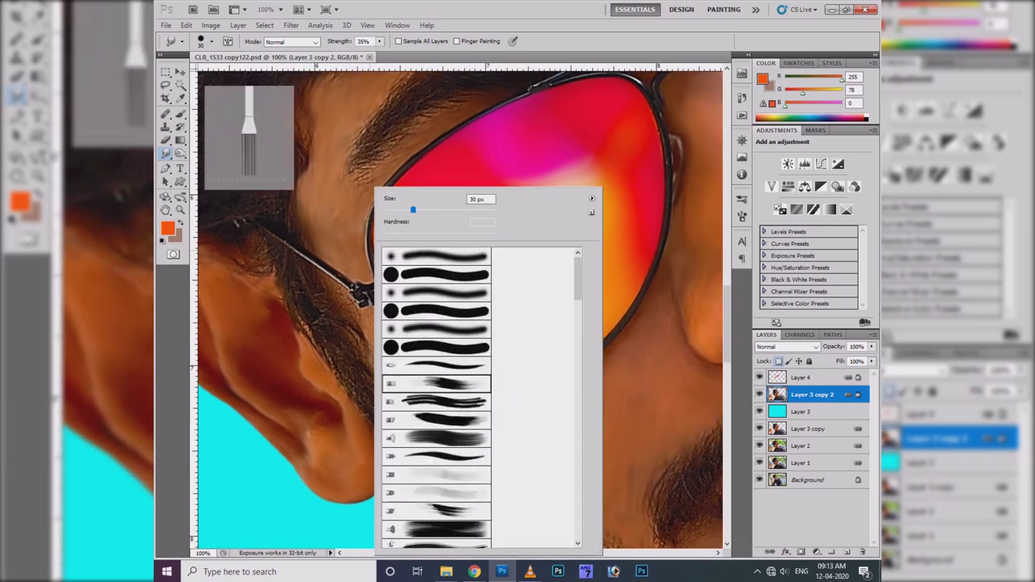
{"action": "key", "text": "Return"}
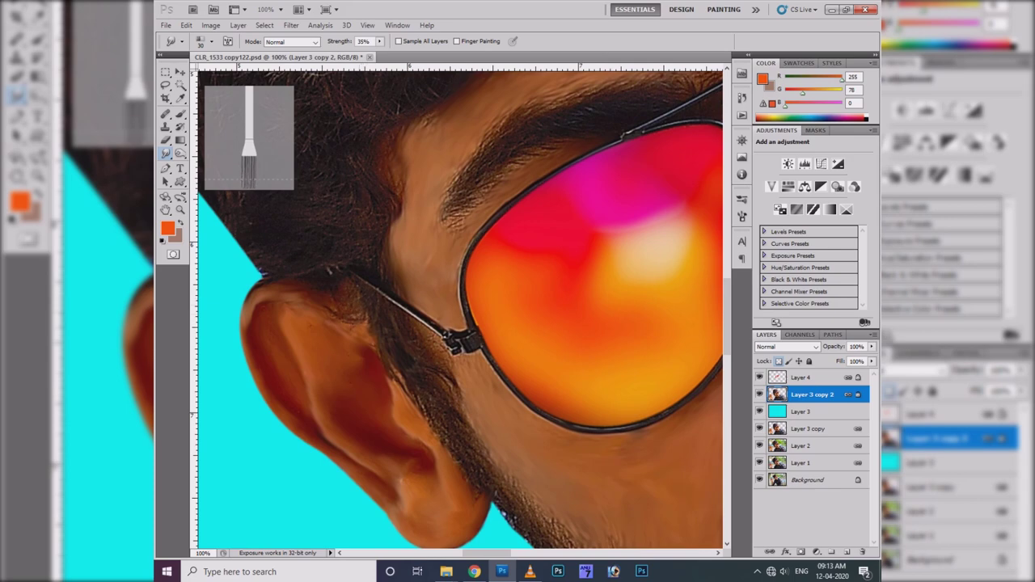
{"action": "left_click_drag", "start_coordinate": [542, 261], "coordinate": [489, 184]}
{"action": "right_click", "coordinate": [489, 185]}
{"action": "key", "text": "Escape"}
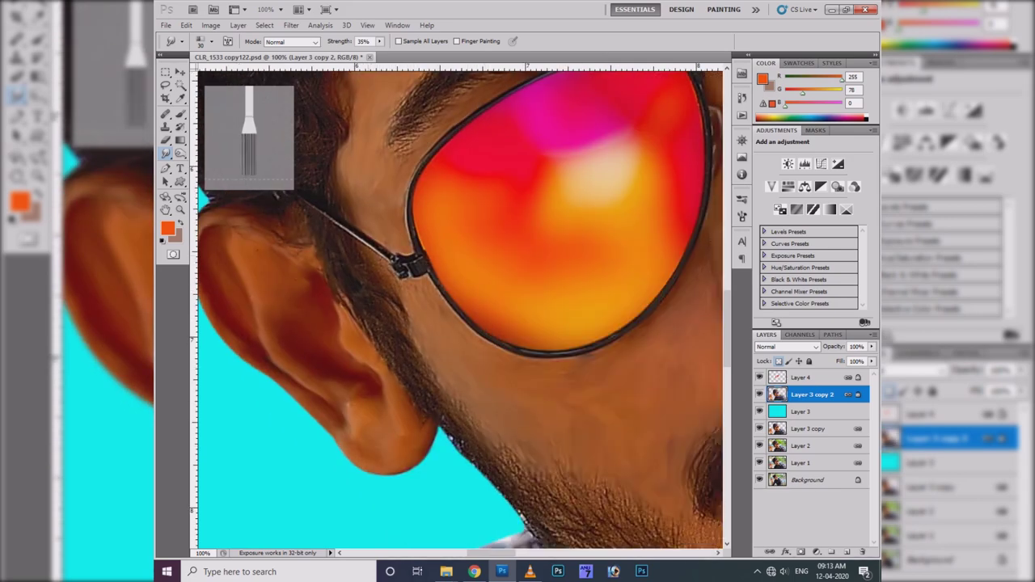
- Set smudge strength to 55% and centre the view on the earlobe and jaw
{"action": "left_click_drag", "start_coordinate": [453, 307], "coordinate": [516, 350]}
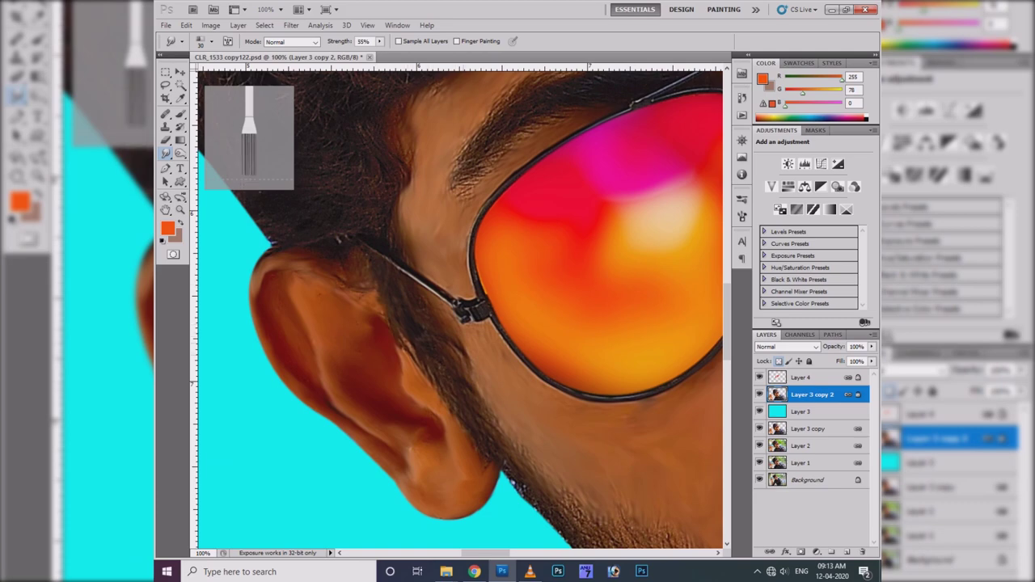
{"action": "key", "text": "5"}
{"action": "key", "text": "5"}
{"action": "scroll", "coordinate": [510, 474], "scroll_direction": "up", "scroll_amount": 1}
{"action": "left_click_drag", "start_coordinate": [452, 323], "coordinate": [406, 207]}
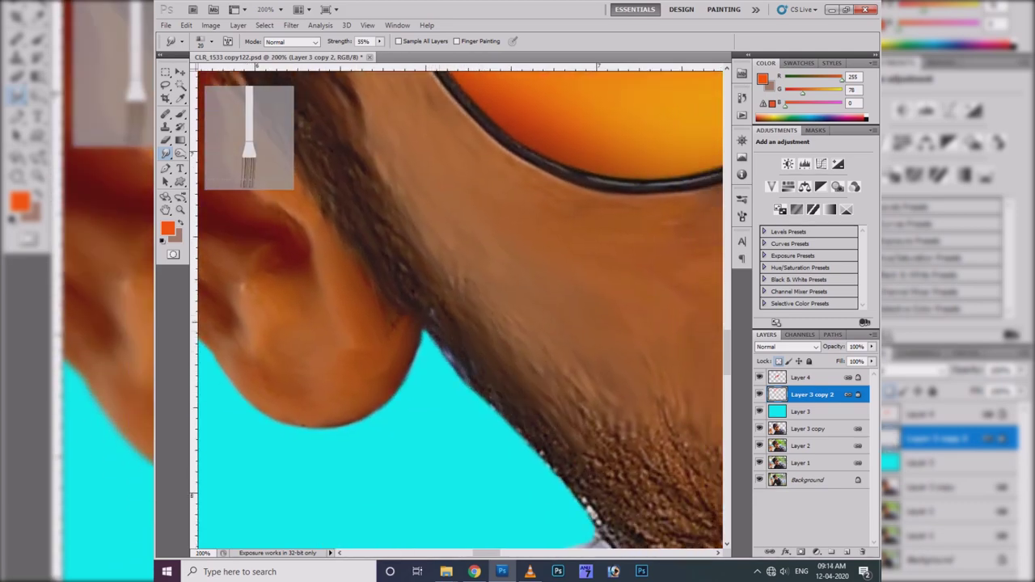
{"action": "mouse_move", "coordinate": [599, 495]}
{"action": "left_mouse_down"}
{"action": "mouse_move", "coordinate": [532, 419]}
{"action": "mouse_move", "coordinate": [432, 392]}
{"action": "left_mouse_up"}
{"action": "right_click", "coordinate": [532, 419]}
{"action": "key", "text": "Escape"}
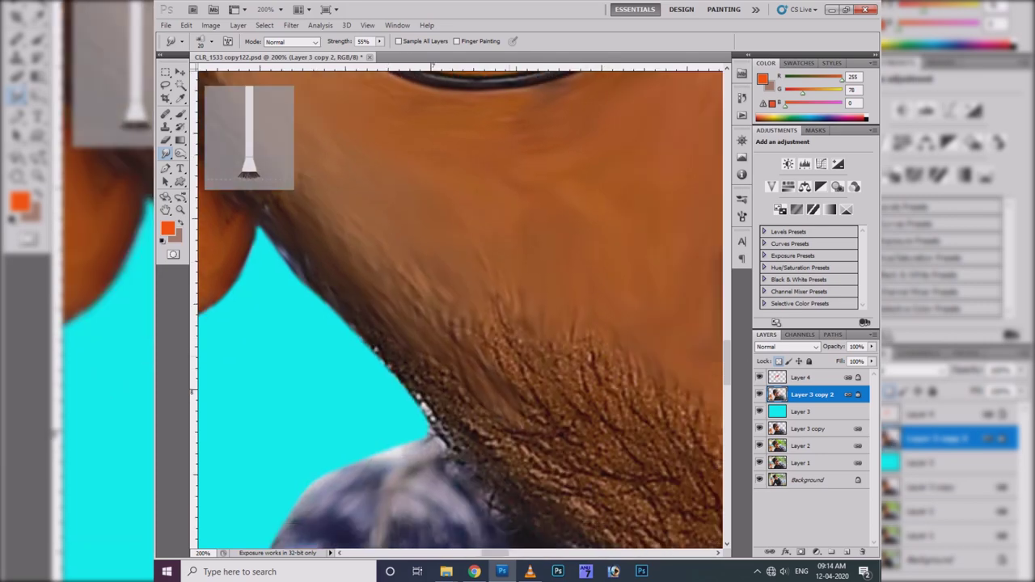
- Pan along the jaw to bring the beard into view
{"action": "left_click_drag", "start_coordinate": [663, 426], "coordinate": [582, 372]}
{"action": "left_click_drag", "start_coordinate": [687, 449], "coordinate": [616, 380]}
{"action": "left_click_drag", "start_coordinate": [651, 412], "coordinate": [618, 380]}
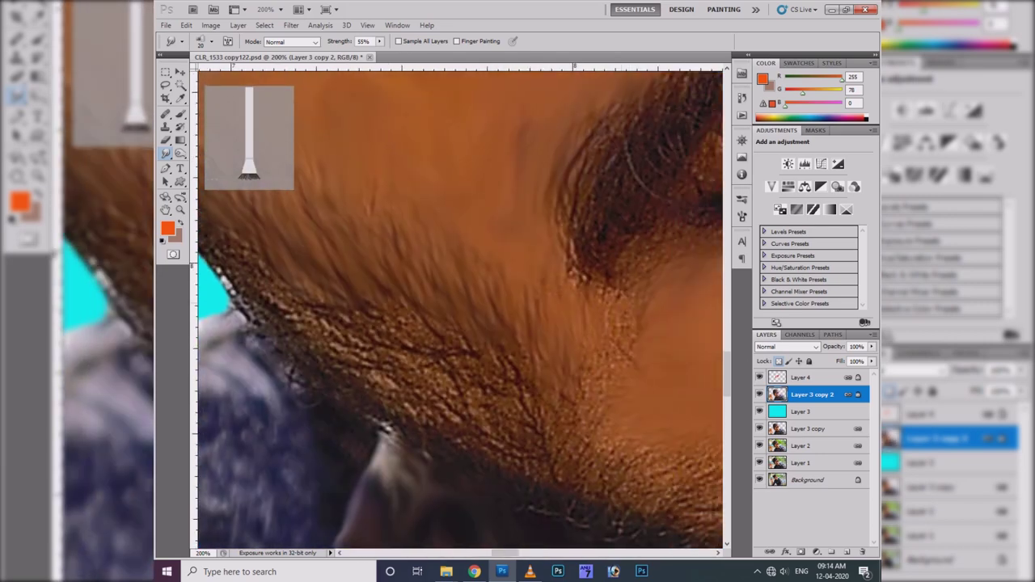
{"action": "left_click_drag", "start_coordinate": [345, 348], "coordinate": [425, 404]}
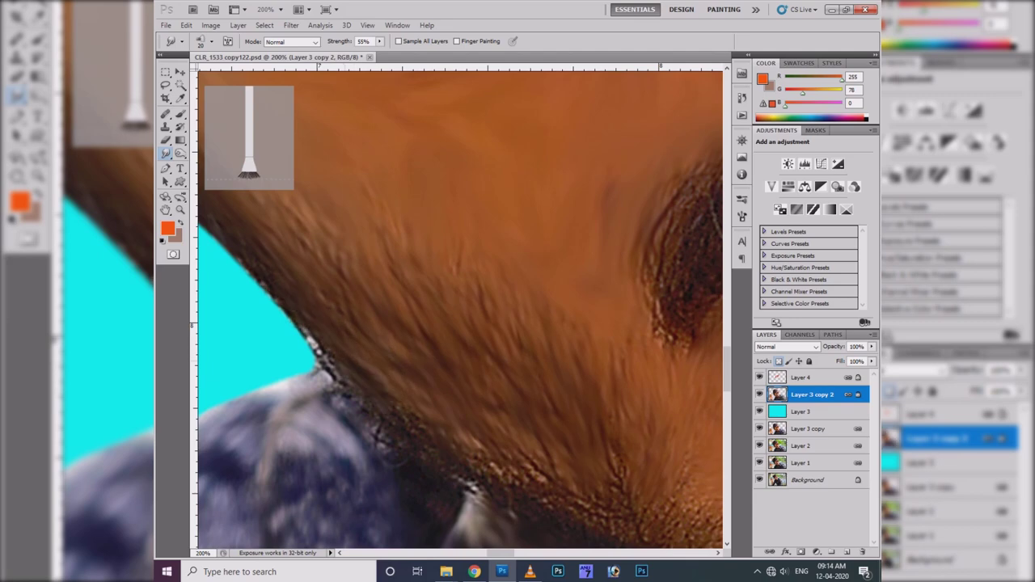
{"action": "mouse_move", "coordinate": [485, 340]}
{"action": "left_mouse_down"}
{"action": "mouse_move", "coordinate": [453, 243]}
{"action": "mouse_move", "coordinate": [396, 271]}
{"action": "mouse_move", "coordinate": [445, 299]}
{"action": "mouse_move", "coordinate": [522, 400]}
{"action": "left_mouse_up"}
{"action": "left_click_drag", "start_coordinate": [691, 429], "coordinate": [489, 356]}
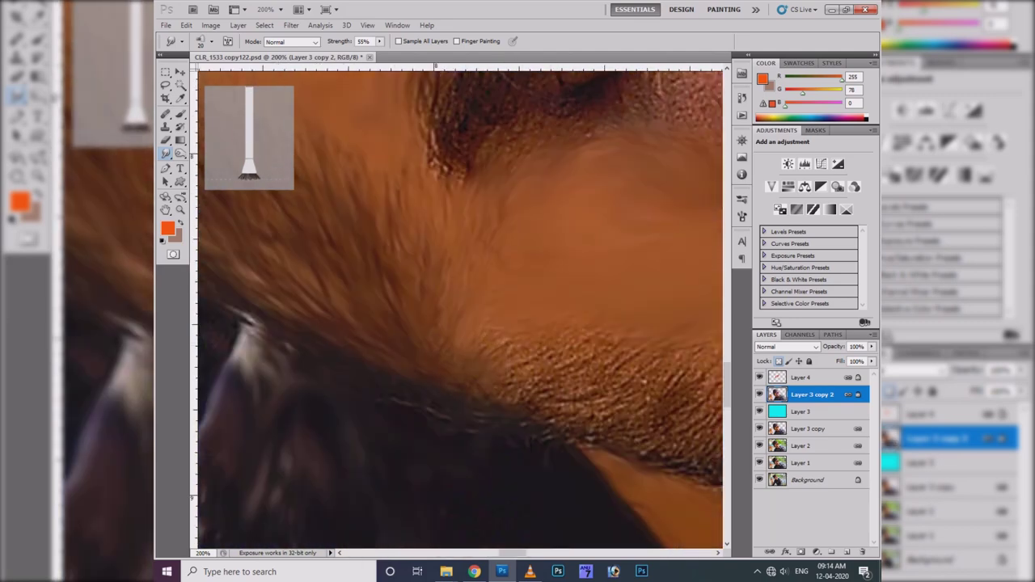
{"action": "left_click_drag", "start_coordinate": [435, 498], "coordinate": [617, 493]}
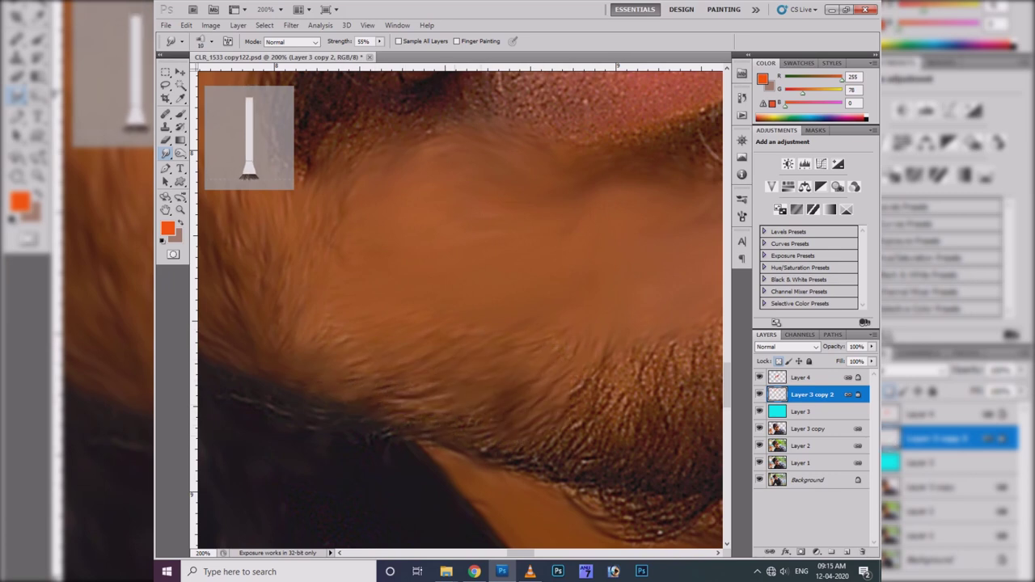
{"action": "left_click_drag", "start_coordinate": [617, 493], "coordinate": [427, 461]}
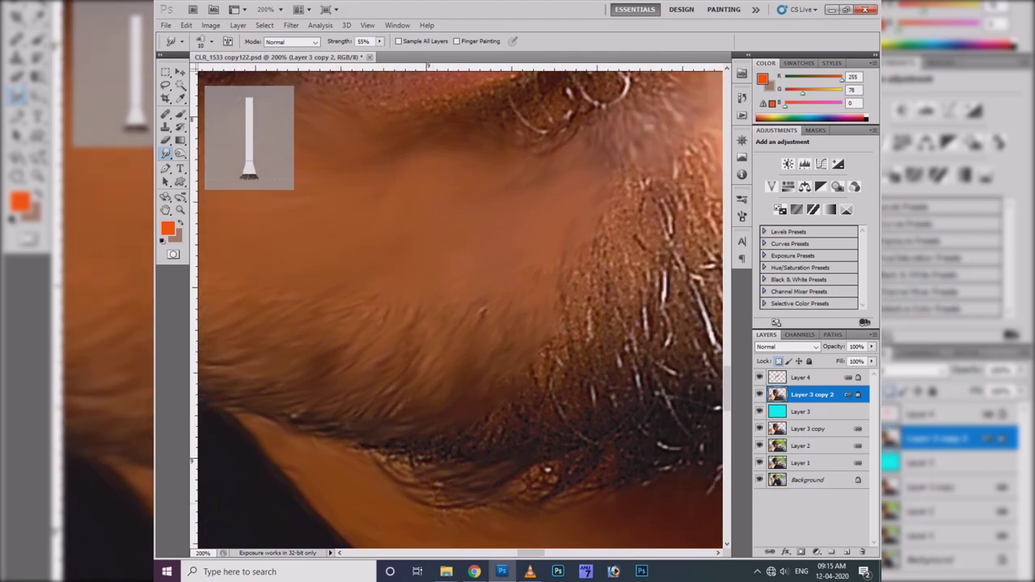
- Smudge the white beard hairs along the jawline into soft strokes
{"action": "left_click_drag", "start_coordinate": [625, 356], "coordinate": [594, 268]}
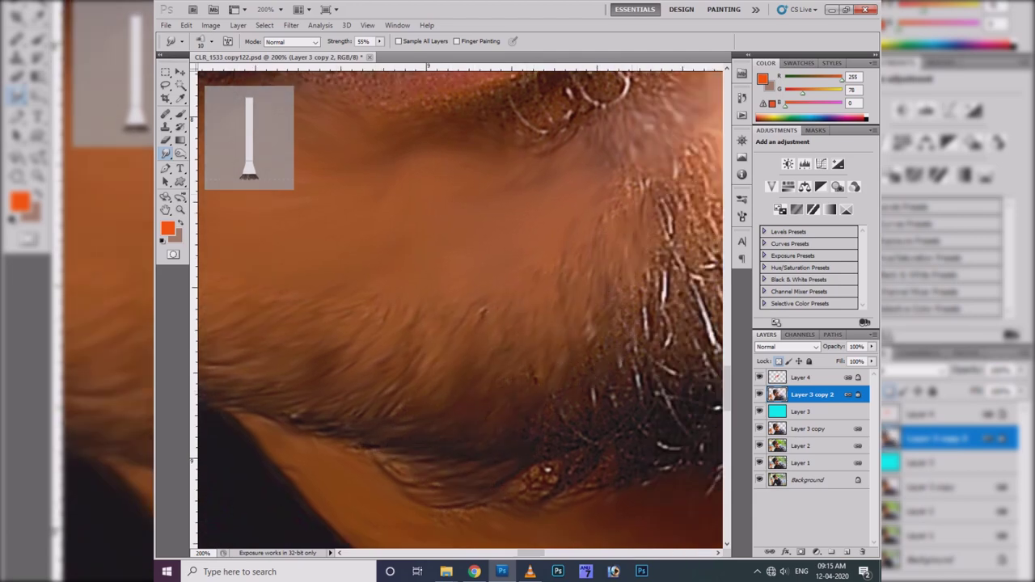
{"action": "left_click_drag", "start_coordinate": [645, 182], "coordinate": [660, 311]}
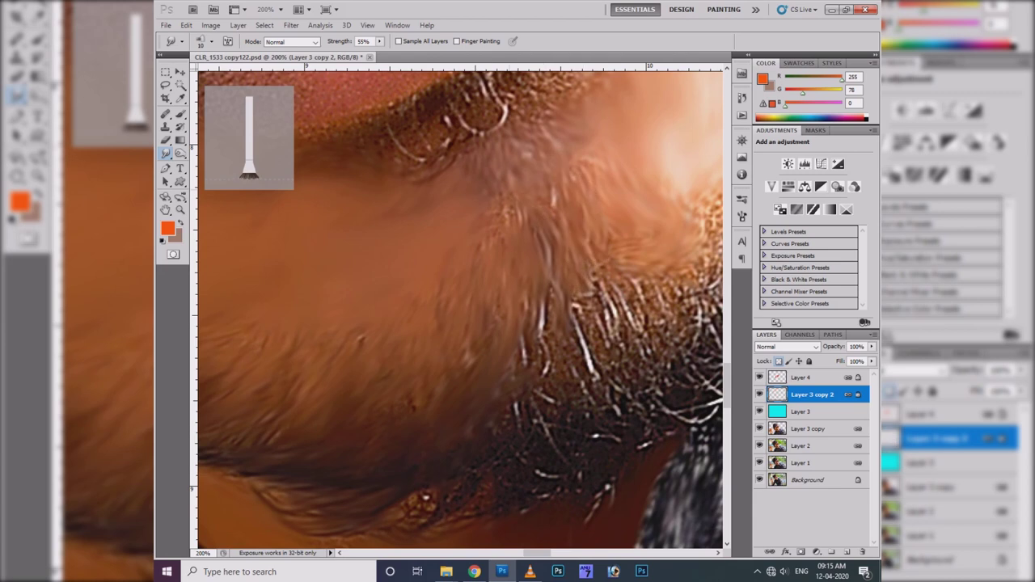
{"action": "left_click_drag", "start_coordinate": [525, 291], "coordinate": [493, 387]}
{"action": "left_click_drag", "start_coordinate": [487, 289], "coordinate": [495, 375]}
{"action": "left_click_drag", "start_coordinate": [450, 288], "coordinate": [444, 393]}
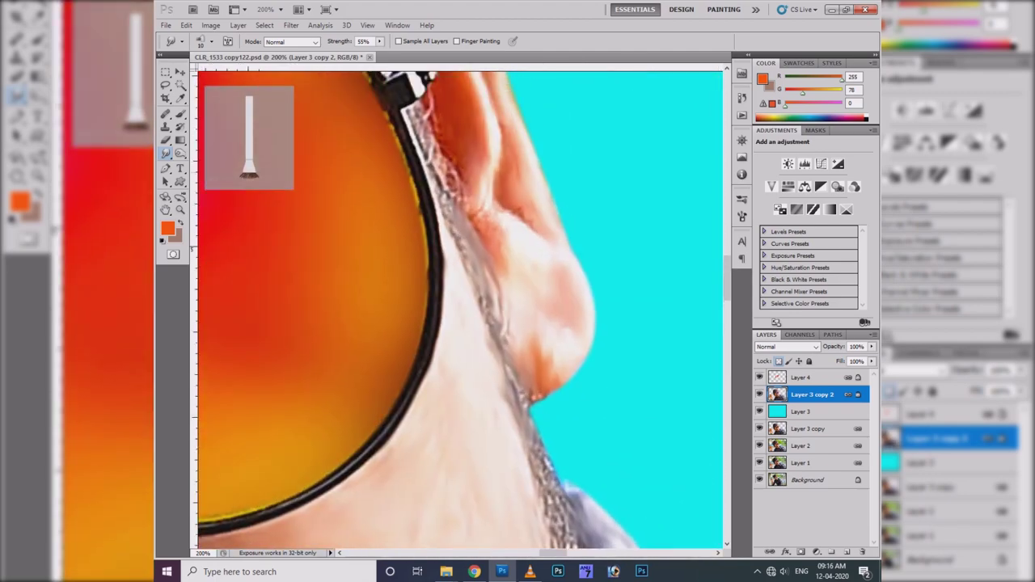
- Scroll to the neck and smudge the textured skin patch smooth
{"action": "scroll", "coordinate": [457, 307], "scroll_direction": "up", "scroll_amount": 1}
{"action": "scroll", "coordinate": [457, 307], "scroll_direction": "down", "scroll_amount": 1}
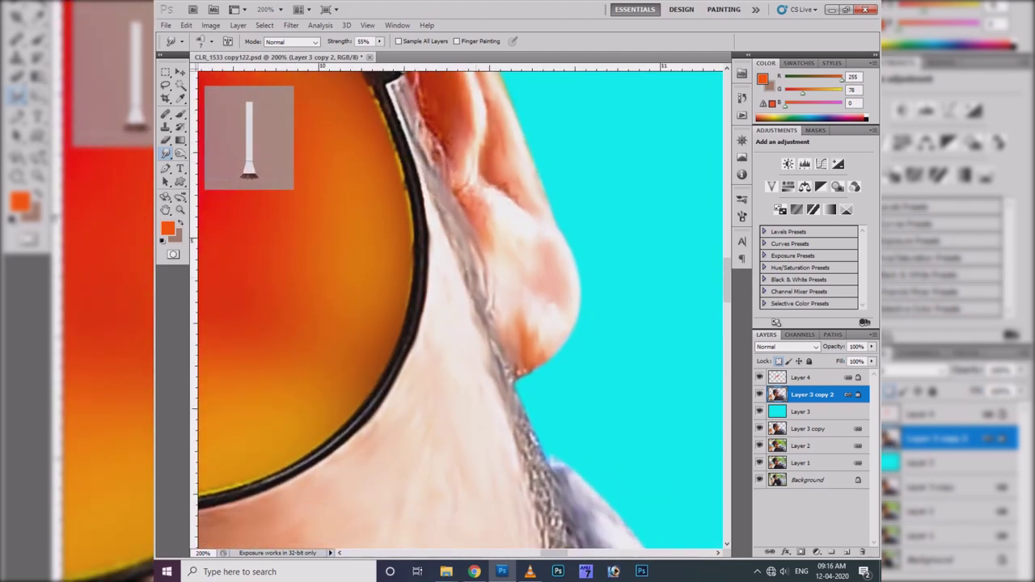
{"action": "scroll", "coordinate": [457, 308], "scroll_direction": "down", "scroll_amount": 1}
{"action": "scroll", "coordinate": [456, 307], "scroll_direction": "down", "scroll_amount": 1}
{"action": "scroll", "coordinate": [457, 307], "scroll_direction": "right", "scroll_amount": 1}
{"action": "scroll", "coordinate": [457, 307], "scroll_direction": "down", "scroll_amount": 2}
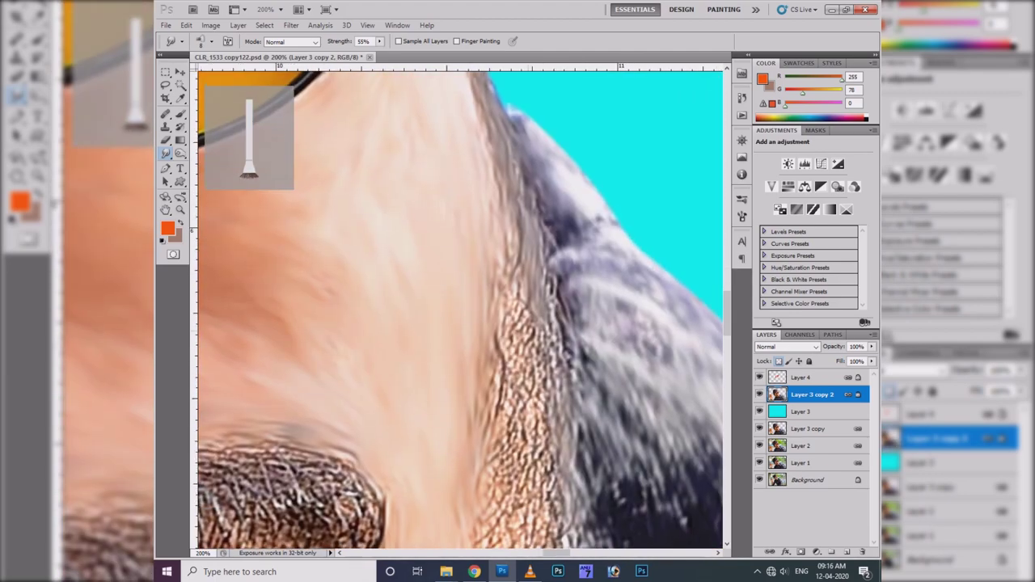
{"action": "scroll", "coordinate": [457, 307], "scroll_direction": "down", "scroll_amount": 1}
{"action": "left_click_drag", "start_coordinate": [522, 238], "coordinate": [501, 429]}
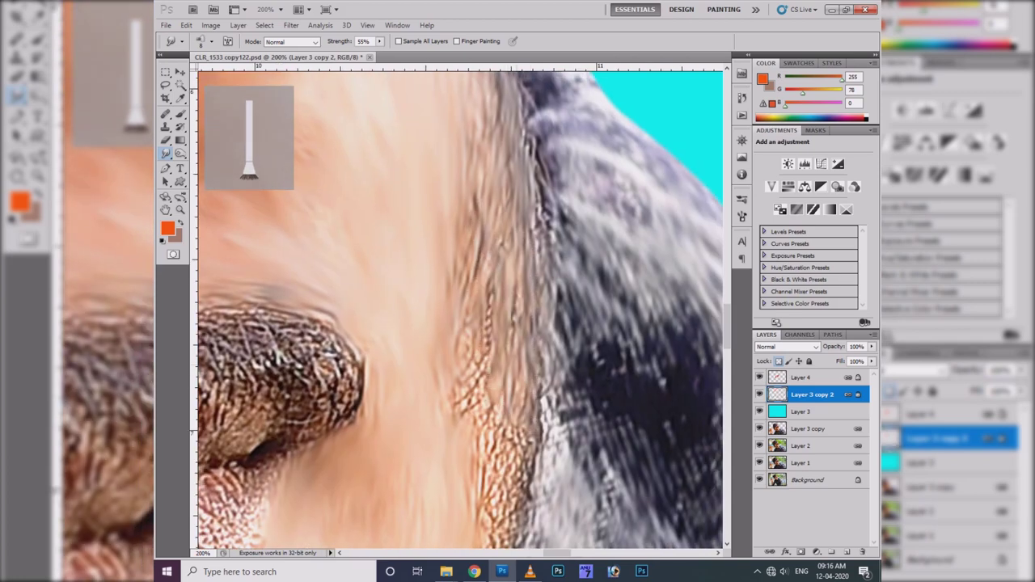
{"action": "left_click_drag", "start_coordinate": [485, 340], "coordinate": [465, 421]}
- Soften and reshape the beard edge beside the collar
{"action": "scroll", "coordinate": [457, 307], "scroll_direction": "down", "scroll_amount": 3}
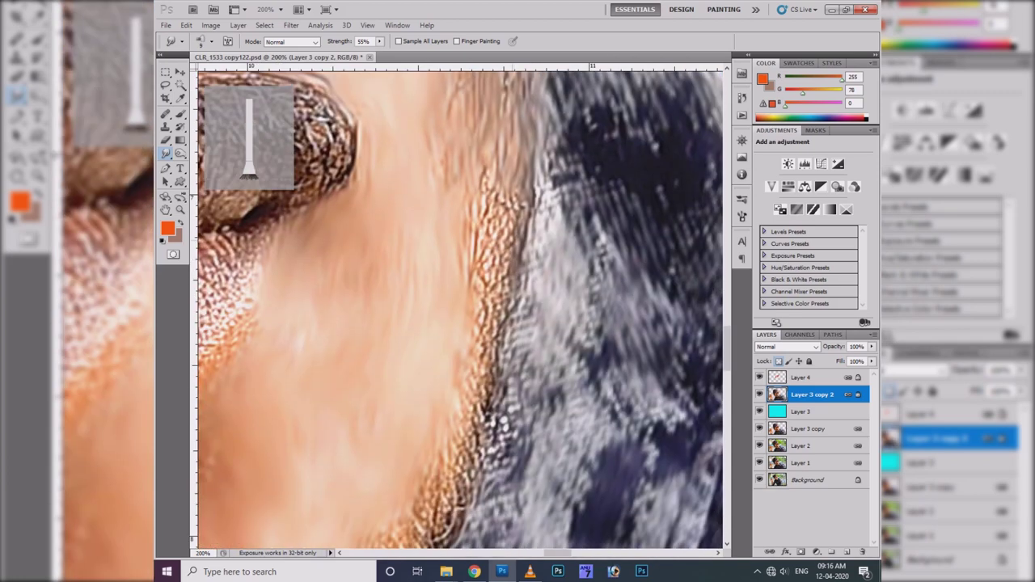
{"action": "left_click_drag", "start_coordinate": [498, 194], "coordinate": [473, 437]}
{"action": "scroll", "coordinate": [457, 307], "scroll_direction": "down", "scroll_amount": 1}
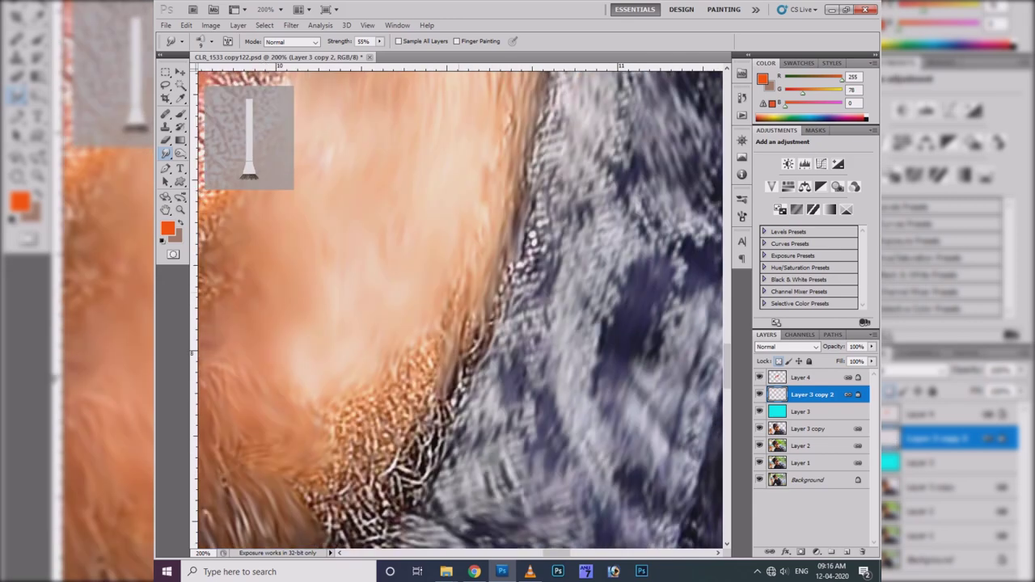
{"action": "left_click_drag", "start_coordinate": [453, 316], "coordinate": [348, 445]}
{"action": "scroll", "coordinate": [456, 307], "scroll_direction": "down", "scroll_amount": 1}
{"action": "mouse_move", "coordinate": [408, 433]}
{"action": "left_mouse_down"}
{"action": "mouse_move", "coordinate": [372, 380]}
{"action": "mouse_move", "coordinate": [469, 356]}
{"action": "mouse_move", "coordinate": [514, 235]}
{"action": "mouse_move", "coordinate": [449, 364]}
{"action": "left_mouse_up"}
{"action": "scroll", "coordinate": [457, 307], "scroll_direction": "down", "scroll_amount": 2}
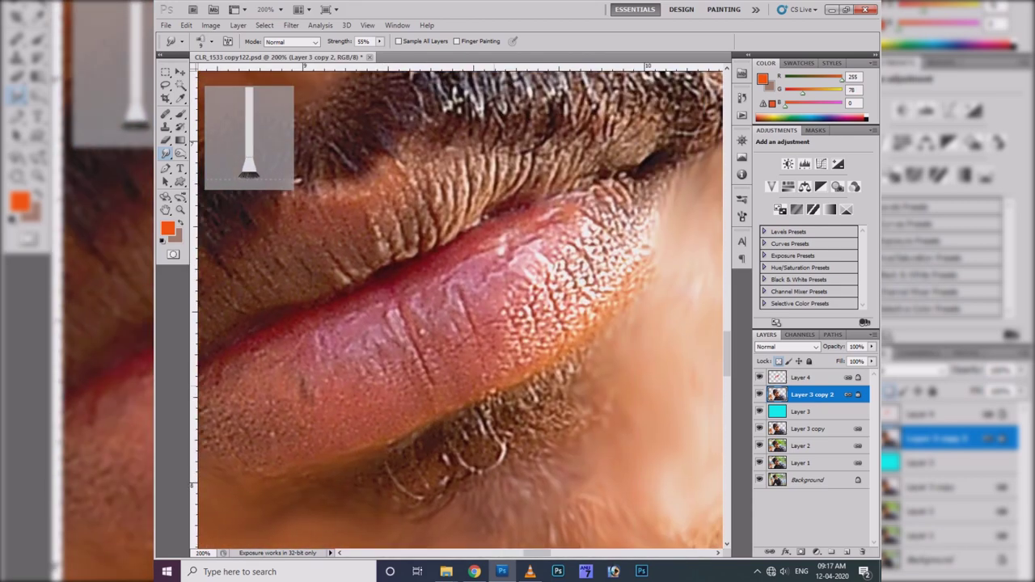
- Smooth the beard just below the lip and lower smudge strength to 42%
{"action": "scroll", "coordinate": [456, 307], "scroll_direction": "down", "scroll_amount": 3}
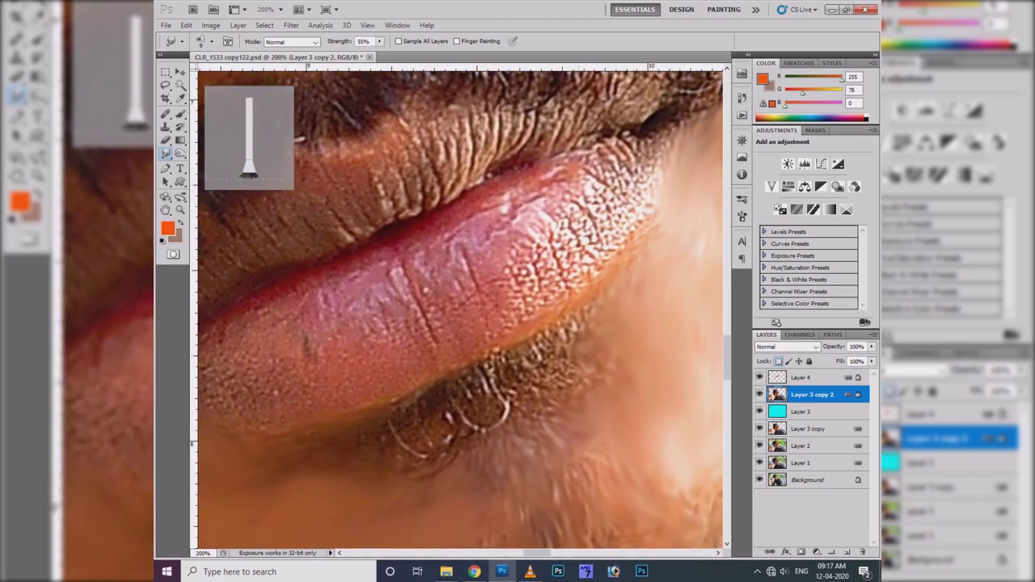
{"action": "scroll", "coordinate": [456, 307], "scroll_direction": "right", "scroll_amount": 2}
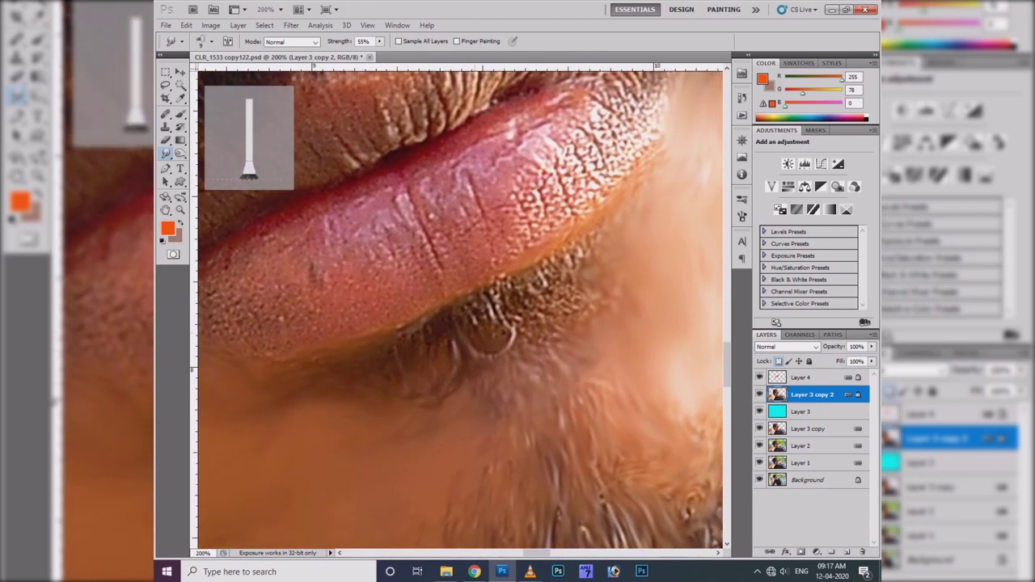
{"action": "mouse_move", "coordinate": [501, 328]}
{"action": "left_mouse_down"}
{"action": "mouse_move", "coordinate": [507, 304]}
{"action": "mouse_move", "coordinate": [566, 263]}
{"action": "left_mouse_up"}
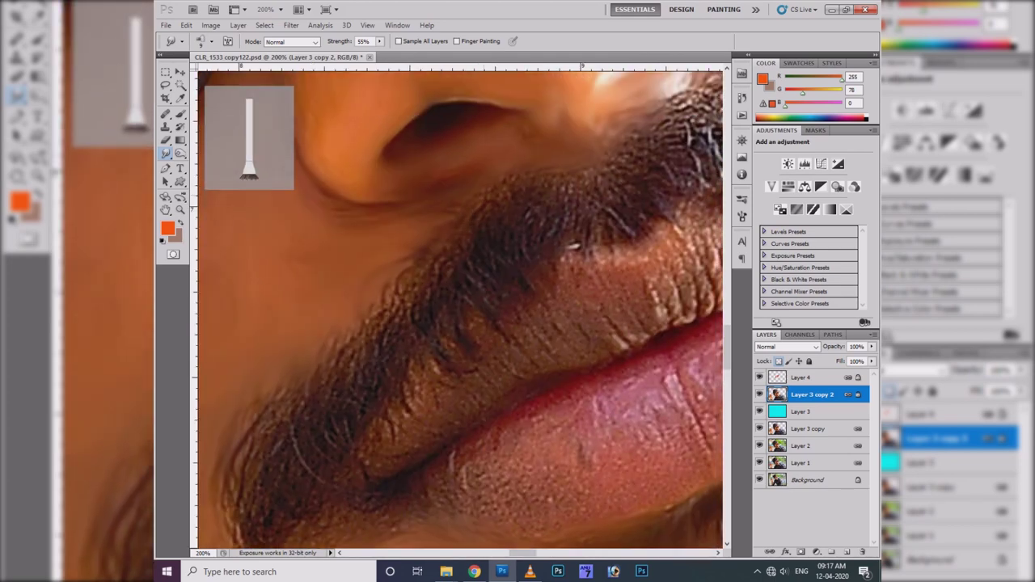
{"action": "key", "text": "4"}
{"action": "left_click_drag", "start_coordinate": [582, 550], "coordinate": [598, 463]}
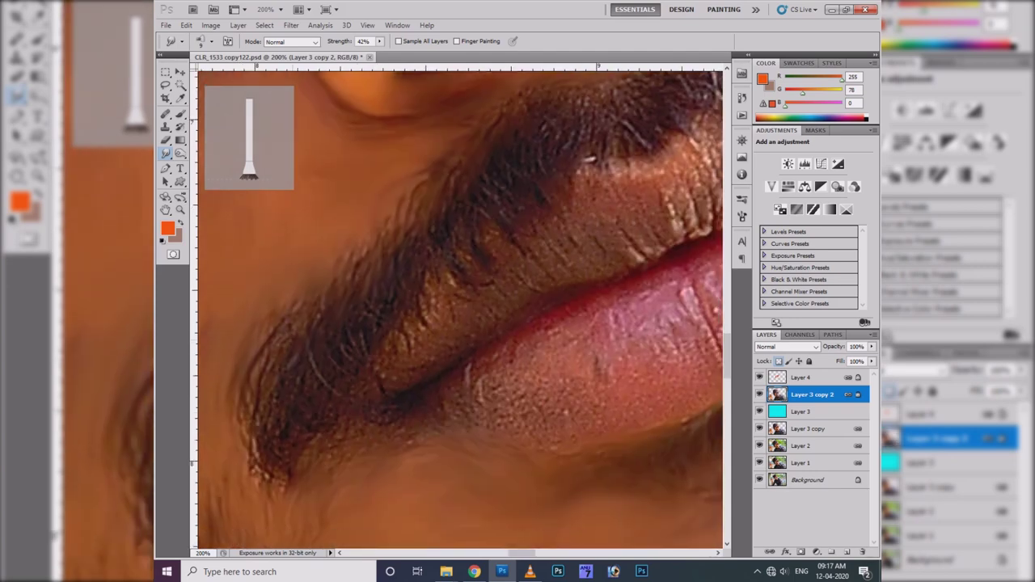
- Pick a bristle brush from the presets and enlarge it with ]
{"action": "right_click", "coordinate": [351, 187]}
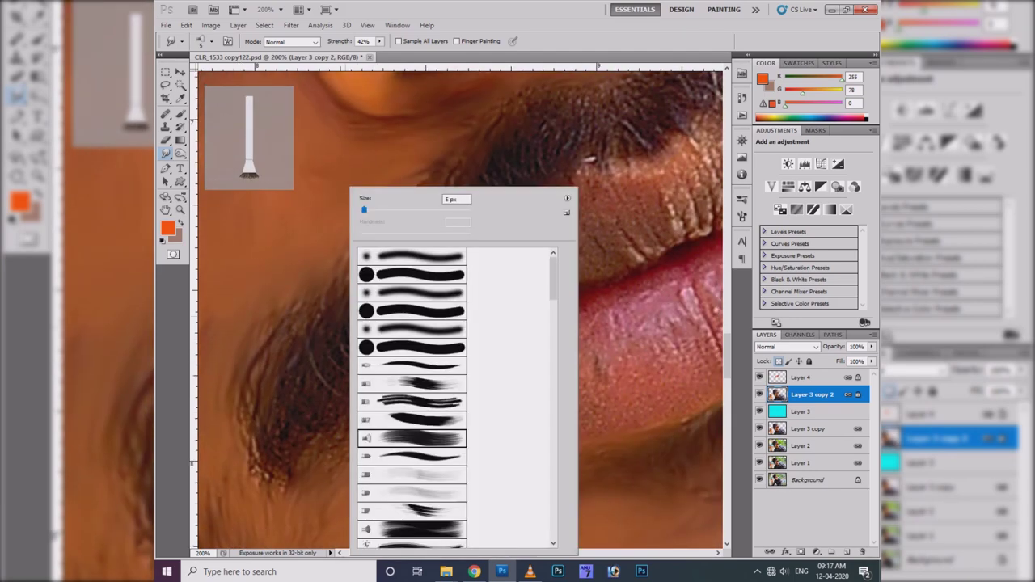
{"action": "scroll", "coordinate": [412, 396], "scroll_direction": "down", "scroll_amount": 1}
{"action": "double_click", "coordinate": [412, 437]}
{"action": "right_click", "coordinate": [361, 185]}
{"action": "double_click", "coordinate": [413, 420]}
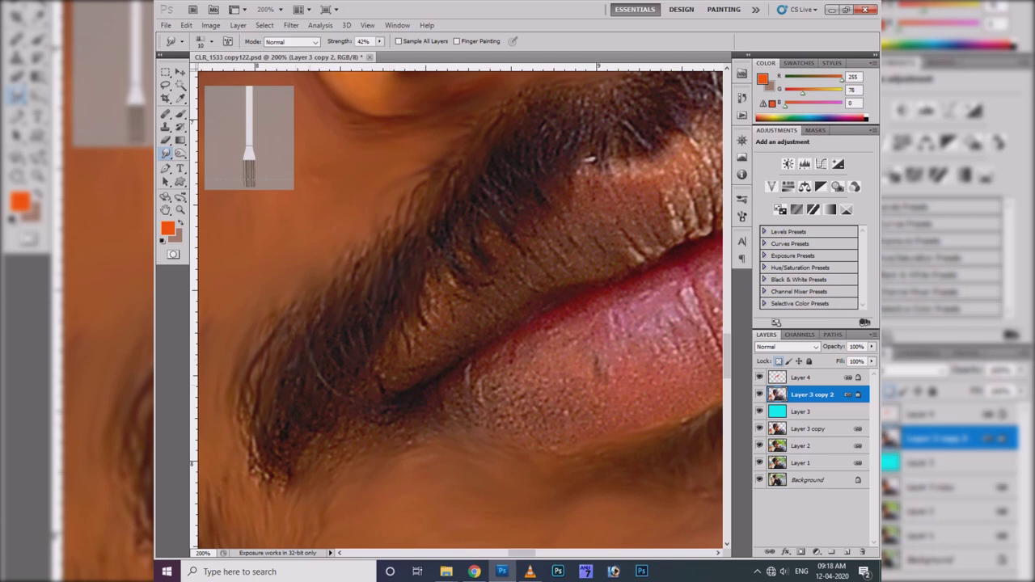
{"action": "key", "text": "bracketright"}
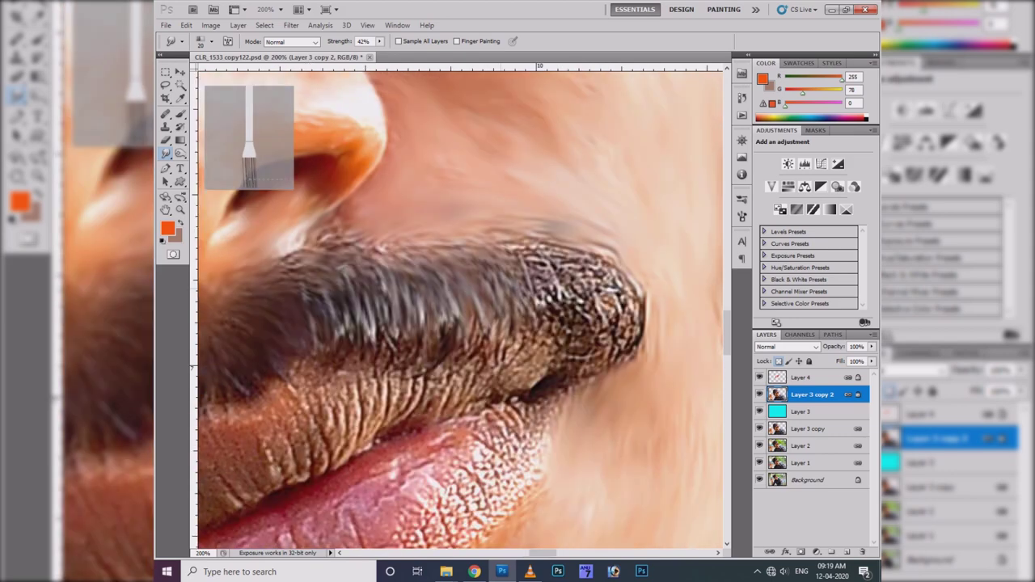
- Soften the moustache's right tip and the strands above the upper lip
{"action": "left_click_drag", "start_coordinate": [517, 259], "coordinate": [566, 324]}
{"action": "left_click_drag", "start_coordinate": [558, 259], "coordinate": [631, 347]}
{"action": "left_click_drag", "start_coordinate": [599, 259], "coordinate": [639, 348]}
{"action": "left_click_drag", "start_coordinate": [614, 308], "coordinate": [566, 323]}
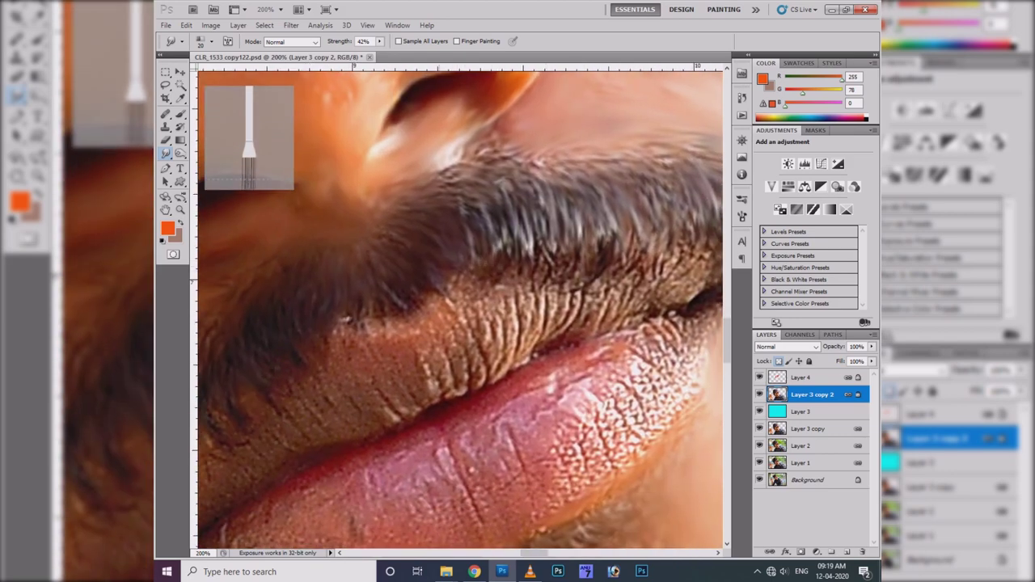
{"action": "right_click", "coordinate": [477, 338]}
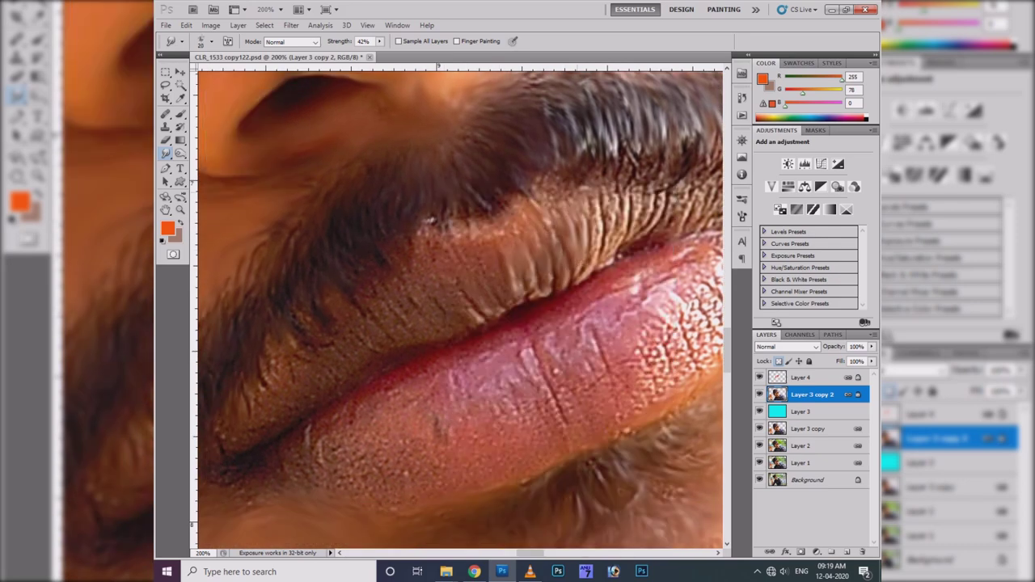
{"action": "left_click_drag", "start_coordinate": [588, 275], "coordinate": [606, 194]}
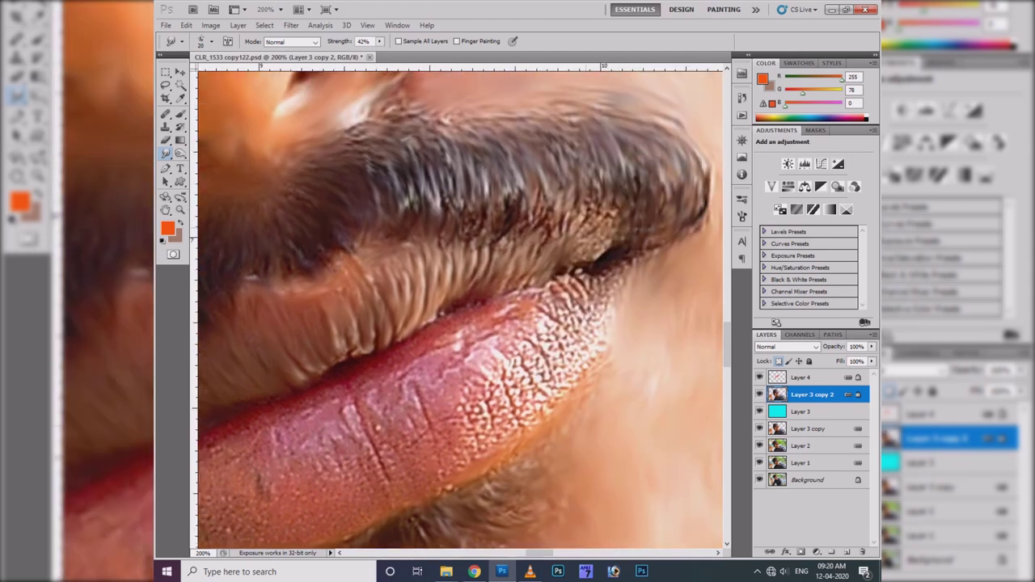
- Smooth the white speckled texture across the lower lip
{"action": "mouse_move", "coordinate": [579, 279]}
{"action": "left_mouse_down"}
{"action": "mouse_move", "coordinate": [566, 344]}
{"action": "mouse_move", "coordinate": [583, 356]}
{"action": "mouse_move", "coordinate": [554, 356]}
{"action": "left_mouse_up"}
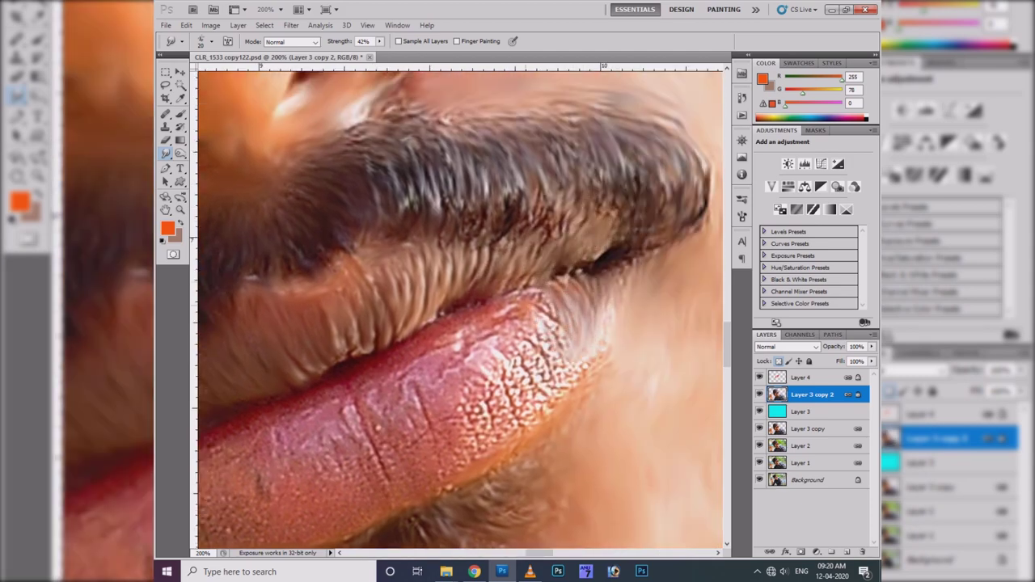
{"action": "left_click_drag", "start_coordinate": [558, 306], "coordinate": [546, 361]}
{"action": "left_click_drag", "start_coordinate": [526, 288], "coordinate": [538, 386]}
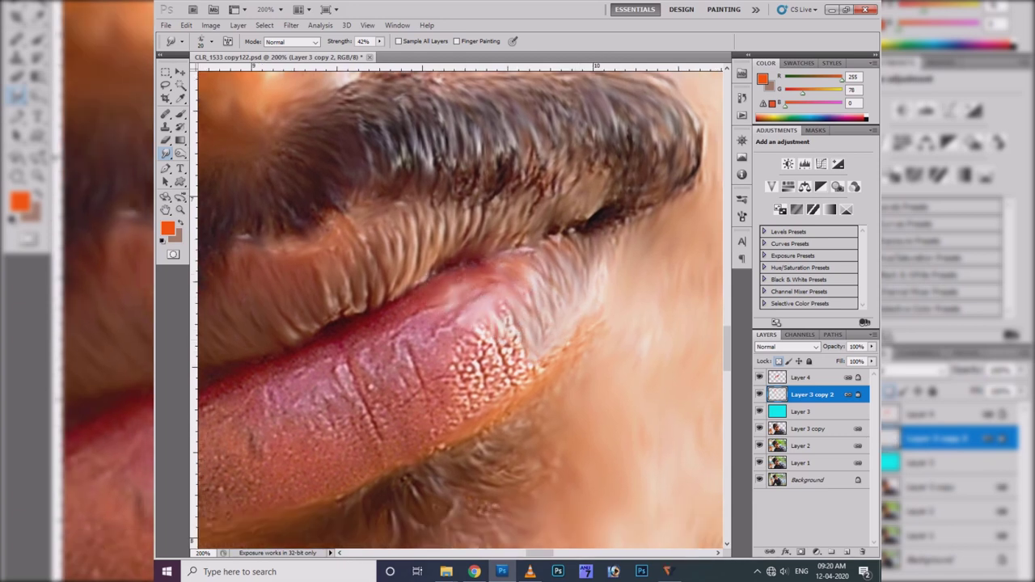
{"action": "left_click_drag", "start_coordinate": [522, 311], "coordinate": [503, 387]}
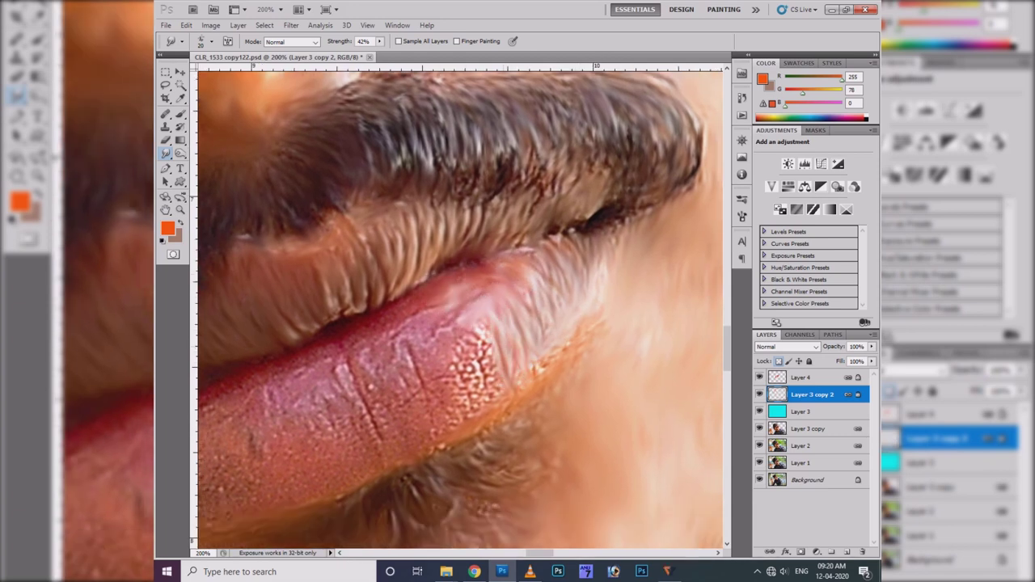
{"action": "left_click_drag", "start_coordinate": [490, 328], "coordinate": [474, 397]}
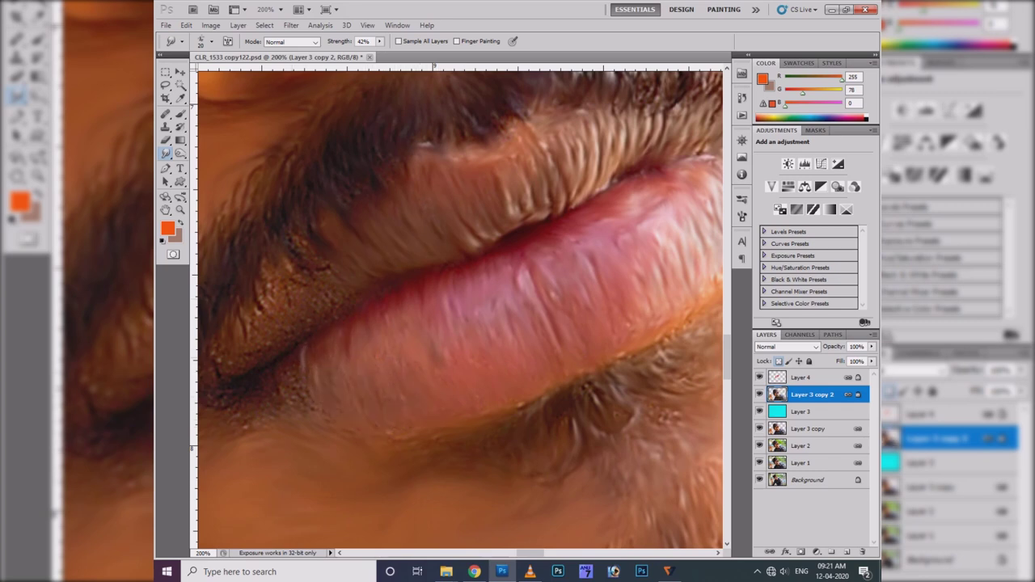
{"action": "scroll", "coordinate": [457, 307], "scroll_direction": "left", "scroll_amount": 2}
{"action": "scroll", "coordinate": [457, 307], "scroll_direction": "left", "scroll_amount": 3}
{"action": "scroll", "coordinate": [457, 307], "scroll_direction": "up", "scroll_amount": 1}
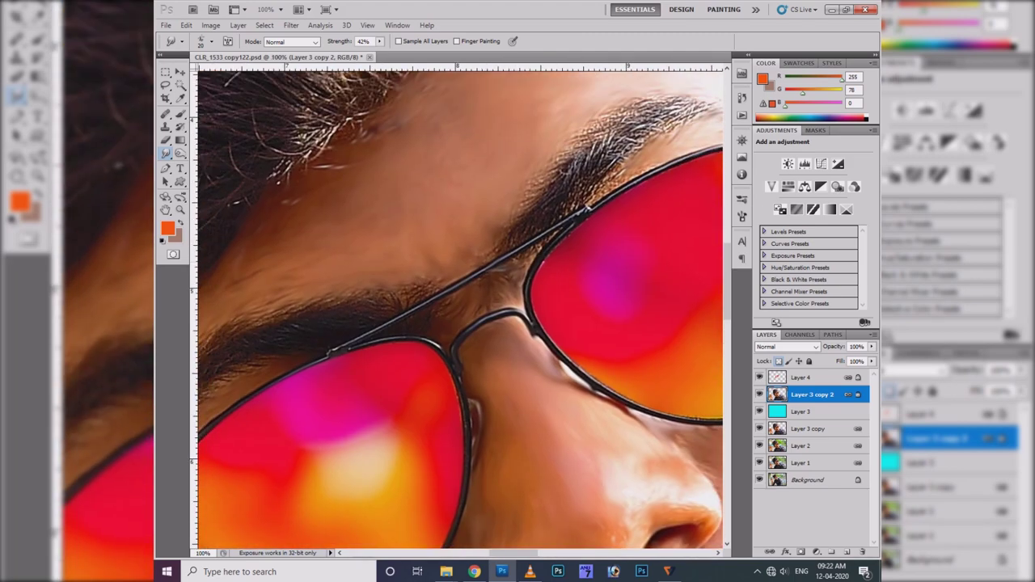
- Enlarge the Smudge brush to 25 px and smear the eyebrow hairs above the left lens
{"action": "scroll", "coordinate": [457, 307], "scroll_direction": "left", "scroll_amount": 5}
{"action": "scroll", "coordinate": [457, 307], "scroll_direction": "down", "scroll_amount": 3}
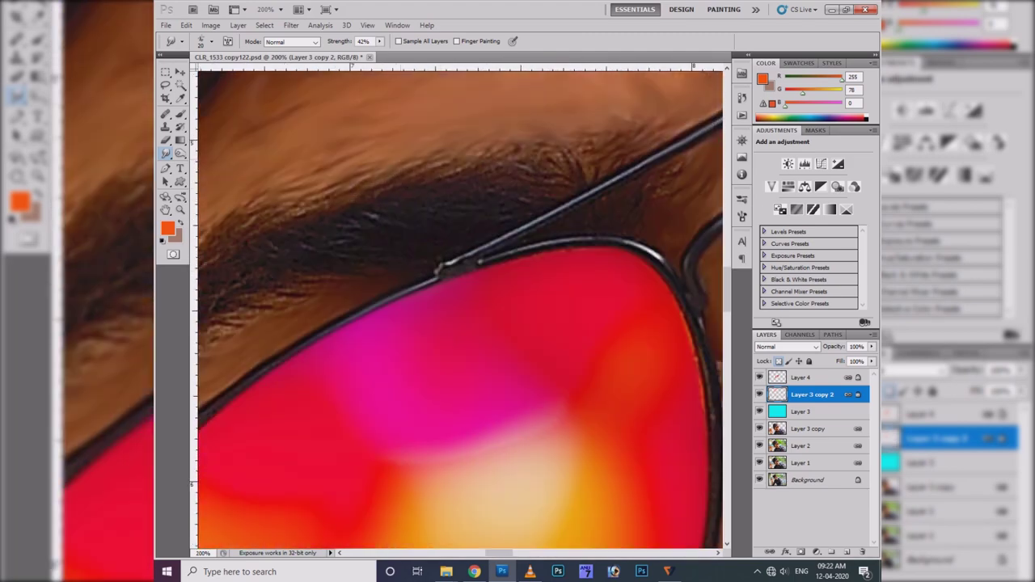
{"action": "scroll", "coordinate": [457, 307], "scroll_direction": "left", "scroll_amount": 3}
{"action": "scroll", "coordinate": [457, 307], "scroll_direction": "down", "scroll_amount": 1}
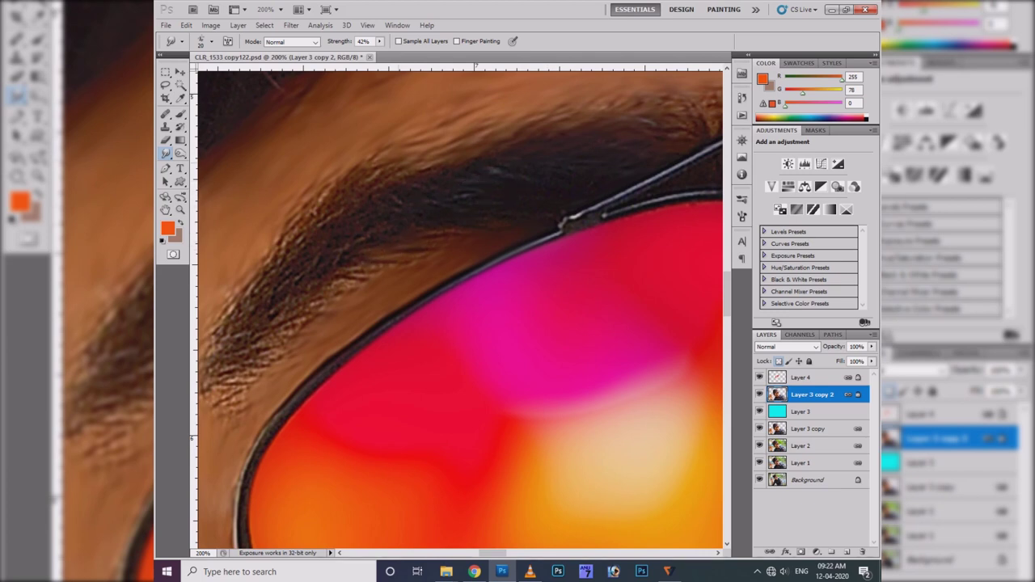
{"action": "key", "text": "bracketright"}
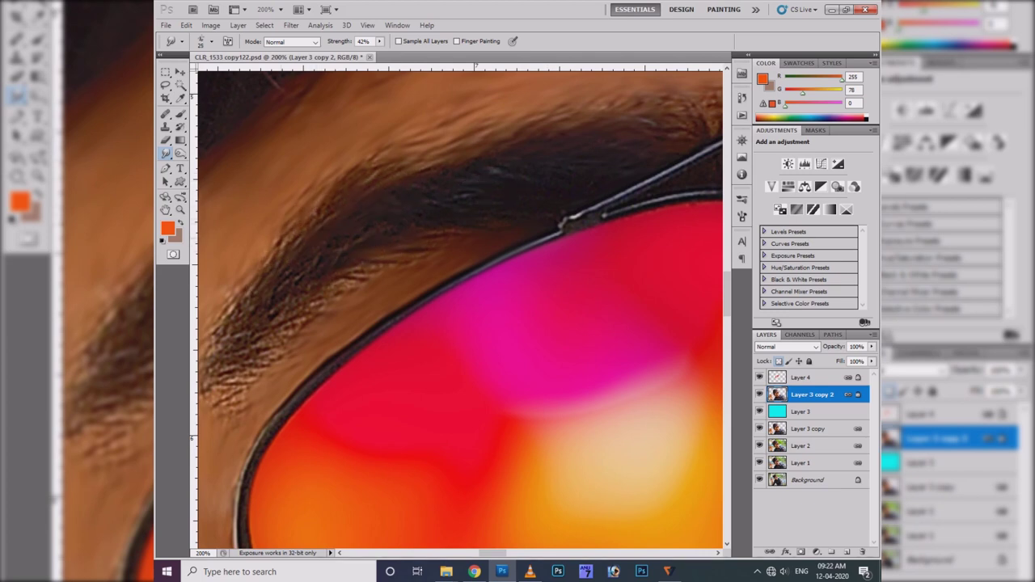
{"action": "scroll", "coordinate": [275, 267], "scroll_direction": "left", "scroll_amount": 3}
{"action": "scroll", "coordinate": [275, 267], "scroll_direction": "down", "scroll_amount": 1}
{"action": "mouse_move", "coordinate": [333, 267]}
{"action": "left_mouse_down"}
{"action": "mouse_move", "coordinate": [320, 325]}
{"action": "mouse_move", "coordinate": [356, 344]}
{"action": "mouse_move", "coordinate": [333, 369]}
{"action": "left_mouse_up"}
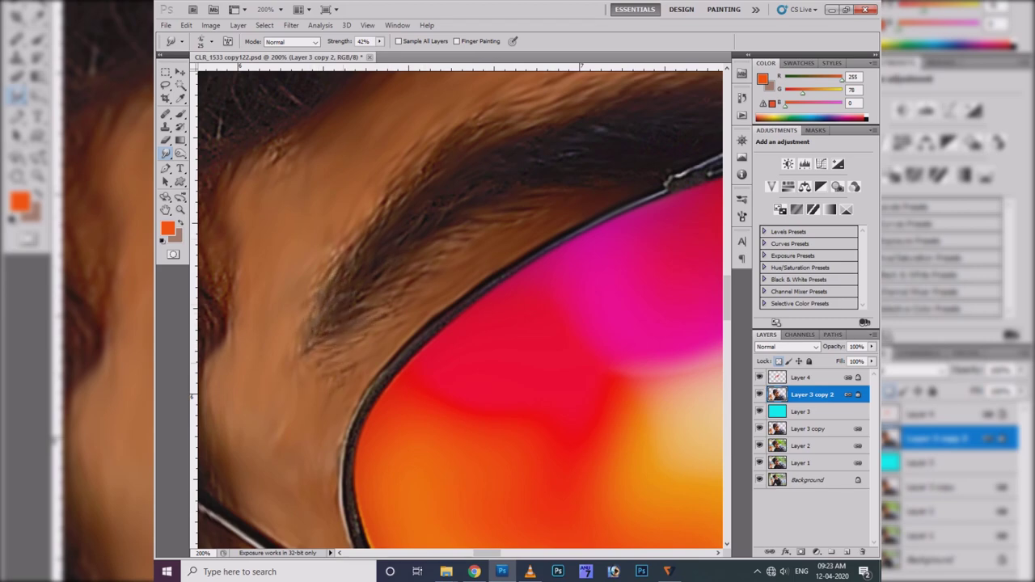
- Pan around the glasses to the lens rim, eyebrow and forehead
{"action": "left_click_drag", "start_coordinate": [374, 220], "coordinate": [485, 267]}
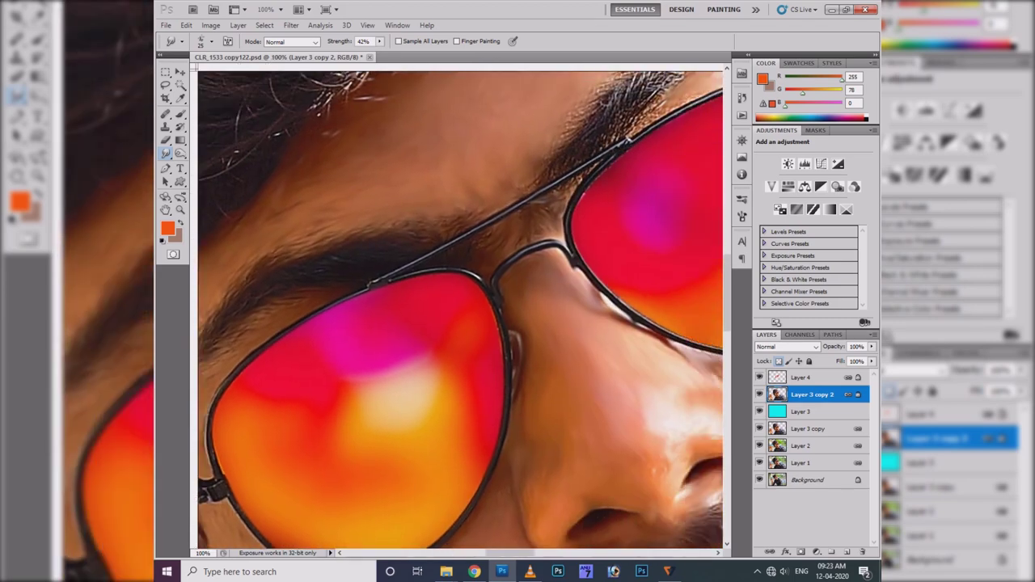
{"action": "scroll", "coordinate": [456, 307], "scroll_direction": "up", "scroll_amount": 2}
{"action": "scroll", "coordinate": [457, 307], "scroll_direction": "right", "scroll_amount": 2}
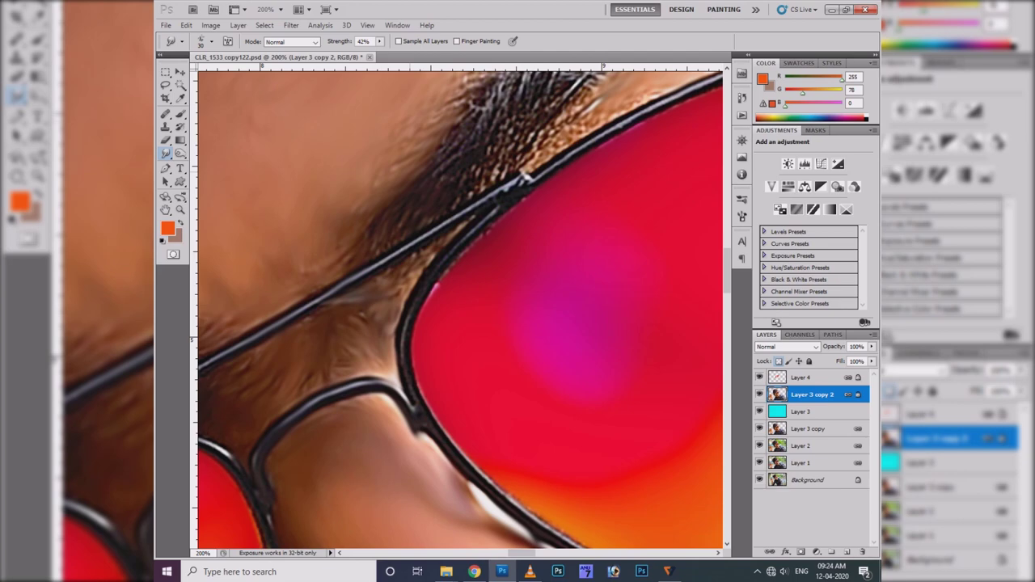
{"action": "left_click_drag", "start_coordinate": [602, 339], "coordinate": [501, 457]}
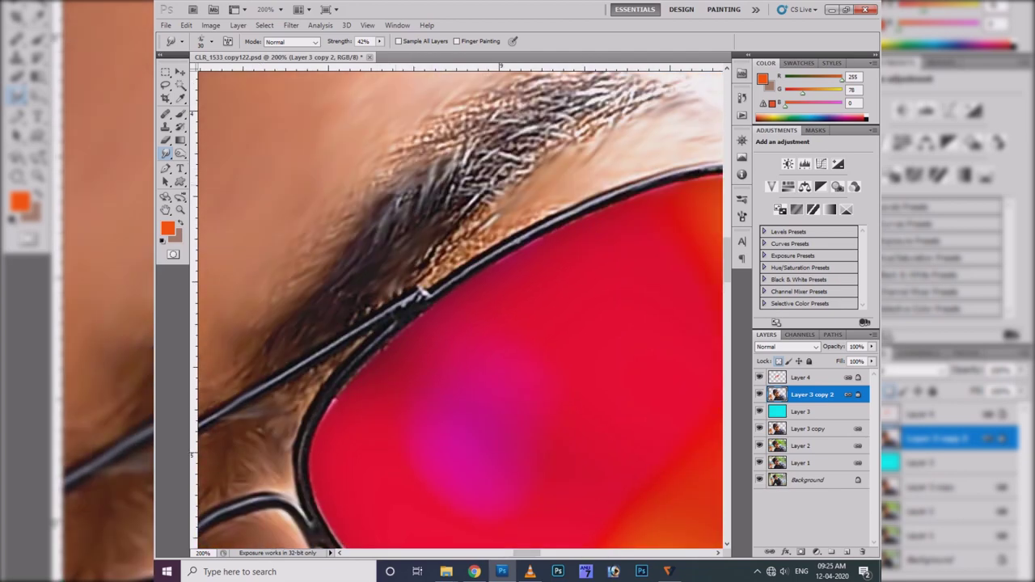
{"action": "left_click_drag", "start_coordinate": [419, 292], "coordinate": [376, 369]}
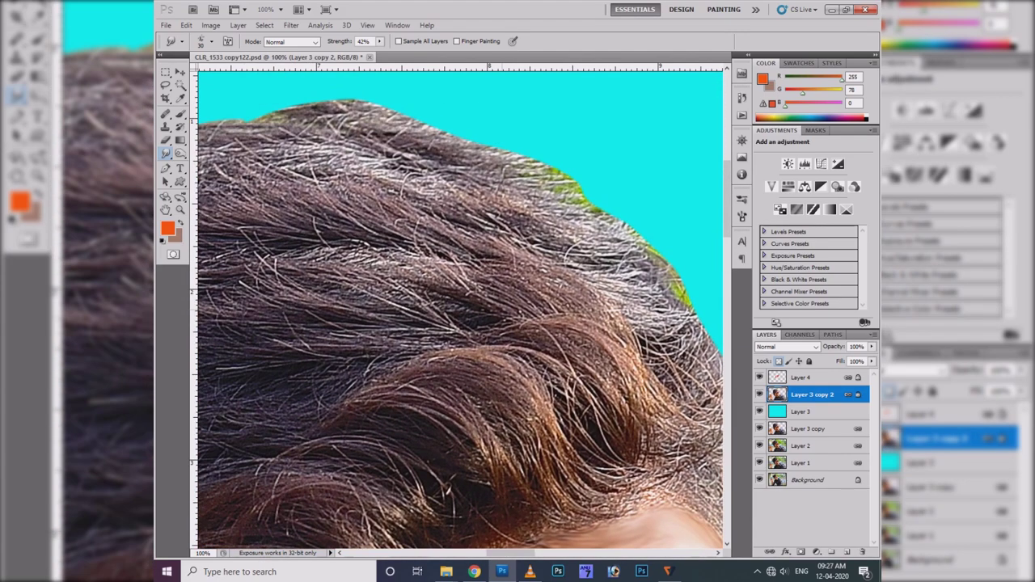
- Check the brush presets and rotate the canvas view to follow the hair direction
{"action": "right_click", "coordinate": [467, 193]}
{"action": "key", "text": "Escape"}
{"action": "key", "text": "r"}
{"action": "mouse_move", "coordinate": [558, 242]}
{"action": "left_mouse_down"}
{"action": "mouse_move", "coordinate": [461, 307]}
{"action": "mouse_move", "coordinate": [485, 340]}
{"action": "left_mouse_up"}
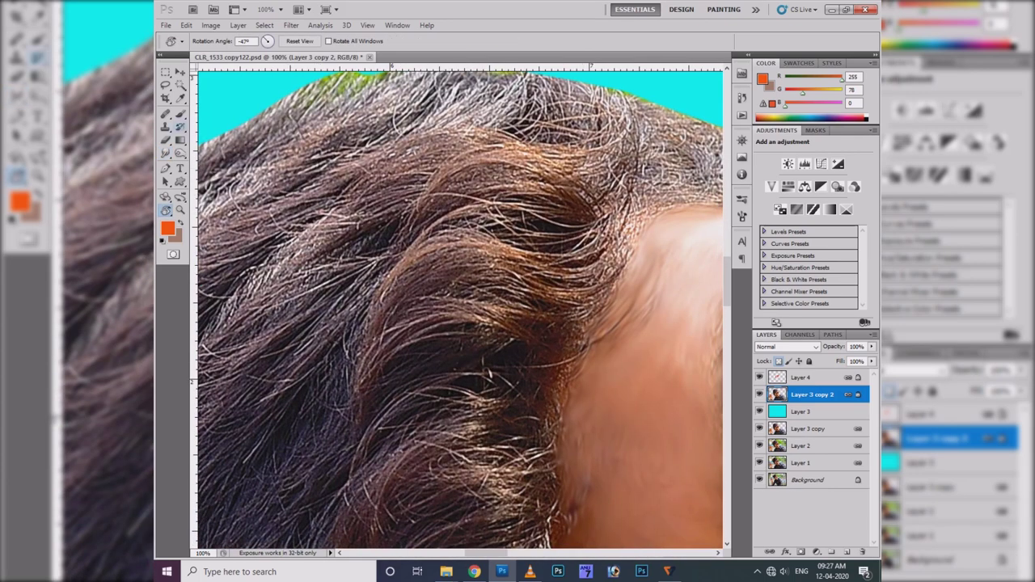
{"action": "left_click", "coordinate": [165, 153]}
- Smudge brown streaks leftward through the upper and central hair
{"action": "mouse_move", "coordinate": [429, 170]}
{"action": "left_mouse_down"}
{"action": "mouse_move", "coordinate": [582, 162]}
{"action": "mouse_move", "coordinate": [437, 190]}
{"action": "left_mouse_up"}
{"action": "left_click_drag", "start_coordinate": [599, 174], "coordinate": [429, 202]}
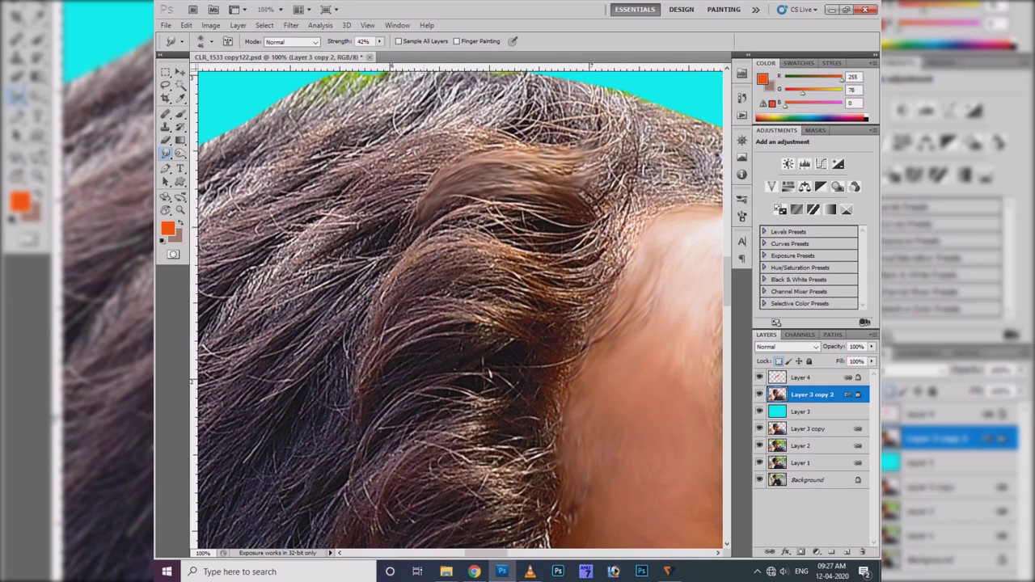
{"action": "left_click_drag", "start_coordinate": [590, 206], "coordinate": [417, 243]}
{"action": "left_click_drag", "start_coordinate": [594, 255], "coordinate": [380, 295]}
{"action": "left_click_drag", "start_coordinate": [615, 218], "coordinate": [384, 266]}
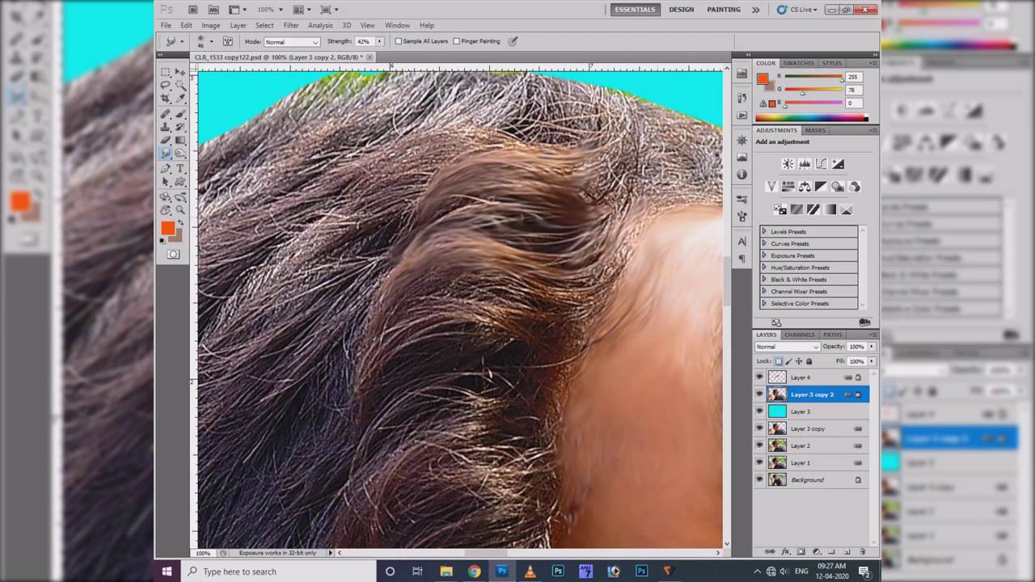
{"action": "left_click_drag", "start_coordinate": [647, 202], "coordinate": [376, 380]}
{"action": "left_click_drag", "start_coordinate": [542, 279], "coordinate": [364, 344]}
{"action": "left_click_drag", "start_coordinate": [517, 299], "coordinate": [356, 396]}
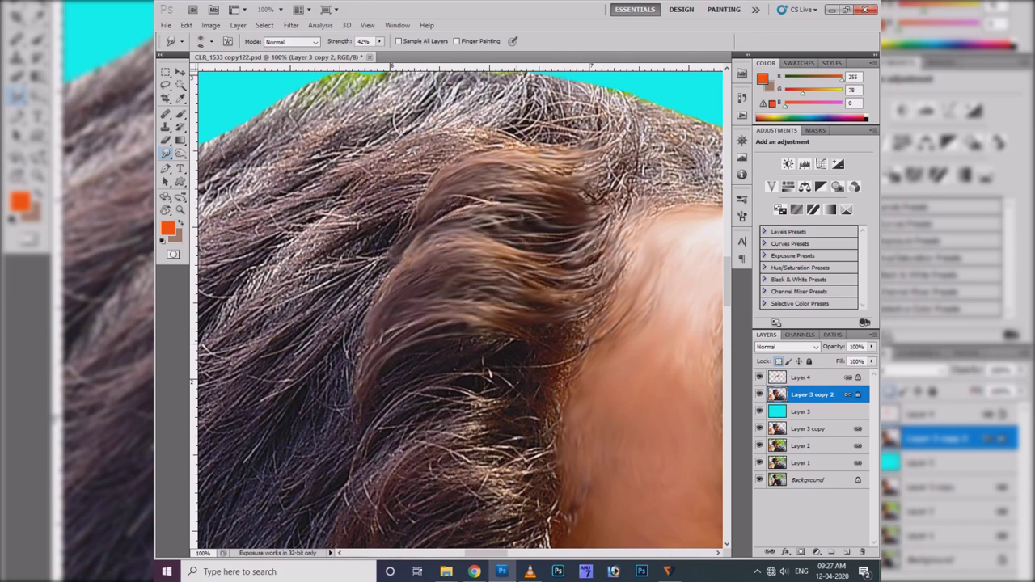
{"action": "scroll", "coordinate": [457, 308], "scroll_direction": "down", "scroll_amount": 1}
- Blend the strands near the forehead and pull light strands into the brown locks
{"action": "mouse_move", "coordinate": [594, 214]}
{"action": "left_mouse_down"}
{"action": "mouse_move", "coordinate": [525, 328]}
{"action": "mouse_move", "coordinate": [356, 397]}
{"action": "left_mouse_up"}
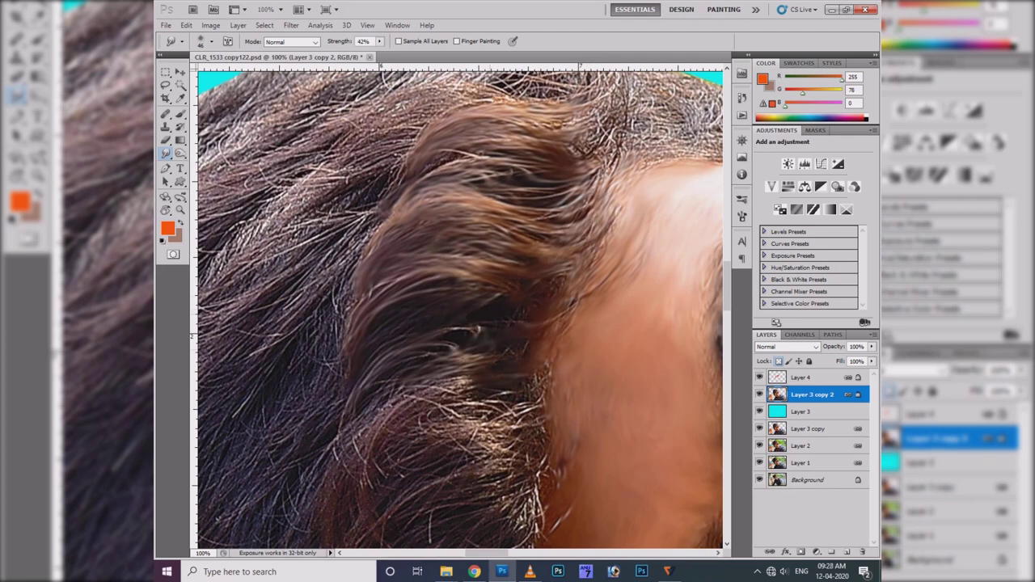
{"action": "left_click_drag", "start_coordinate": [485, 327], "coordinate": [336, 375]}
{"action": "scroll", "coordinate": [457, 307], "scroll_direction": "down", "scroll_amount": 3}
{"action": "left_click_drag", "start_coordinate": [340, 299], "coordinate": [316, 348]}
{"action": "left_click_drag", "start_coordinate": [461, 295], "coordinate": [335, 380]}
{"action": "left_click_drag", "start_coordinate": [408, 291], "coordinate": [343, 436]}
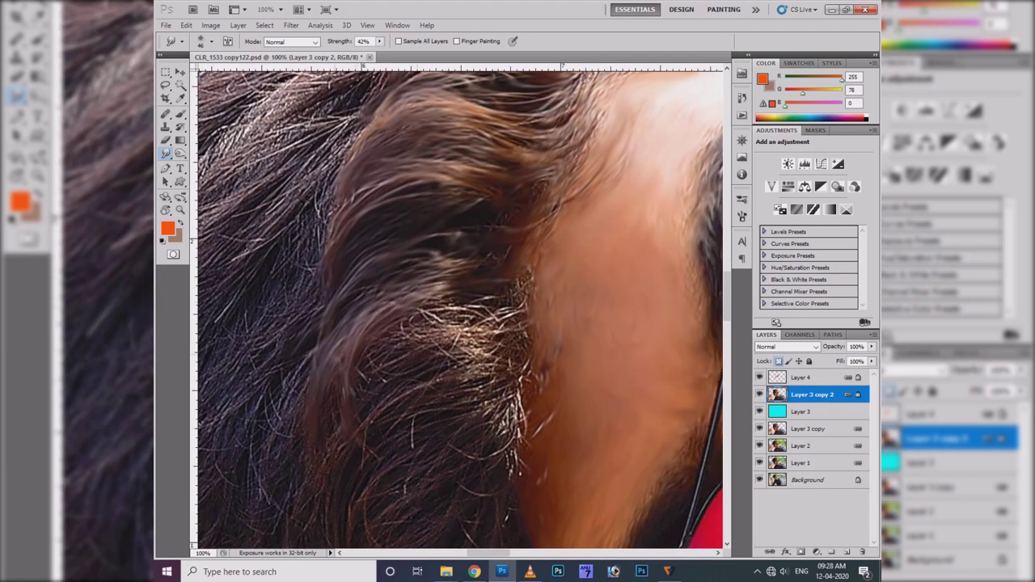
{"action": "left_click_drag", "start_coordinate": [493, 299], "coordinate": [376, 356]}
{"action": "mouse_move", "coordinate": [526, 283]}
{"action": "left_mouse_down"}
{"action": "mouse_move", "coordinate": [396, 331]}
{"action": "mouse_move", "coordinate": [477, 356]}
{"action": "mouse_move", "coordinate": [433, 364]}
{"action": "left_mouse_up"}
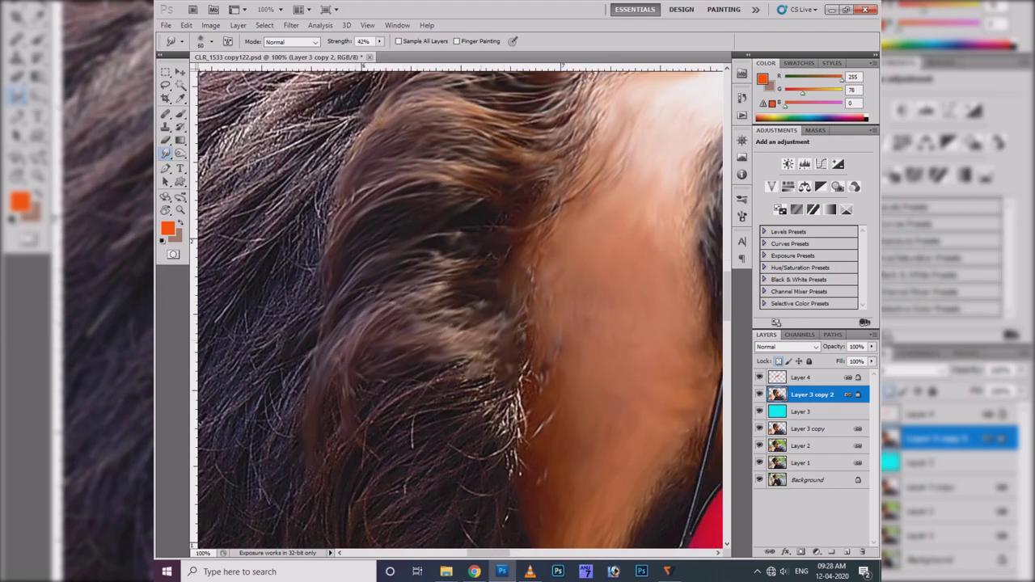
- Touch up the central hair strands further
{"action": "scroll", "coordinate": [457, 307], "scroll_direction": "down", "scroll_amount": 2}
{"action": "left_click_drag", "start_coordinate": [497, 311], "coordinate": [400, 380]}
{"action": "scroll", "coordinate": [485, 364], "scroll_direction": "down", "scroll_amount": 1}
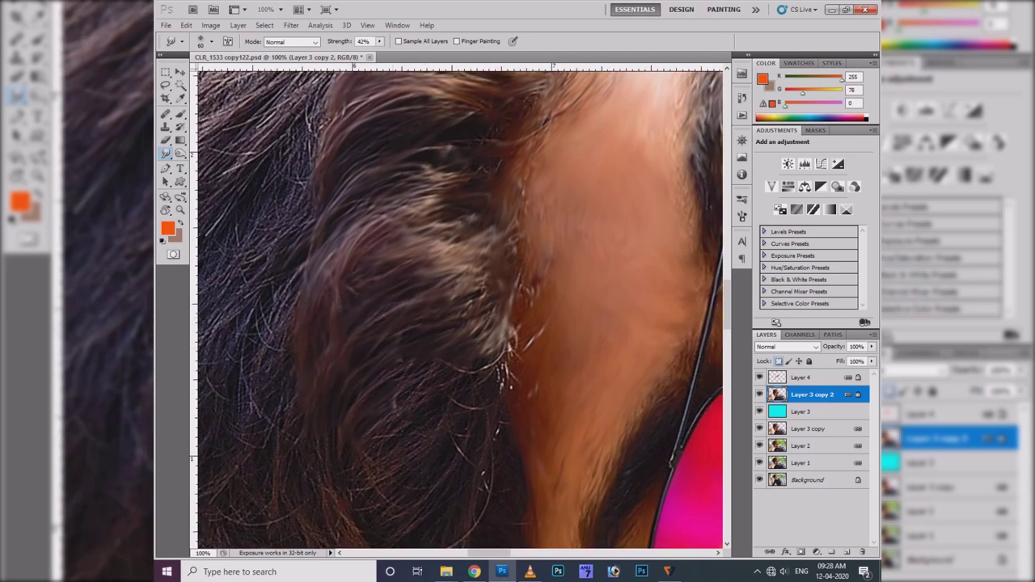
{"action": "left_click_drag", "start_coordinate": [518, 331], "coordinate": [380, 388]}
{"action": "scroll", "coordinate": [545, 339], "scroll_direction": "down", "scroll_amount": 1}
{"action": "scroll", "coordinate": [546, 436], "scroll_direction": "down", "scroll_amount": 1}
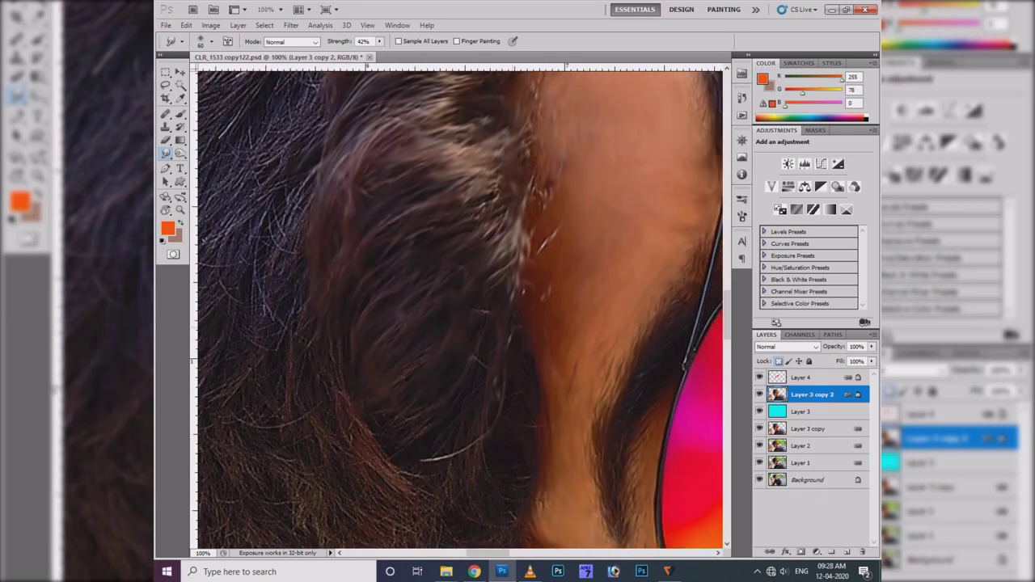
{"action": "scroll", "coordinate": [573, 265], "scroll_direction": "down", "scroll_amount": 2}
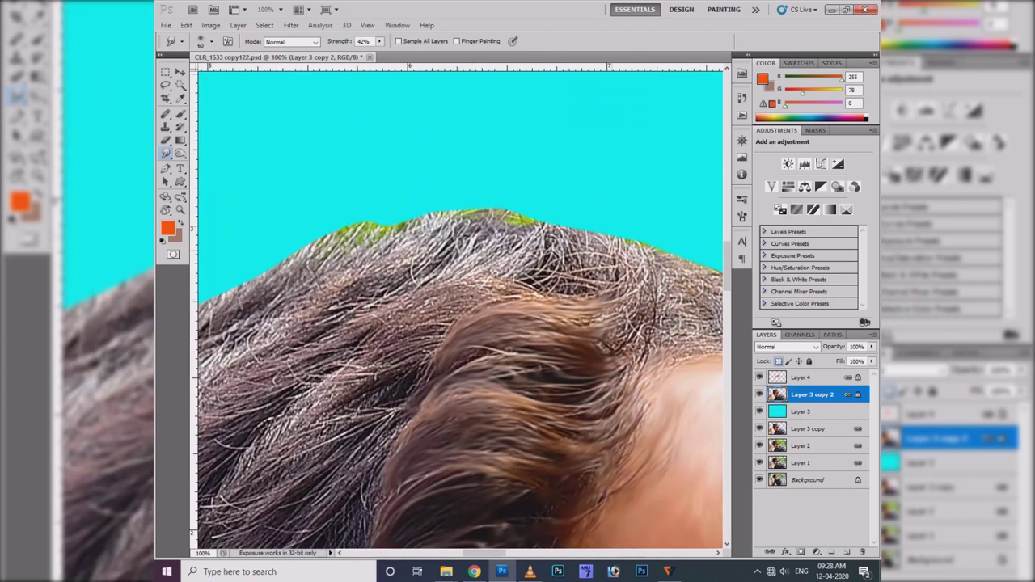
- Drag brown strands up along the hairline to cover the grey hair
{"action": "mouse_move", "coordinate": [586, 315]}
{"action": "left_mouse_down"}
{"action": "mouse_move", "coordinate": [562, 246]}
{"action": "mouse_move", "coordinate": [509, 226]}
{"action": "mouse_move", "coordinate": [429, 220]}
{"action": "mouse_move", "coordinate": [332, 243]}
{"action": "mouse_move", "coordinate": [380, 233]}
{"action": "mouse_move", "coordinate": [420, 275]}
{"action": "mouse_move", "coordinate": [363, 242]}
{"action": "left_mouse_up"}
{"action": "left_click_drag", "start_coordinate": [498, 320], "coordinate": [368, 259]}
{"action": "left_click_drag", "start_coordinate": [562, 344], "coordinate": [428, 267]}
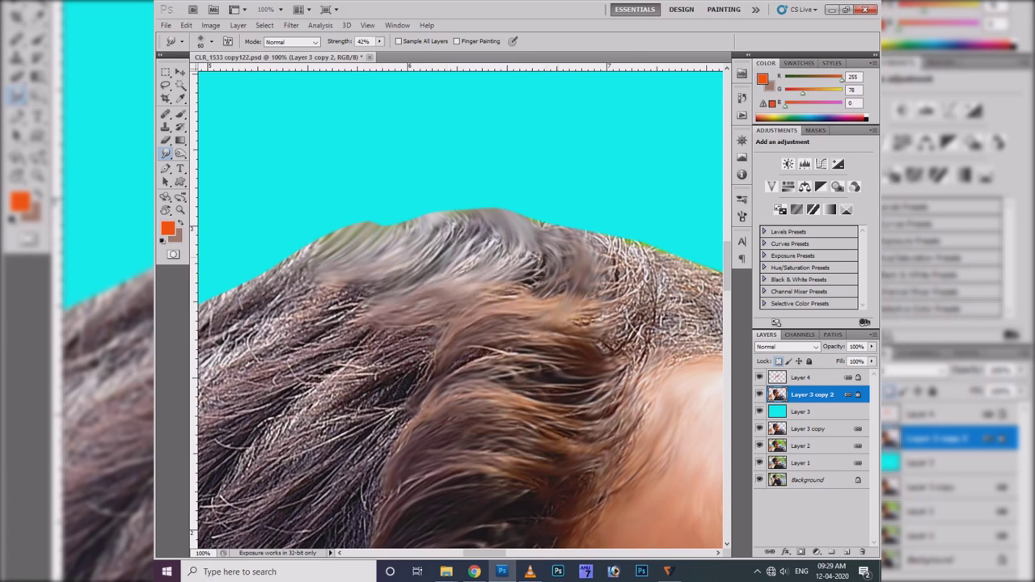
{"action": "left_click_drag", "start_coordinate": [440, 328], "coordinate": [348, 417]}
{"action": "left_click_drag", "start_coordinate": [380, 347], "coordinate": [271, 436]}
{"action": "left_click_drag", "start_coordinate": [380, 292], "coordinate": [235, 404]}
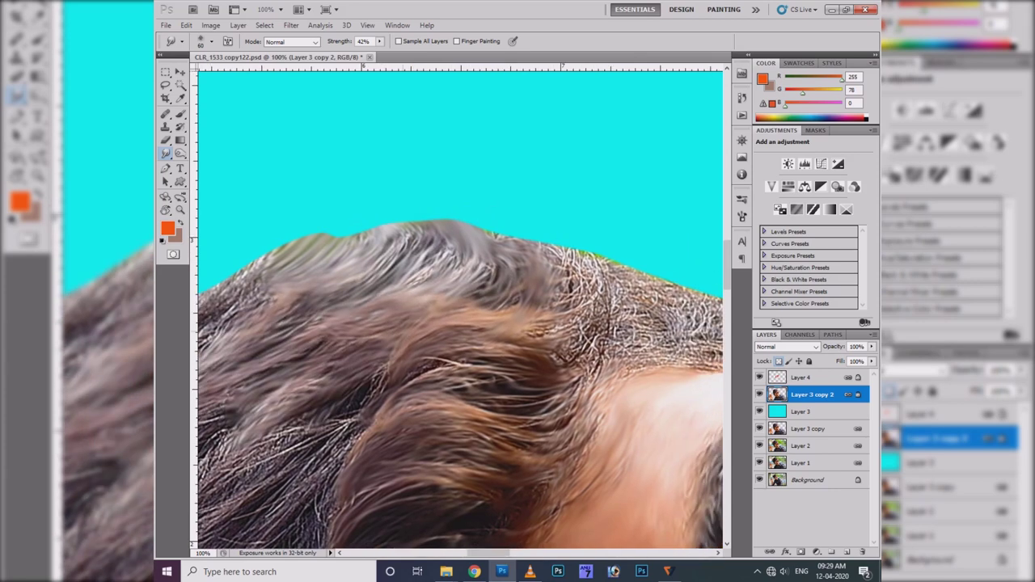
{"action": "scroll", "coordinate": [457, 307], "scroll_direction": "right", "scroll_amount": 3}
{"action": "mouse_move", "coordinate": [517, 243]}
{"action": "left_mouse_down"}
{"action": "mouse_move", "coordinate": [477, 339]}
{"action": "mouse_move", "coordinate": [537, 255]}
{"action": "mouse_move", "coordinate": [558, 252]}
{"action": "left_mouse_up"}
{"action": "left_click_drag", "start_coordinate": [485, 364], "coordinate": [558, 283]}
- Toggle the transparency lock and smudge brown over the grey patch beside the glasses
{"action": "key", "text": "slash"}
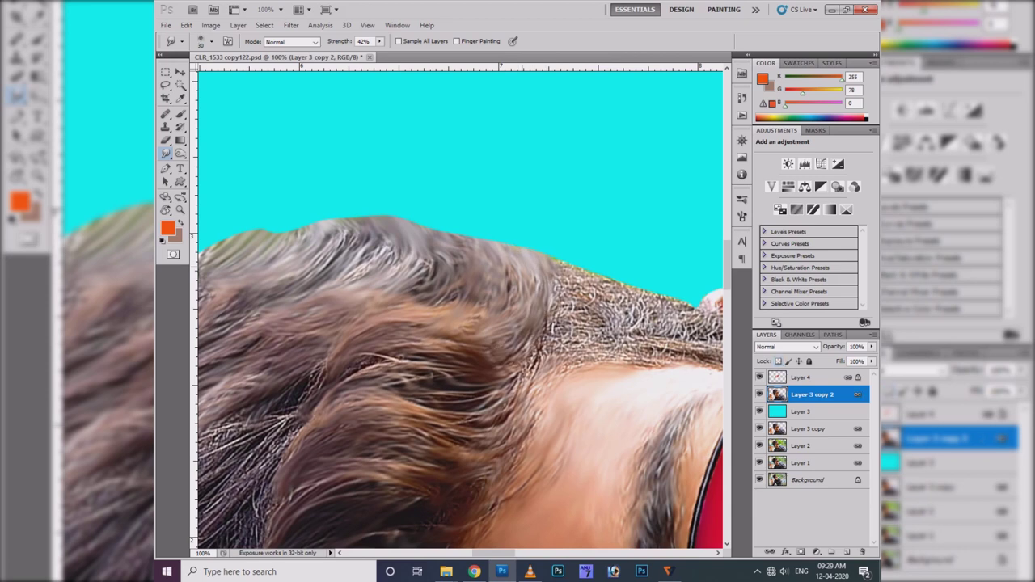
{"action": "mouse_move", "coordinate": [518, 388]}
{"action": "left_mouse_down"}
{"action": "mouse_move", "coordinate": [557, 283]}
{"action": "mouse_move", "coordinate": [639, 304]}
{"action": "mouse_move", "coordinate": [680, 301]}
{"action": "mouse_move", "coordinate": [562, 287]}
{"action": "left_mouse_up"}
{"action": "mouse_move", "coordinate": [624, 309]}
{"action": "left_mouse_down"}
{"action": "mouse_move", "coordinate": [563, 338]}
{"action": "mouse_move", "coordinate": [501, 315]}
{"action": "left_mouse_up"}
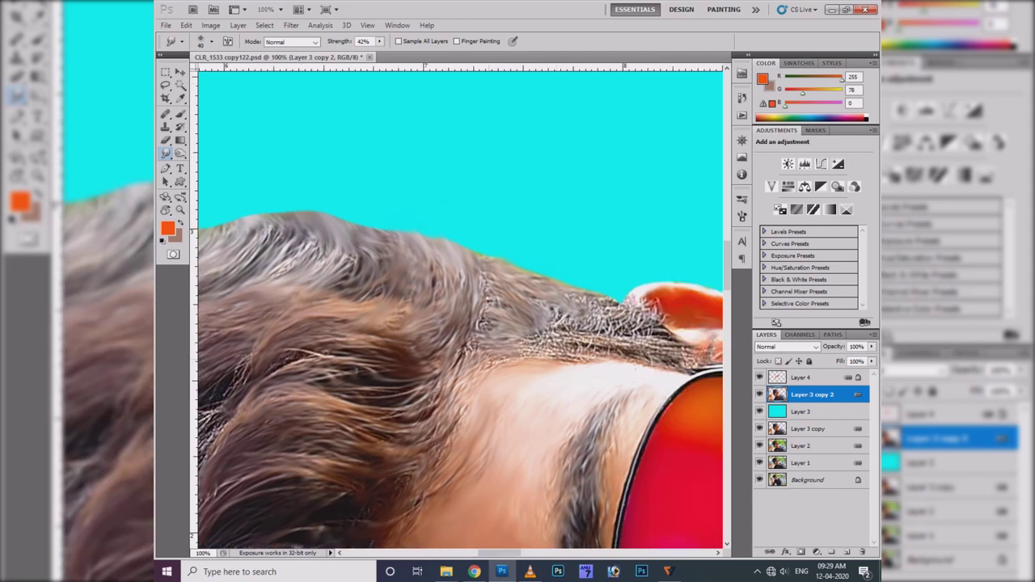
{"action": "mouse_move", "coordinate": [507, 356]}
{"action": "left_mouse_down"}
{"action": "mouse_move", "coordinate": [602, 343]}
{"action": "mouse_move", "coordinate": [477, 300]}
{"action": "mouse_move", "coordinate": [485, 347]}
{"action": "mouse_move", "coordinate": [646, 307]}
{"action": "mouse_move", "coordinate": [671, 343]}
{"action": "left_mouse_up"}
{"action": "left_click_drag", "start_coordinate": [591, 348], "coordinate": [659, 360]}
- Smudge the hair next to the glasses frame with a 50 px brush preset
{"action": "right_click", "coordinate": [566, 356]}
{"action": "scroll", "coordinate": [619, 396], "scroll_direction": "down", "scroll_amount": 3}
{"action": "scroll", "coordinate": [618, 396], "scroll_direction": "down", "scroll_amount": 3}
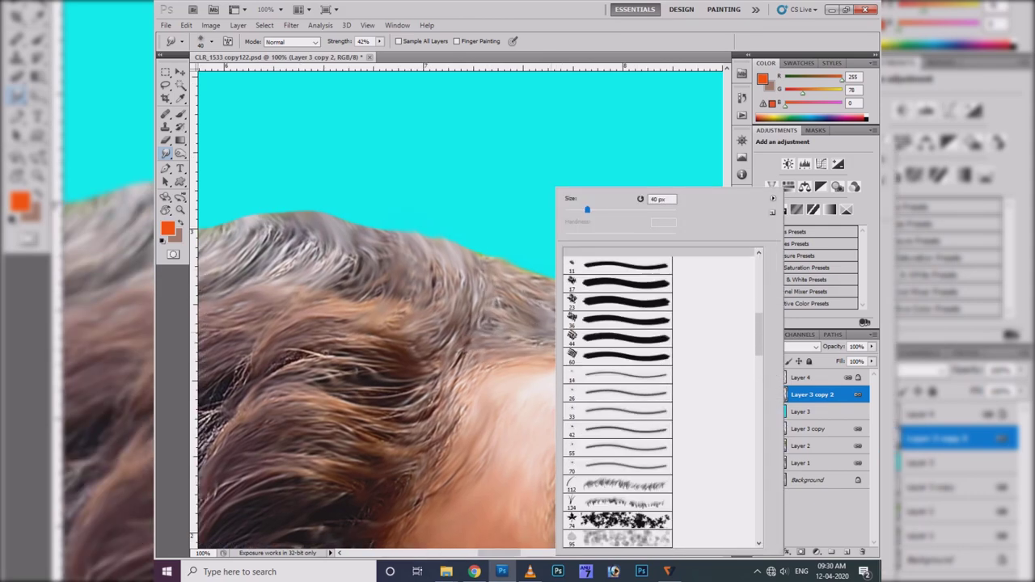
{"action": "scroll", "coordinate": [618, 397], "scroll_direction": "up", "scroll_amount": 6}
{"action": "key", "text": "Escape"}
{"action": "right_click", "coordinate": [563, 325]}
{"action": "scroll", "coordinate": [619, 396], "scroll_direction": "down", "scroll_amount": 3}
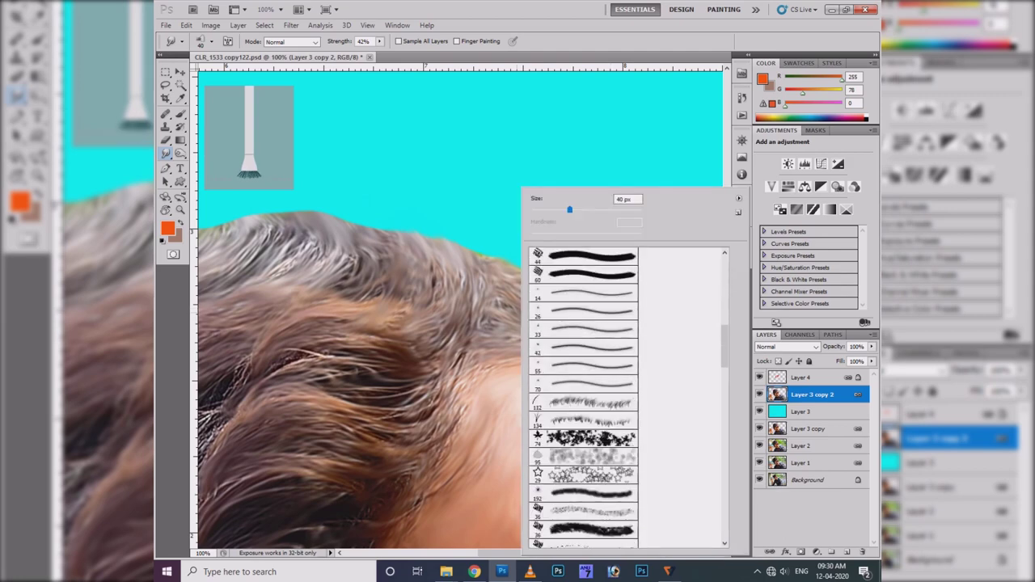
{"action": "scroll", "coordinate": [619, 396], "scroll_direction": "down", "scroll_amount": 3}
{"action": "double_click", "coordinate": [618, 404]}
{"action": "left_click_drag", "start_coordinate": [675, 353], "coordinate": [712, 364]}
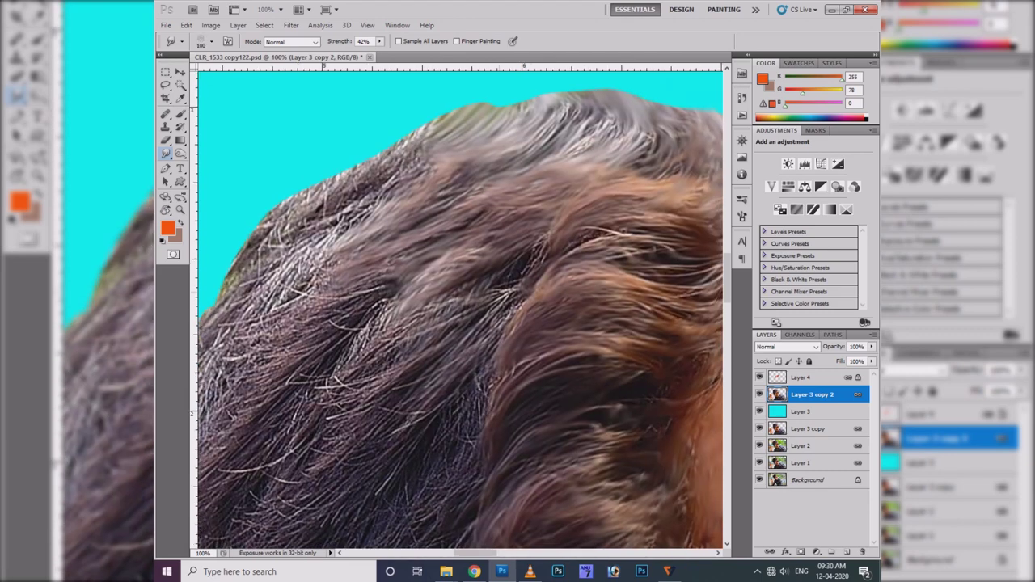
{"action": "key", "text": "bracketleft"}
{"action": "key", "text": "bracketleft"}
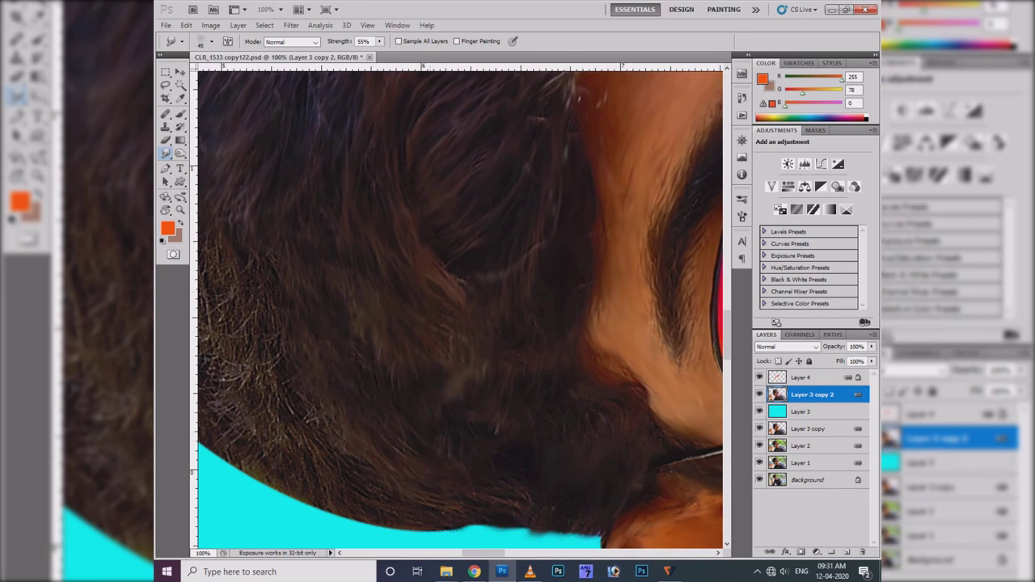
{"action": "scroll", "coordinate": [459, 307], "scroll_direction": "down", "scroll_amount": 2}
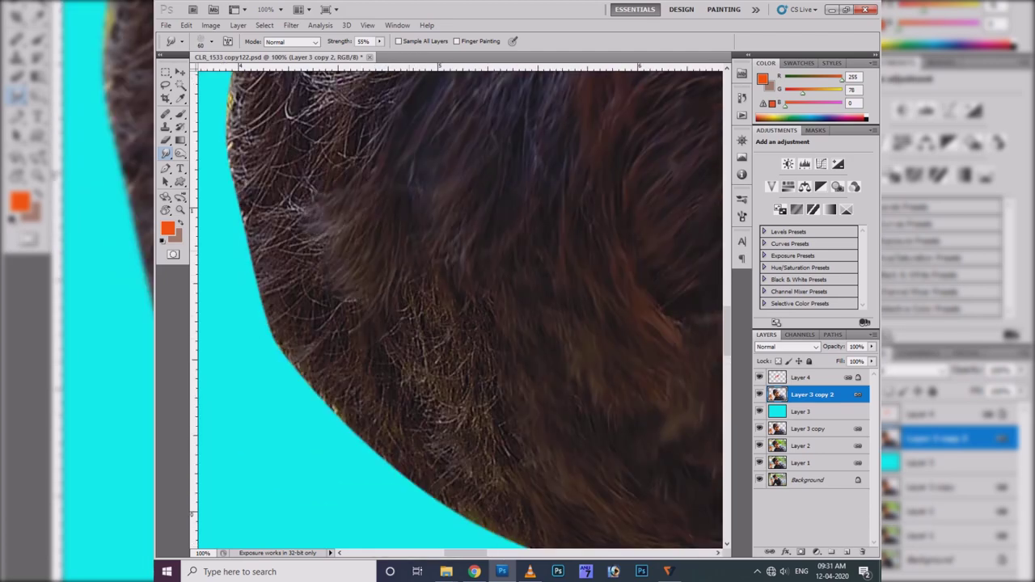
{"action": "key", "text": "ctrl+minus"}
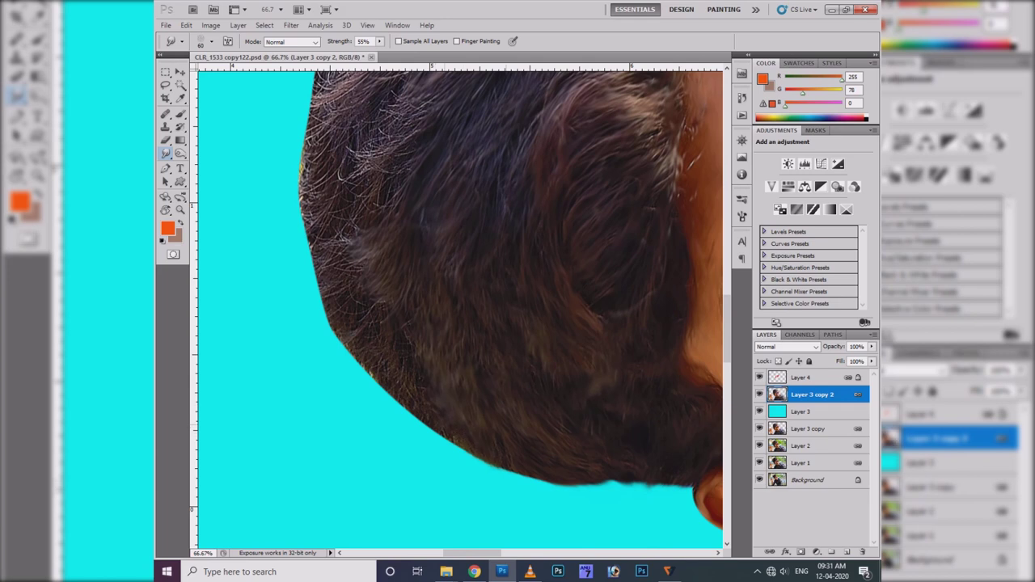
{"action": "type", "text": "75"}
- Burn the lower and lower-left hair edge at 75% strength
{"action": "left_click_drag", "start_coordinate": [495, 470], "coordinate": [695, 493]}
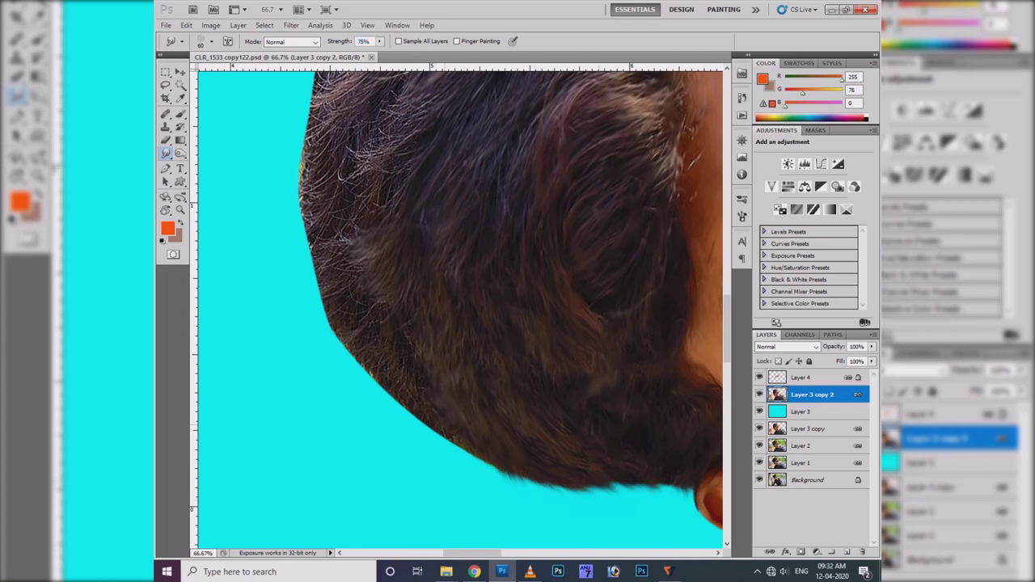
{"action": "mouse_move", "coordinate": [449, 441]}
{"action": "left_mouse_down"}
{"action": "mouse_move", "coordinate": [494, 469]}
{"action": "mouse_move", "coordinate": [374, 381]}
{"action": "mouse_move", "coordinate": [344, 327]}
{"action": "mouse_move", "coordinate": [372, 307]}
{"action": "left_mouse_up"}
{"action": "scroll", "coordinate": [356, 340], "scroll_direction": "up", "scroll_amount": 2}
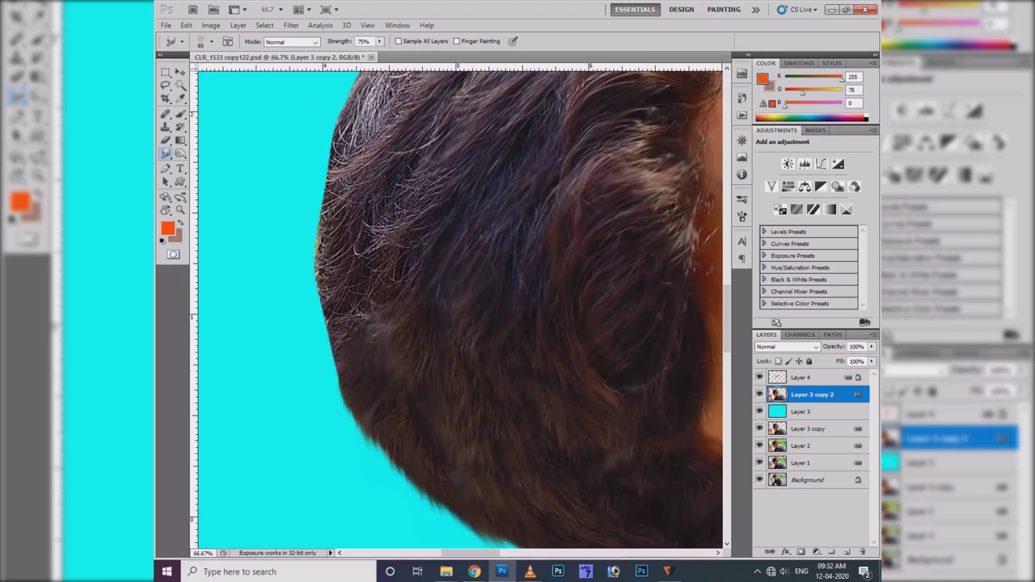
{"action": "scroll", "coordinate": [356, 339], "scroll_direction": "up", "scroll_amount": 2}
{"action": "scroll", "coordinate": [421, 227], "scroll_direction": "up", "scroll_amount": 1}
{"action": "left_click_drag", "start_coordinate": [404, 243], "coordinate": [310, 380]}
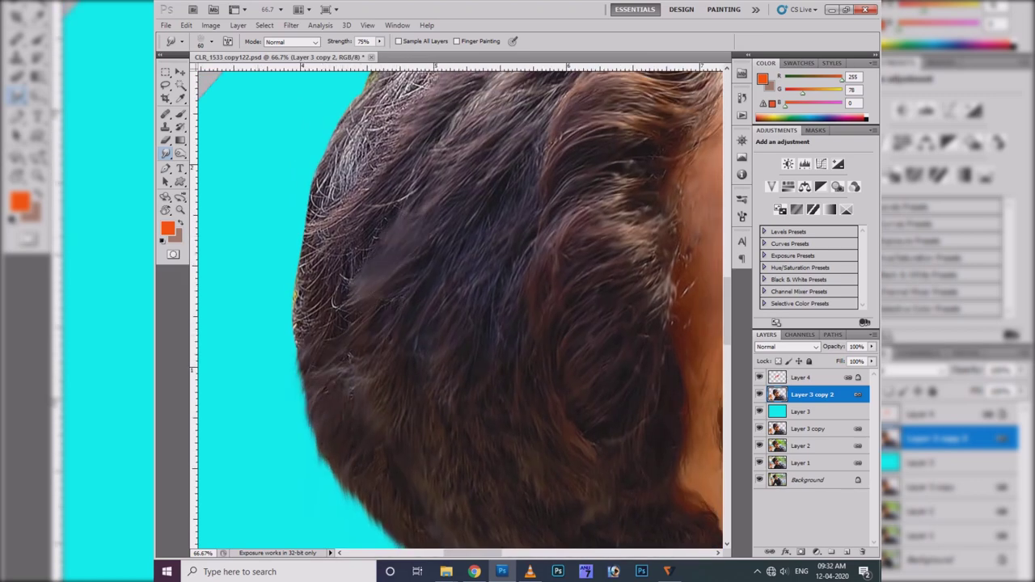
{"action": "scroll", "coordinate": [310, 372], "scroll_direction": "up", "scroll_amount": 3}
- Smudge away the whitish-grey stray strands along the left hair outline
{"action": "mouse_move", "coordinate": [449, 166]}
{"action": "left_mouse_down"}
{"action": "mouse_move", "coordinate": [500, 130]}
{"action": "mouse_move", "coordinate": [388, 206]}
{"action": "mouse_move", "coordinate": [517, 128]}
{"action": "left_mouse_up"}
{"action": "left_click_drag", "start_coordinate": [429, 202], "coordinate": [356, 267]}
{"action": "left_click_drag", "start_coordinate": [428, 227], "coordinate": [324, 315]}
{"action": "mouse_move", "coordinate": [372, 259]}
{"action": "left_mouse_down"}
{"action": "mouse_move", "coordinate": [332, 291]}
{"action": "mouse_move", "coordinate": [315, 380]}
{"action": "left_mouse_up"}
{"action": "scroll", "coordinate": [453, 307], "scroll_direction": "down", "scroll_amount": 1}
{"action": "mouse_move", "coordinate": [396, 279]}
{"action": "left_mouse_down"}
{"action": "mouse_move", "coordinate": [347, 344]}
{"action": "mouse_move", "coordinate": [356, 372]}
{"action": "mouse_move", "coordinate": [295, 404]}
{"action": "left_mouse_up"}
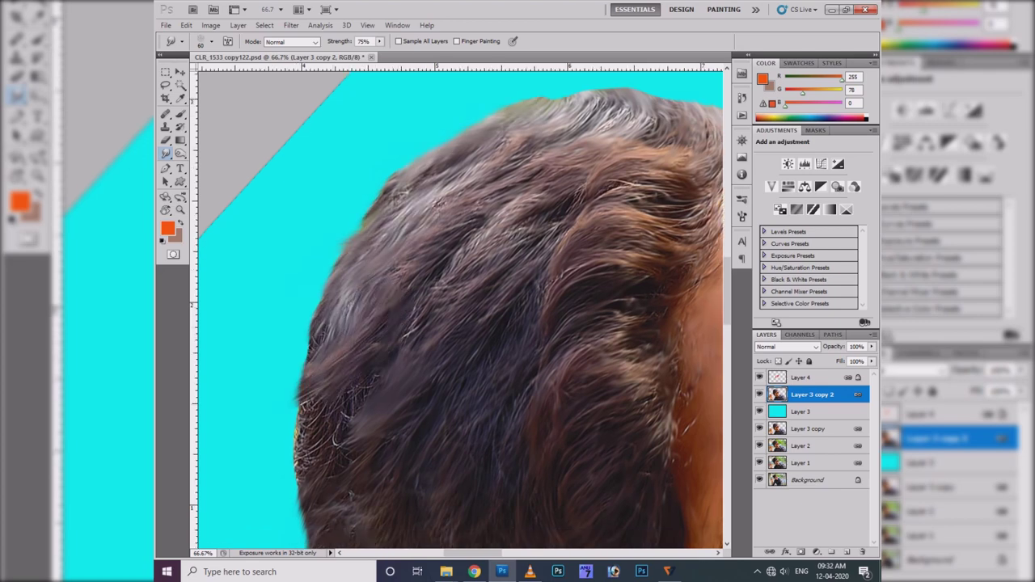
{"action": "left_click_drag", "start_coordinate": [331, 312], "coordinate": [300, 367]}
{"action": "scroll", "coordinate": [453, 308], "scroll_direction": "down", "scroll_amount": 3}
{"action": "scroll", "coordinate": [453, 307], "scroll_direction": "down", "scroll_amount": 2}
{"action": "left_click_drag", "start_coordinate": [393, 267], "coordinate": [333, 373]}
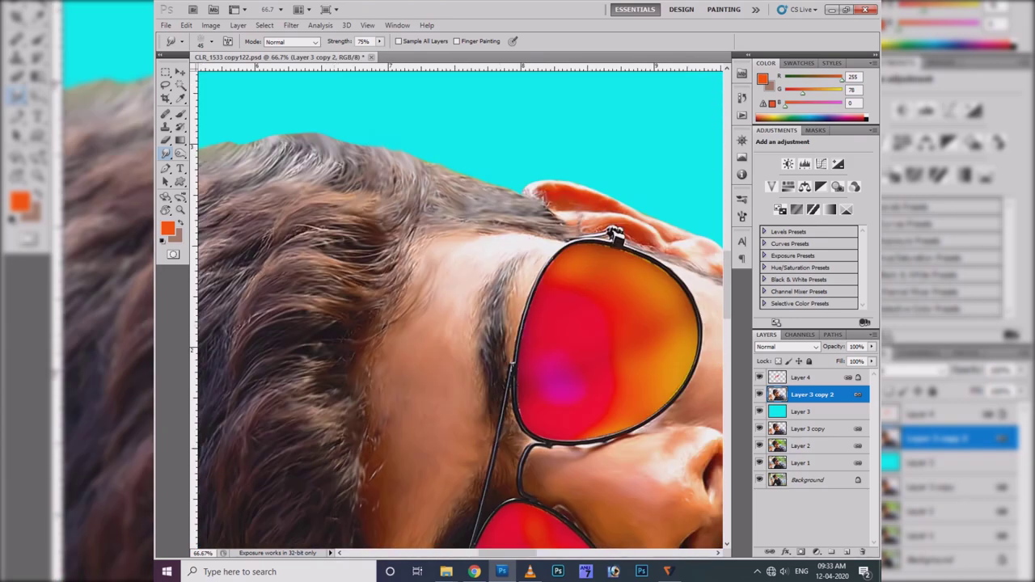
{"action": "left_click_drag", "start_coordinate": [404, 281], "coordinate": [378, 308]}
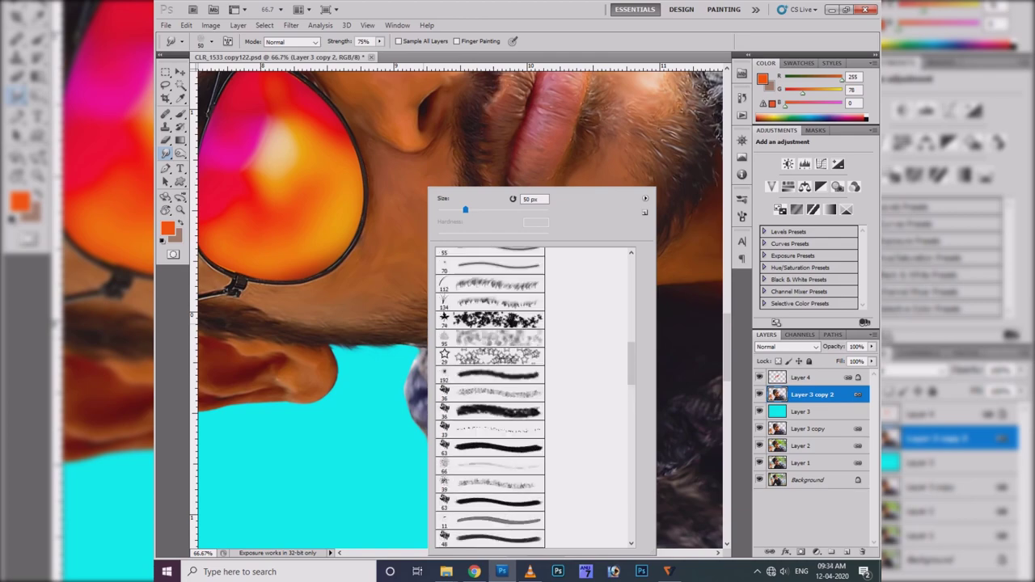
- Select the Mixer Brush and rotate the view so the face is upright
{"action": "left_click", "coordinate": [233, 144]}
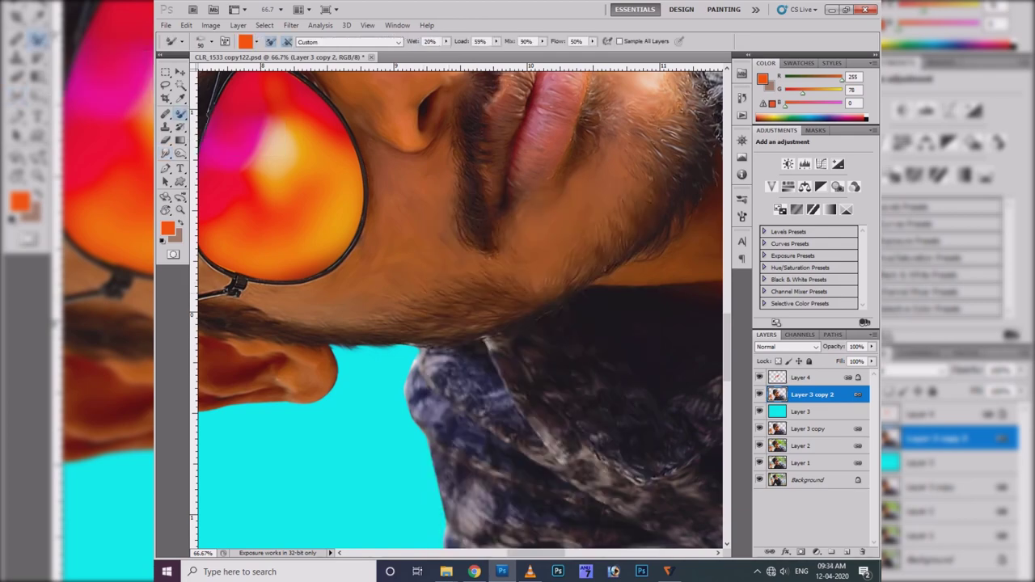
{"action": "key", "text": "r"}
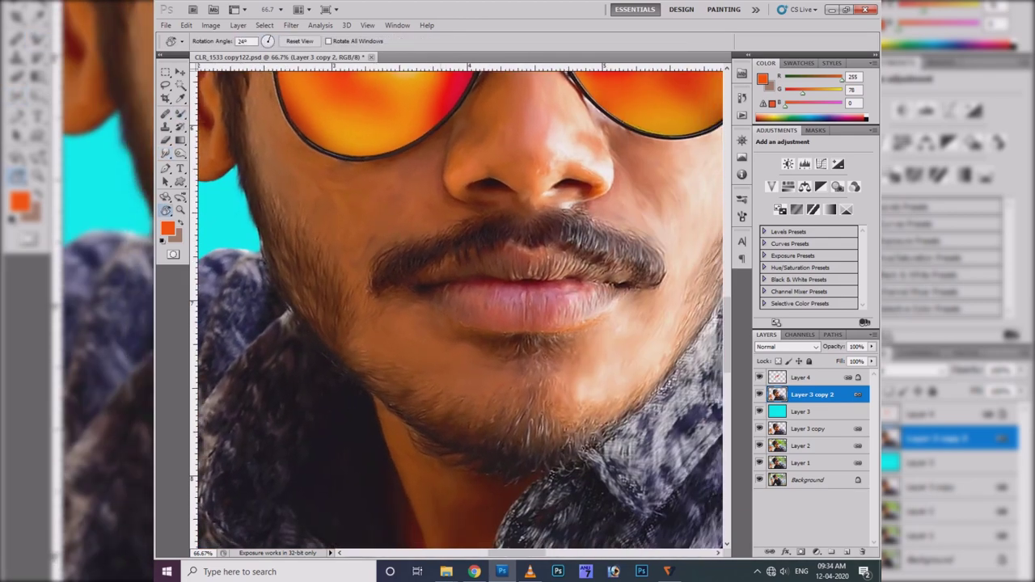
{"action": "left_click_drag", "start_coordinate": [550, 202], "coordinate": [497, 271]}
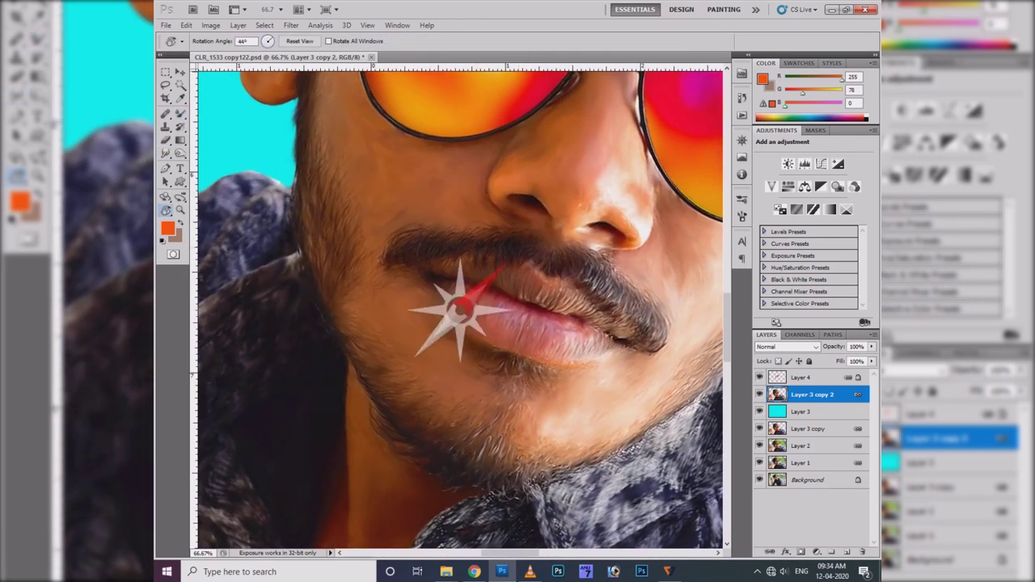
{"action": "key", "text": "ctrl+plus"}
{"action": "right_click", "coordinate": [180, 116]}
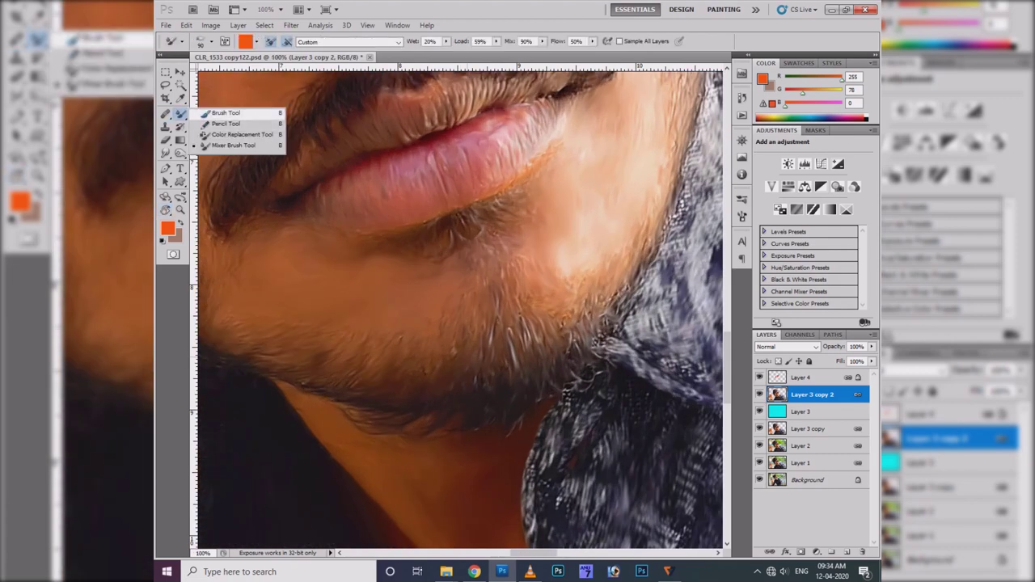
{"action": "key", "text": "Escape"}
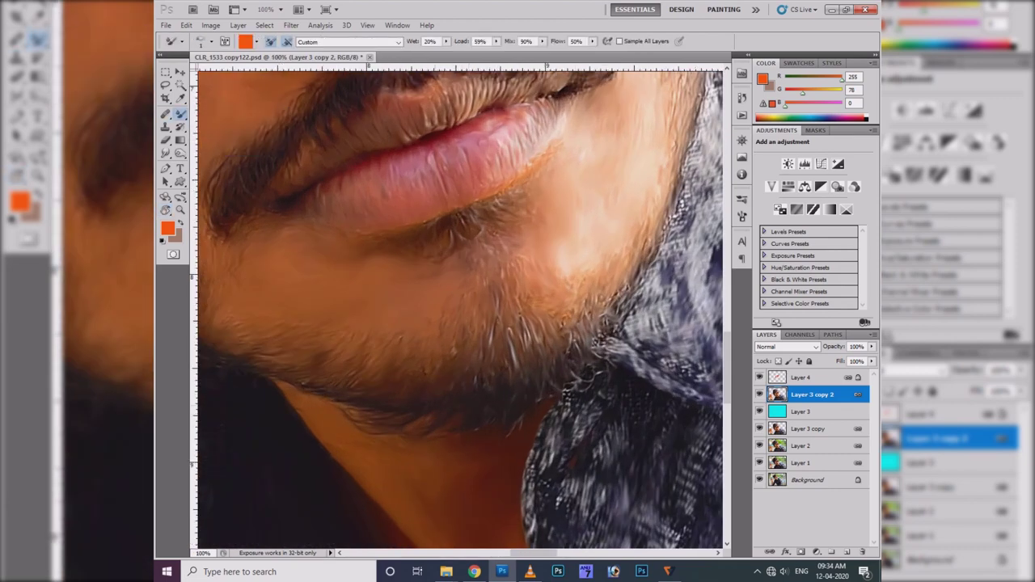
{"action": "key", "text": "x"}
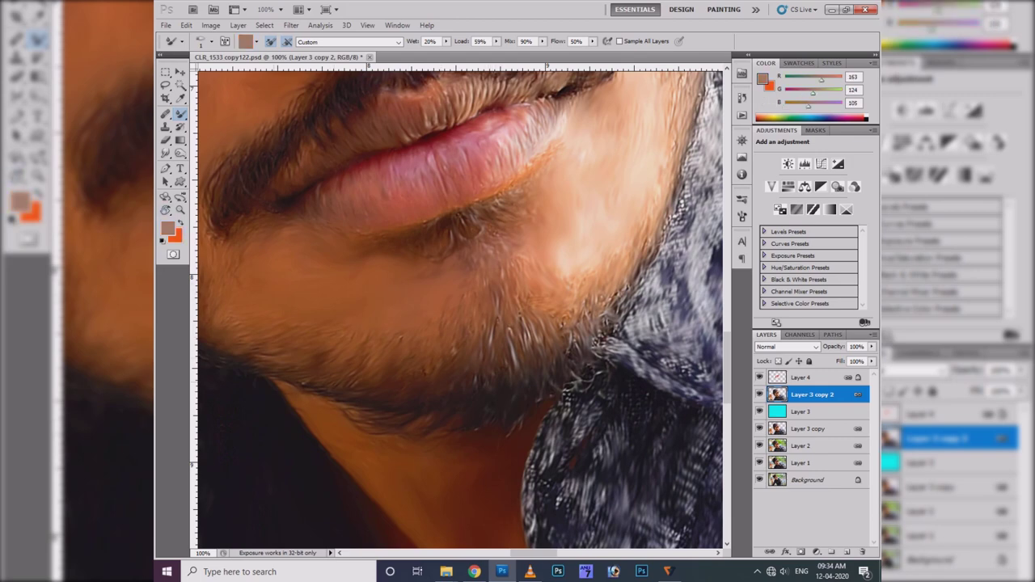
{"action": "left_click_drag", "start_coordinate": [546, 275], "coordinate": [463, 293]}
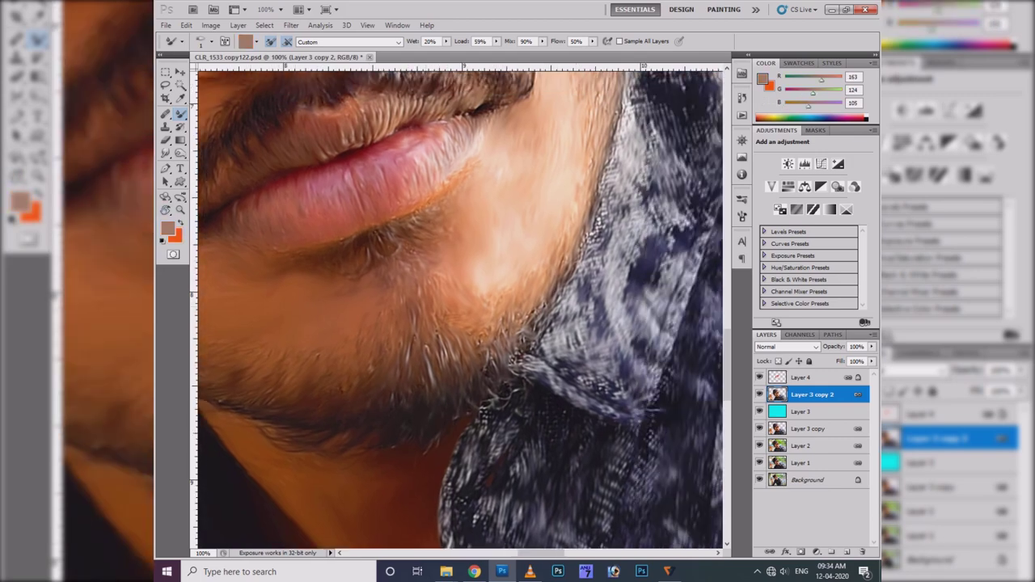
- Set the foreground colour to dark brown
{"action": "left_click", "coordinate": [167, 229]}
{"action": "left_click", "coordinate": [483, 511]}
{"action": "left_click", "coordinate": [636, 384]}
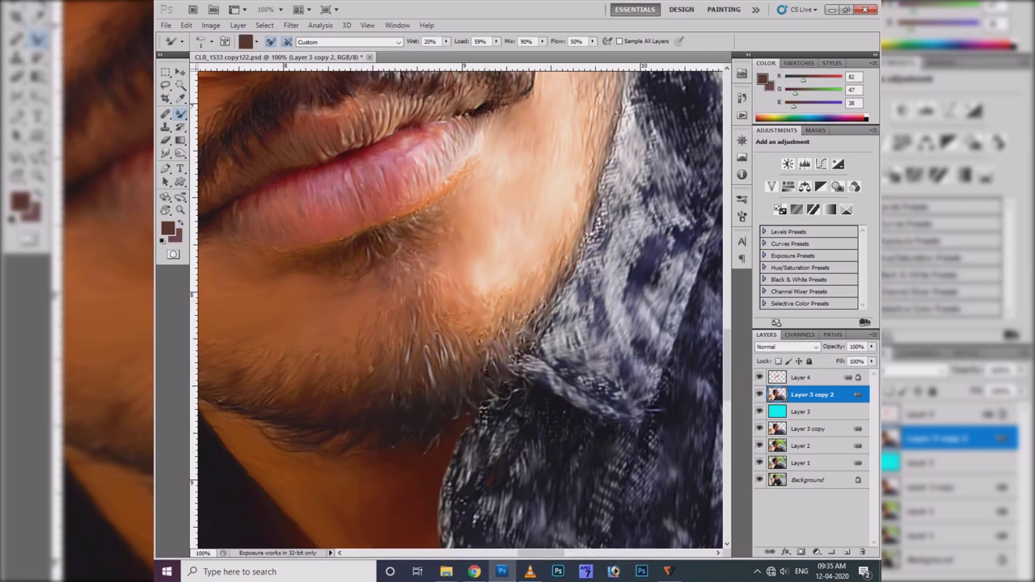
{"action": "left_click_drag", "start_coordinate": [464, 295], "coordinate": [457, 394]}
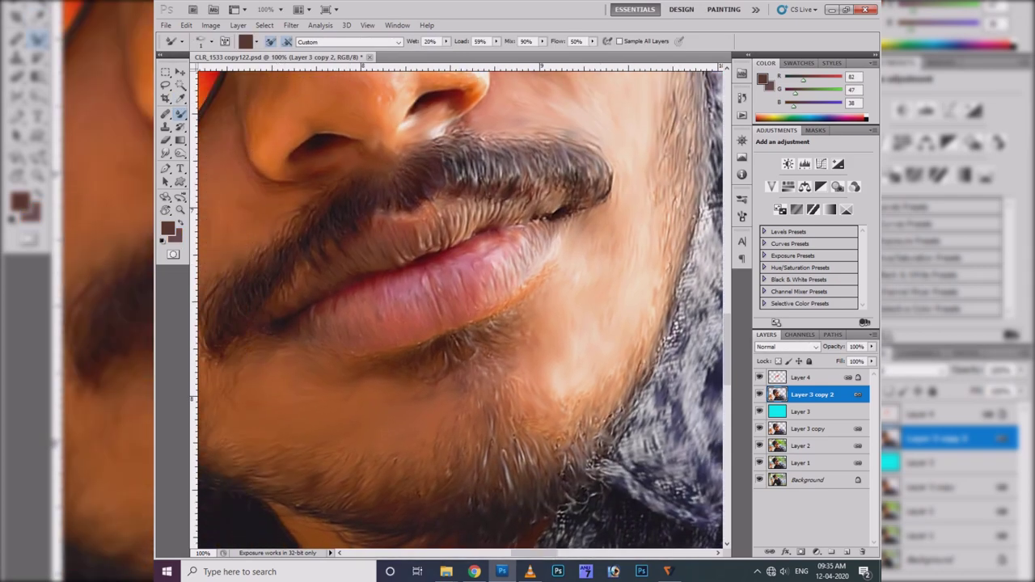
- Set the Mixer Brush to Mix 45%, Load 16% and Flow 25%
{"action": "left_click", "coordinate": [257, 41]}
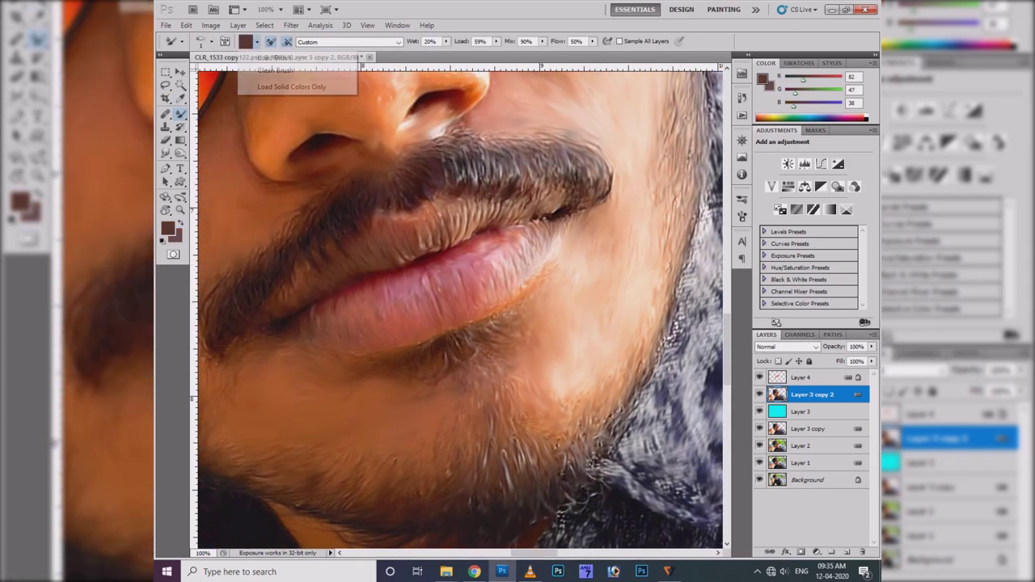
{"action": "key", "text": "Escape"}
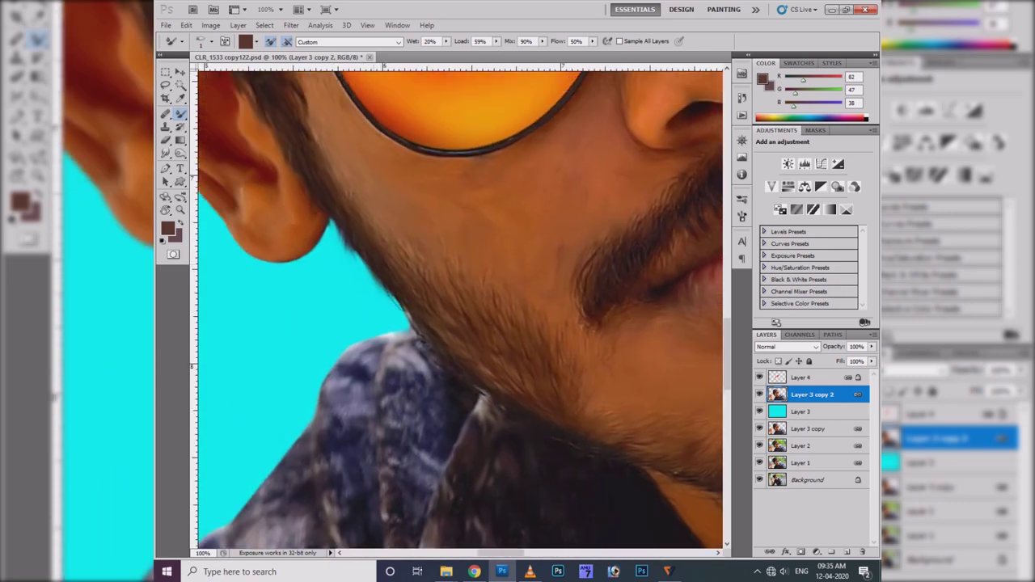
{"action": "left_click", "coordinate": [542, 40]}
{"action": "left_click_drag", "start_coordinate": [543, 53], "coordinate": [469, 52]}
{"action": "left_click", "coordinate": [491, 41]}
{"action": "left_click", "coordinate": [592, 40]}
{"action": "left_click_drag", "start_coordinate": [593, 52], "coordinate": [579, 53]}
{"action": "key", "text": "ctrl+minus"}
{"action": "scroll", "coordinate": [460, 308], "scroll_direction": "up", "scroll_amount": 5}
- Create new Layer 5 and set the brush colour to bright red
{"action": "key", "text": "ctrl+shift+n"}
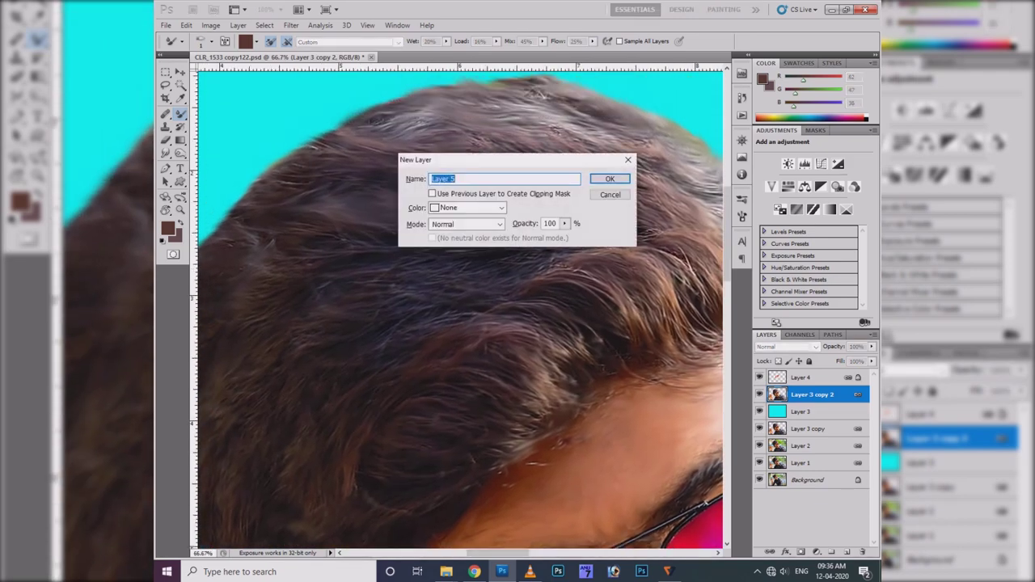
{"action": "key", "text": "Return"}
{"action": "key", "text": "shift+b"}
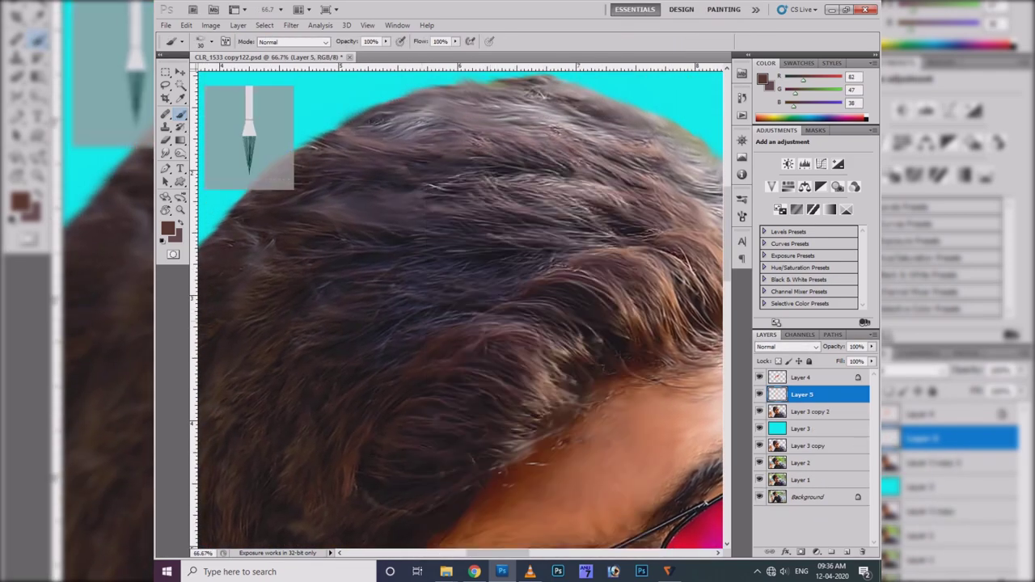
{"action": "scroll", "coordinate": [459, 307], "scroll_direction": "down", "scroll_amount": 3}
{"action": "left_click", "coordinate": [168, 229]}
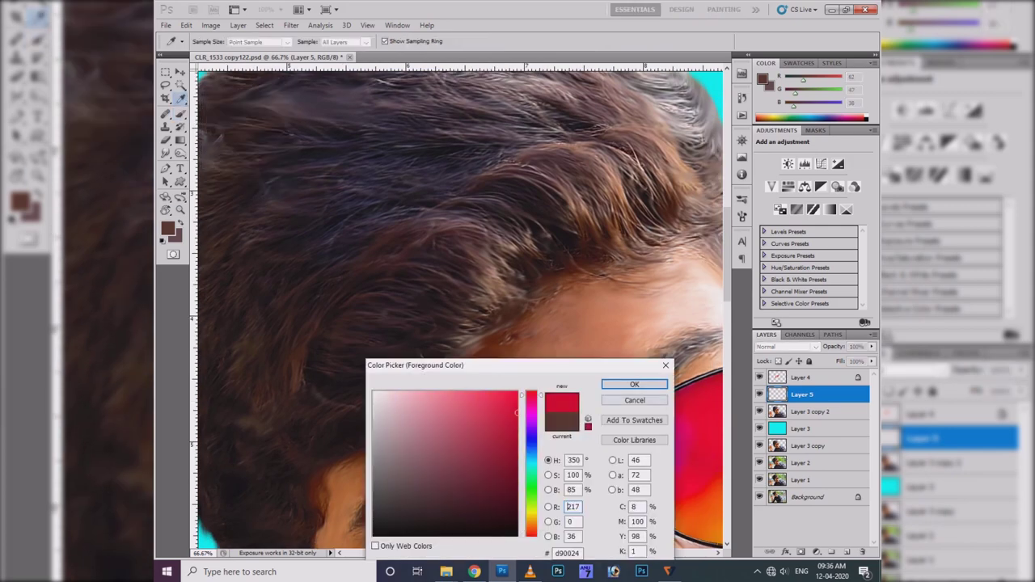
{"action": "left_click", "coordinate": [521, 394]}
{"action": "left_click", "coordinate": [625, 383]}
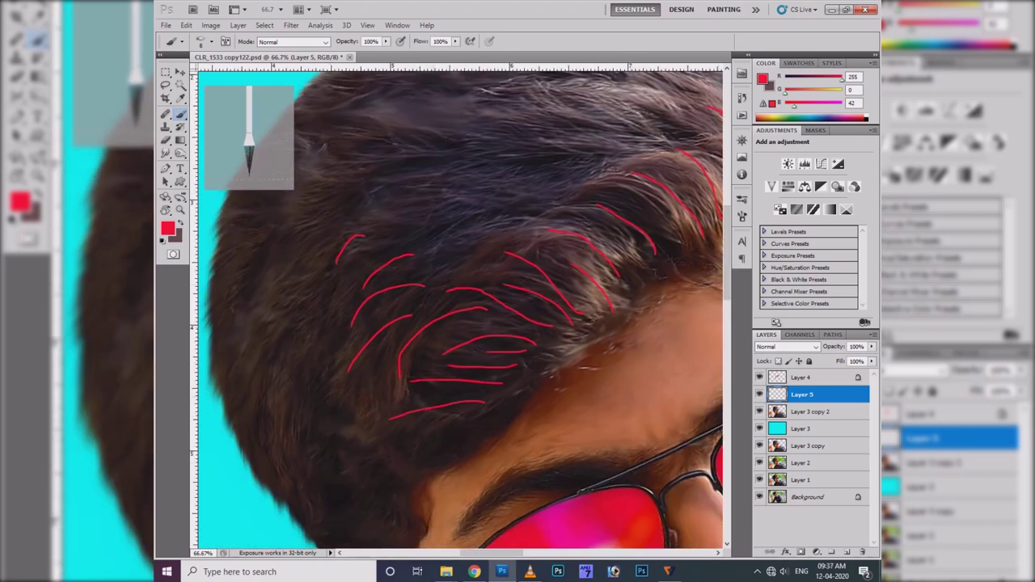
- Gaussian-blur the red strokes, set Layer 5 to Color blending, and duplicate-merge it
{"action": "left_click", "coordinate": [291, 26]}
{"action": "left_click", "coordinate": [439, 138]}
{"action": "left_click", "coordinate": [591, 110]}
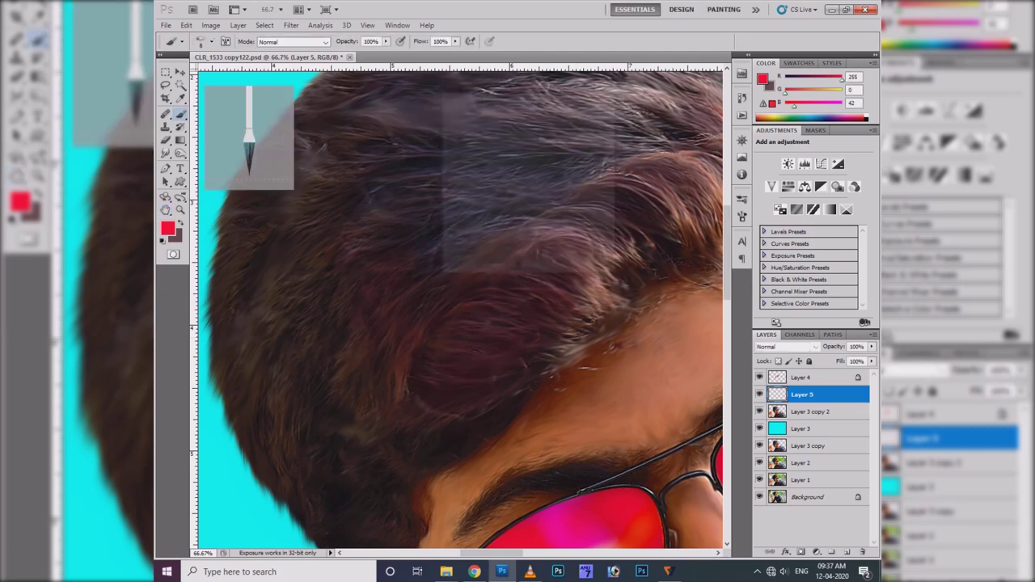
{"action": "left_click", "coordinate": [784, 346]}
{"action": "left_click", "coordinate": [784, 346]}
{"action": "left_click", "coordinate": [784, 346]}
{"action": "left_click", "coordinate": [780, 319]}
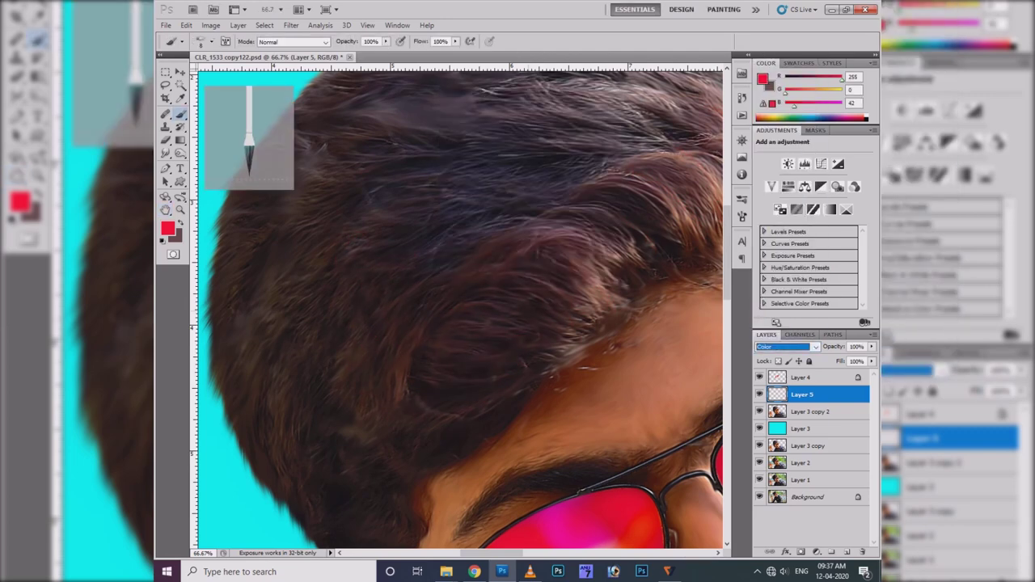
{"action": "key", "text": "ctrl+j"}
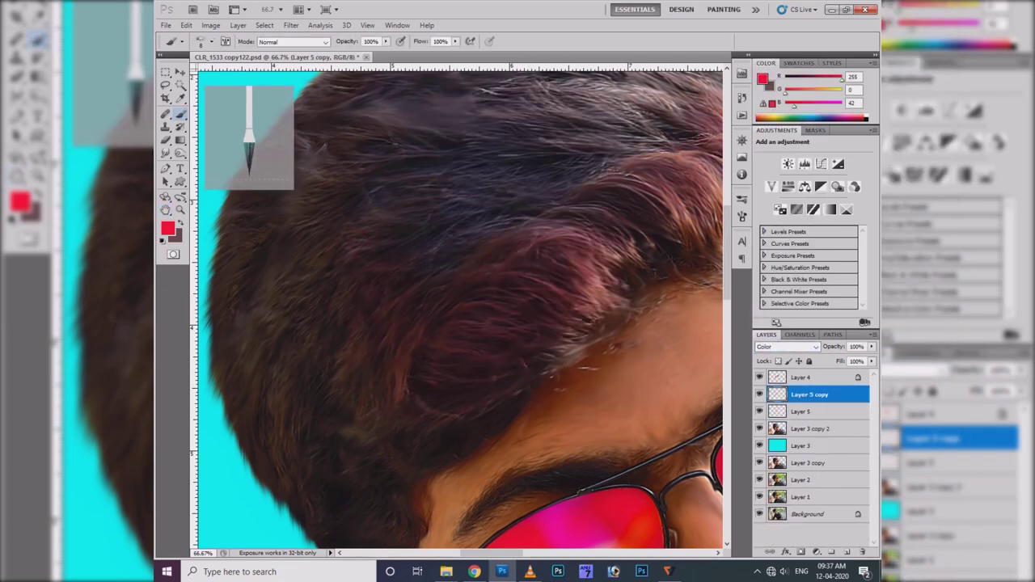
{"action": "key", "text": "ctrl+e"}
{"action": "key", "text": "ctrl+minus"}
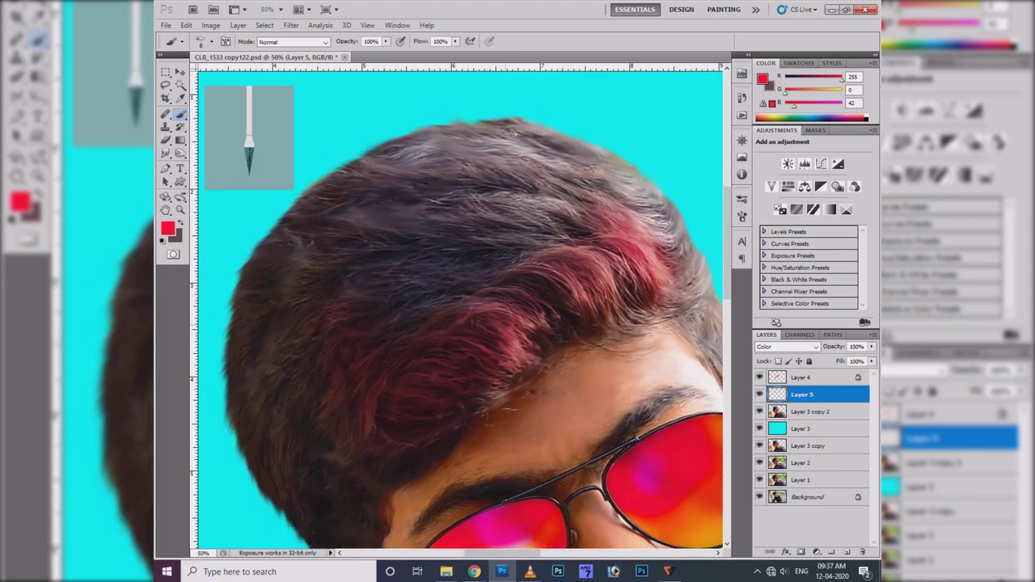
{"action": "left_click_drag", "start_coordinate": [180, 114], "coordinate": [235, 145]}
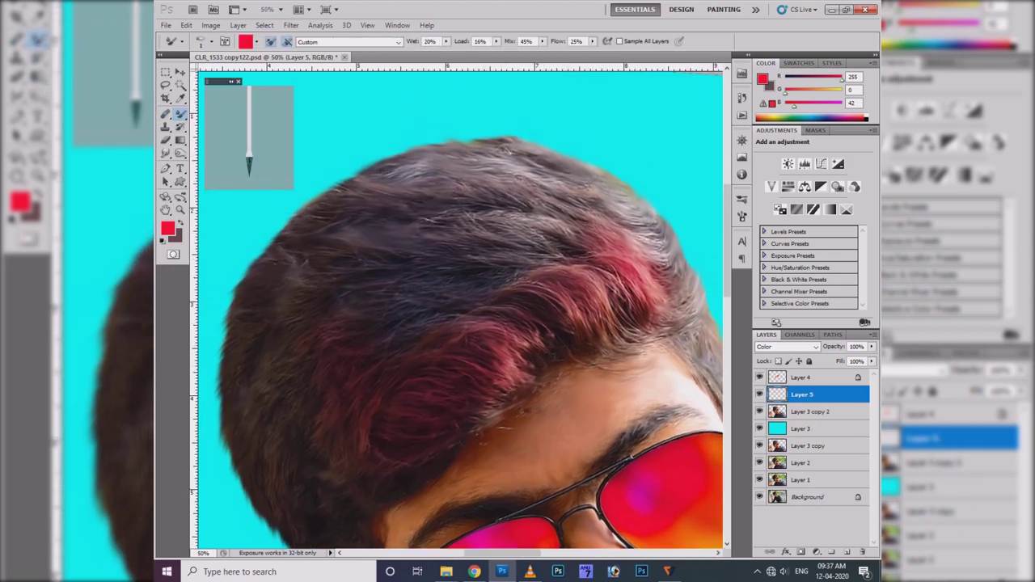
{"action": "key", "text": "ctrl+plus"}
- Set a very dark background colour, a lighter brown paint colour and a thinner brush
{"action": "left_click", "coordinate": [175, 235]}
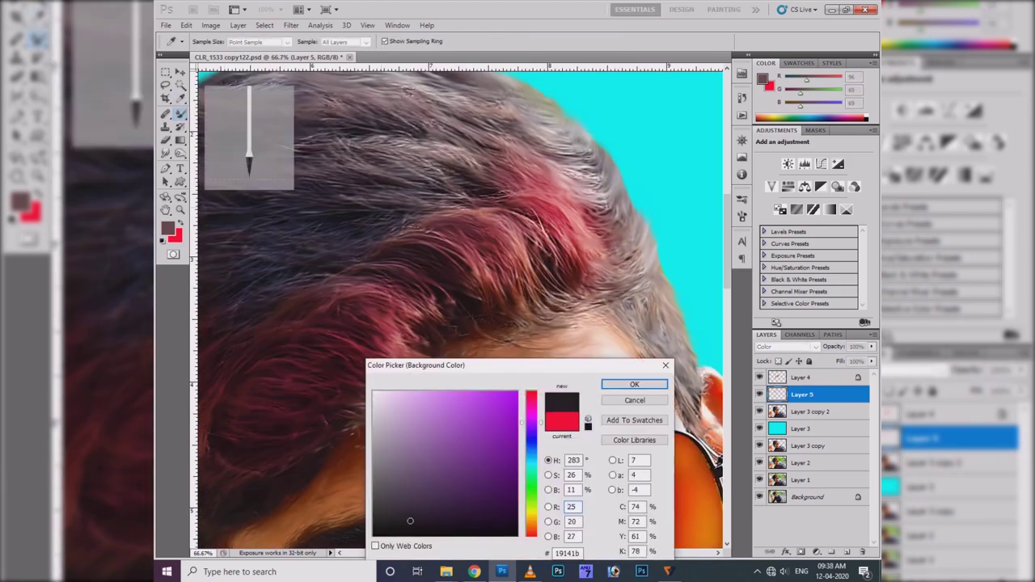
{"action": "left_click", "coordinate": [624, 386]}
{"action": "key", "text": "shift+b"}
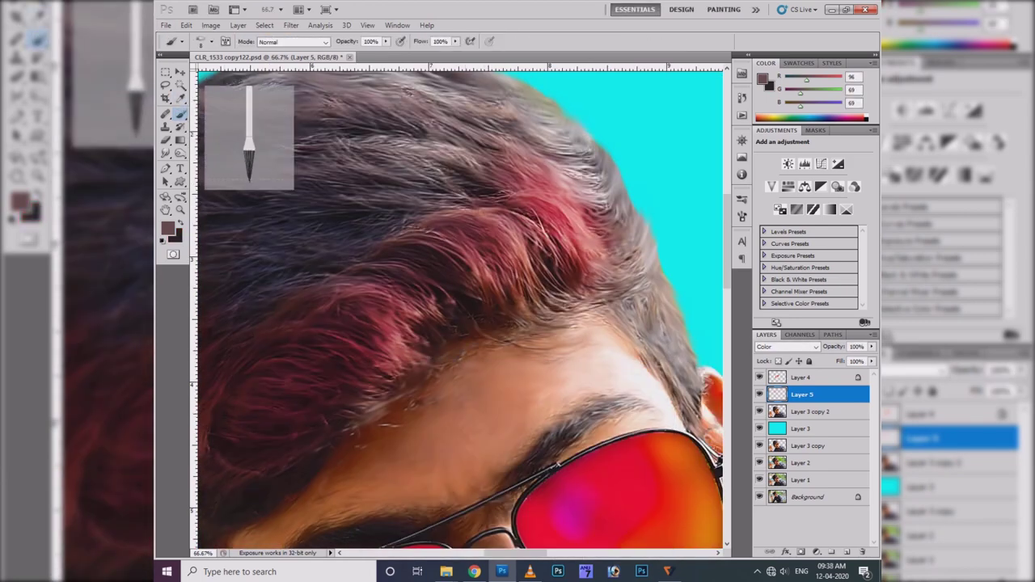
{"action": "key", "text": "ctrl+plus"}
{"action": "left_click", "coordinate": [168, 228]}
{"action": "left_click", "coordinate": [624, 385]}
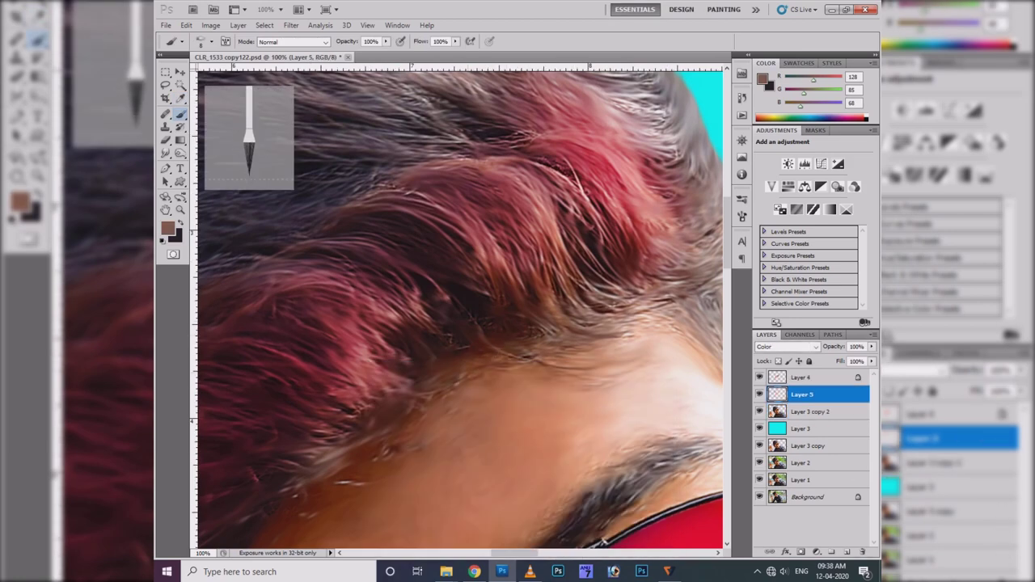
{"action": "key", "text": "bracketleft"}
{"action": "key", "text": "bracketleft"}
{"action": "key", "text": "bracketleft"}
- Change the paint colour to darker brown and return to the Mixer Brush
{"action": "left_click", "coordinate": [168, 229]}
{"action": "left_click", "coordinate": [620, 383]}
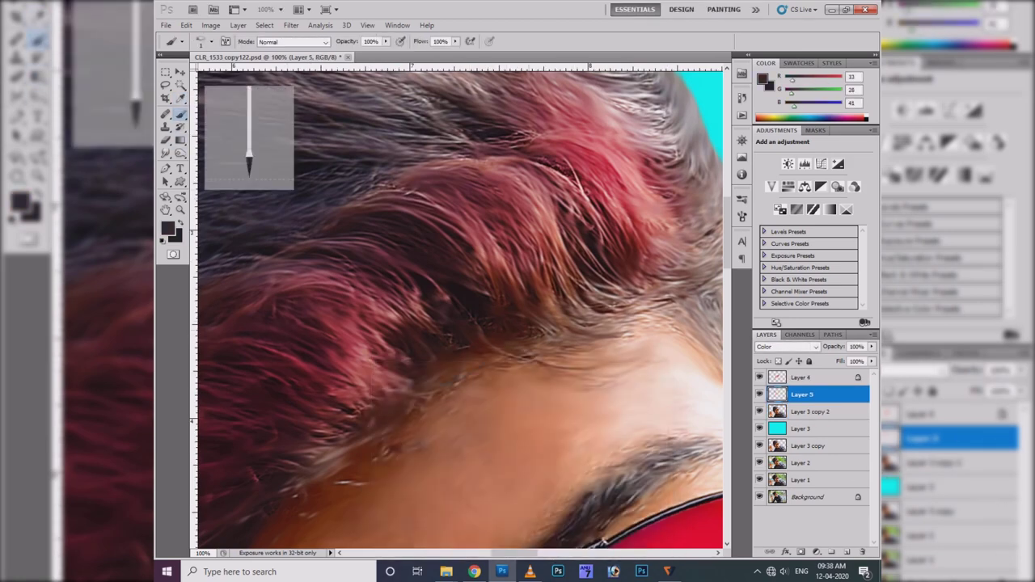
{"action": "left_click", "coordinate": [168, 229]}
{"action": "left_click", "coordinate": [469, 445]}
{"action": "left_click", "coordinate": [620, 384]}
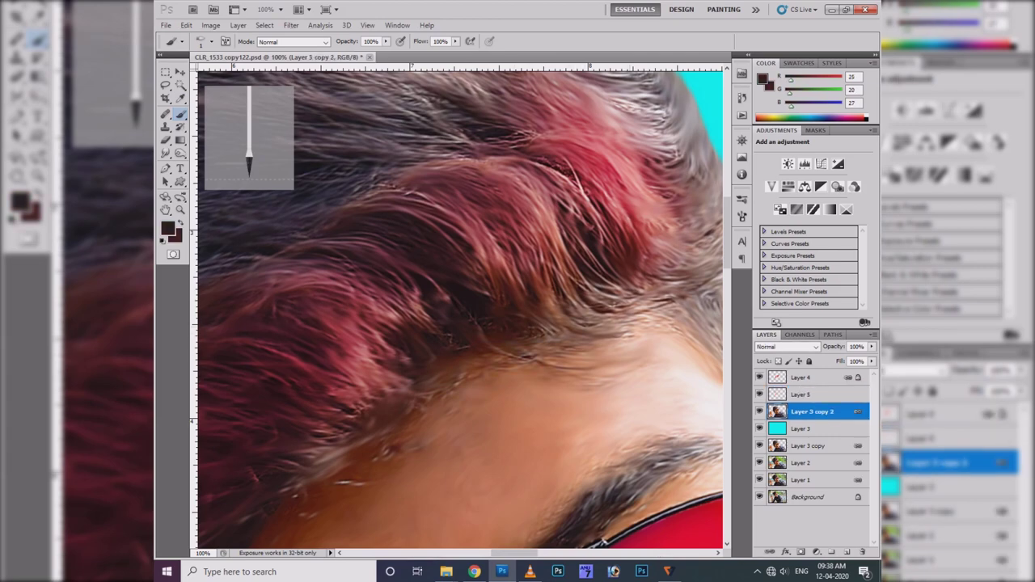
{"action": "key", "text": "i"}
{"action": "left_click", "coordinate": [168, 229]}
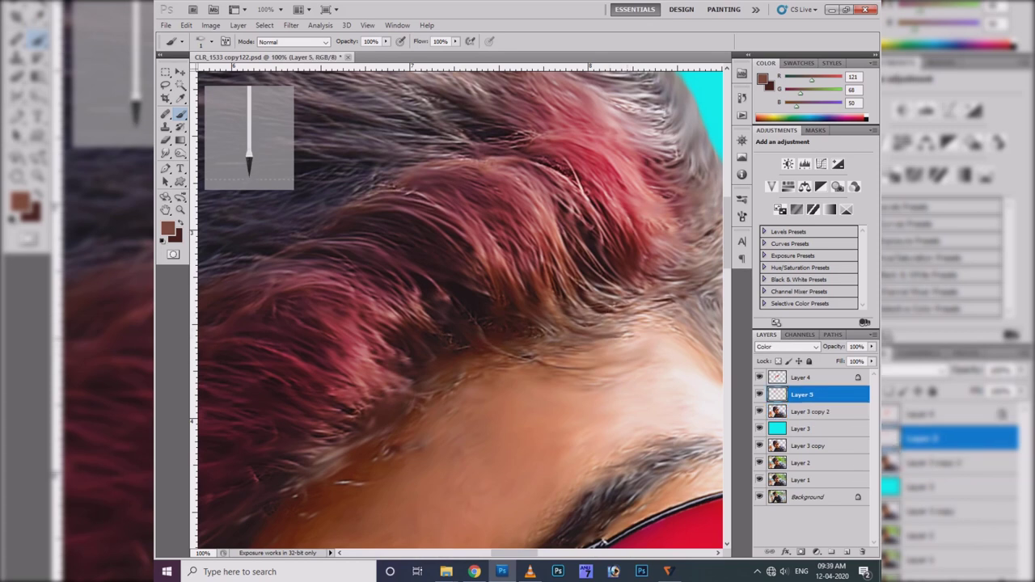
{"action": "key", "text": "shift+b"}
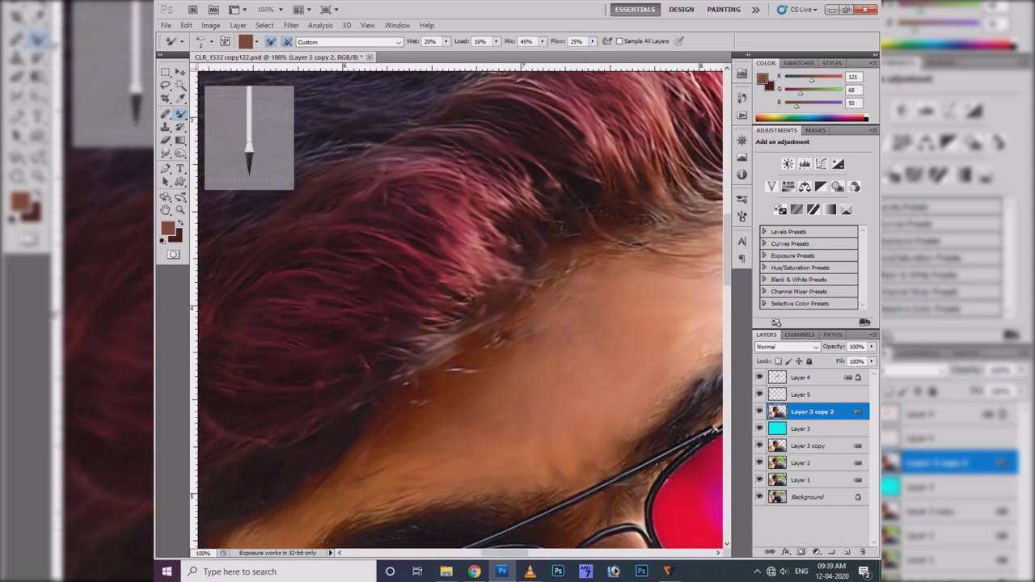
- Fit the whole image on screen and straighten the rotated canvas view
{"action": "mouse_move", "coordinate": [521, 307]}
{"action": "left_mouse_down"}
{"action": "mouse_move", "coordinate": [596, 206]}
{"action": "mouse_move", "coordinate": [633, 133]}
{"action": "left_mouse_up"}
{"action": "key", "text": "ctrl+0"}
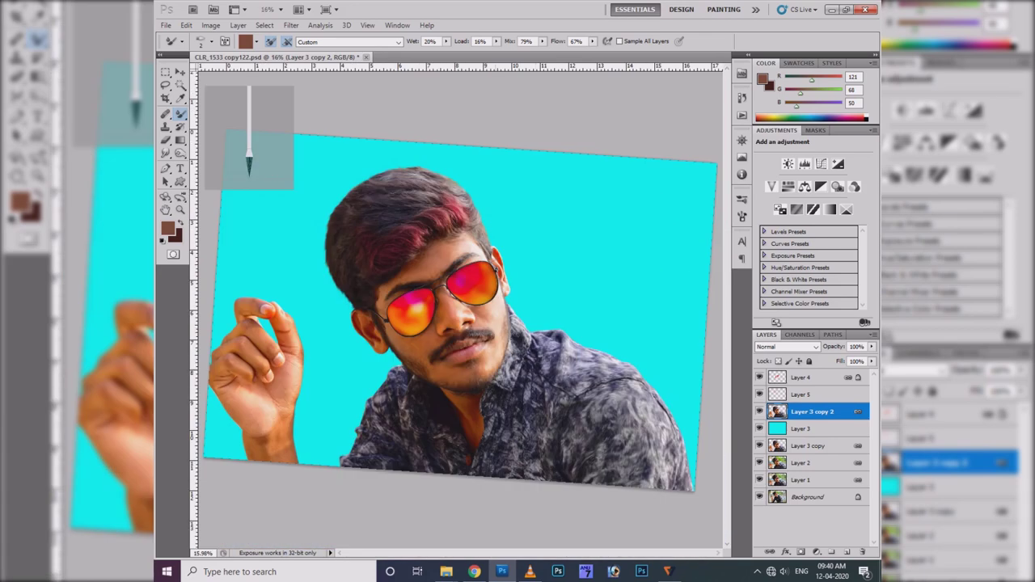
{"action": "key", "text": "r"}
{"action": "left_click_drag", "start_coordinate": [566, 242], "coordinate": [582, 267]}
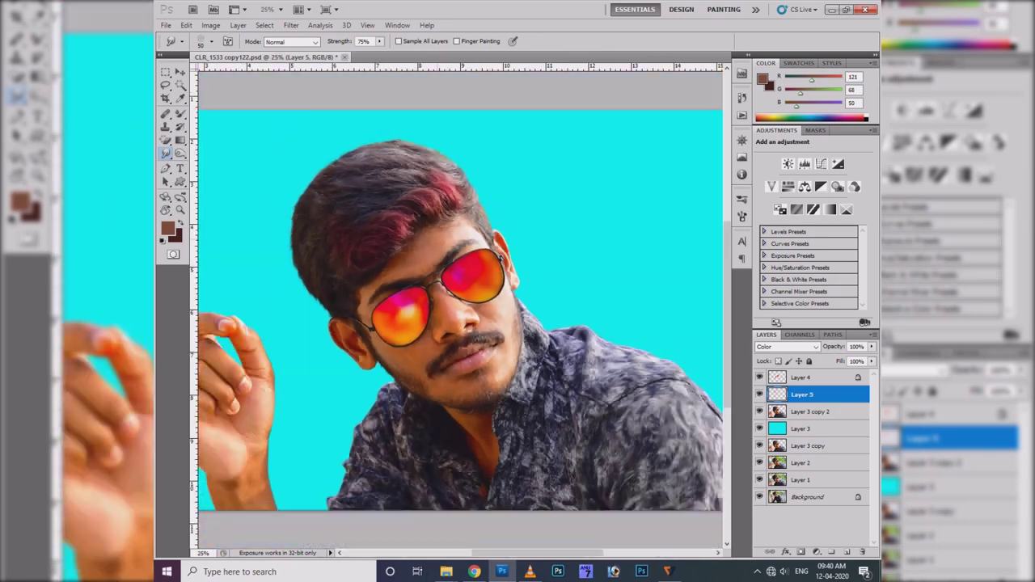
- Shift the person and hand layers (Layers 4, 5, 3 copy 2, 3 copy, 2) slightly right
{"action": "key", "text": "ctrl+minus"}
{"action": "key", "text": "v"}
{"action": "left_click", "coordinate": [812, 412], "text": "ctrl"}
{"action": "left_click", "coordinate": [802, 376], "text": "ctrl"}
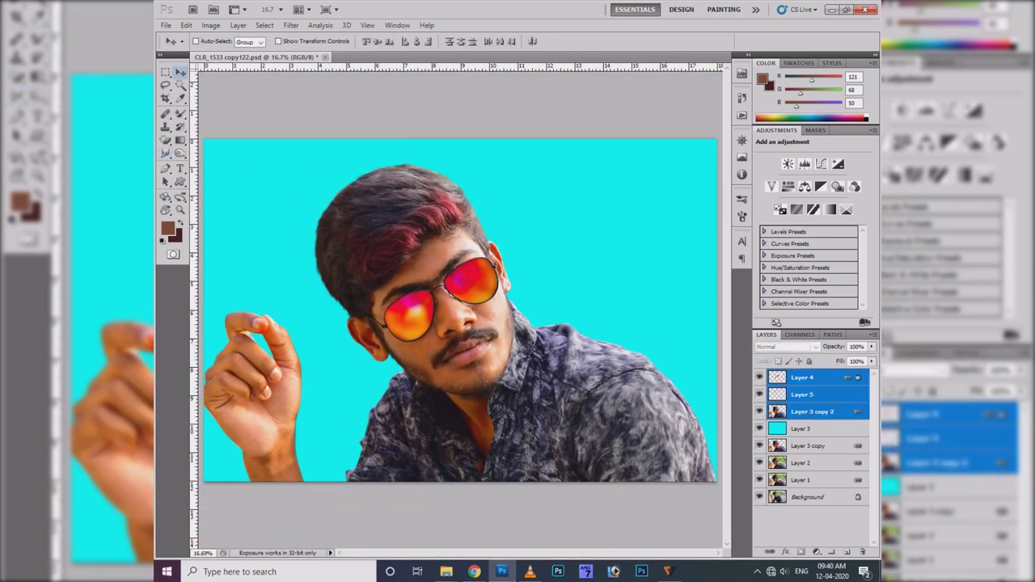
{"action": "left_click", "coordinate": [809, 445], "text": "ctrl"}
{"action": "left_click", "coordinate": [800, 463], "text": "ctrl"}
{"action": "left_click_drag", "start_coordinate": [453, 323], "coordinate": [457, 326]}
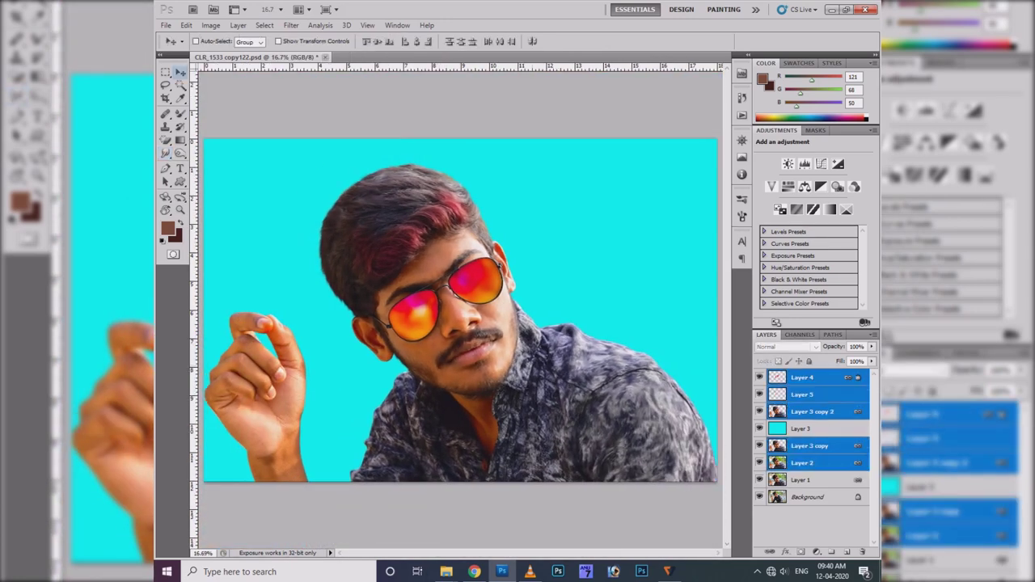
- Copy the whole BC green texture image and paste it into the portrait as Layer 6
{"action": "key", "text": "ctrl+o"}
{"action": "scroll", "coordinate": [512, 185], "scroll_direction": "up", "scroll_amount": 3}
{"action": "left_click", "coordinate": [503, 219]}
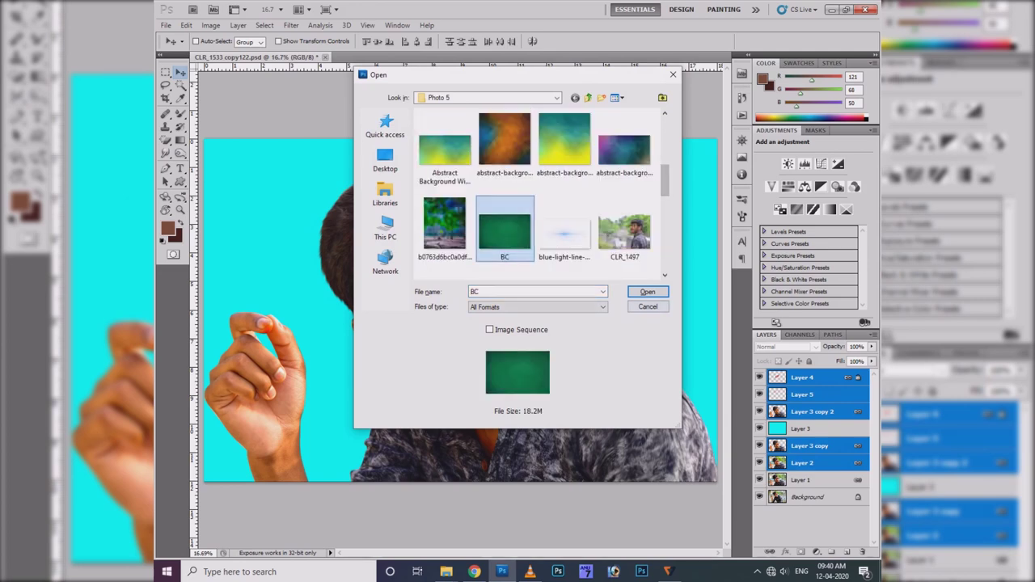
{"action": "left_click", "coordinate": [649, 291]}
{"action": "key", "text": "ctrl+a"}
{"action": "key", "text": "ctrl+x"}
{"action": "key", "text": "ctrl+w"}
{"action": "key", "text": "n"}
{"action": "key", "text": "ctrl+v"}
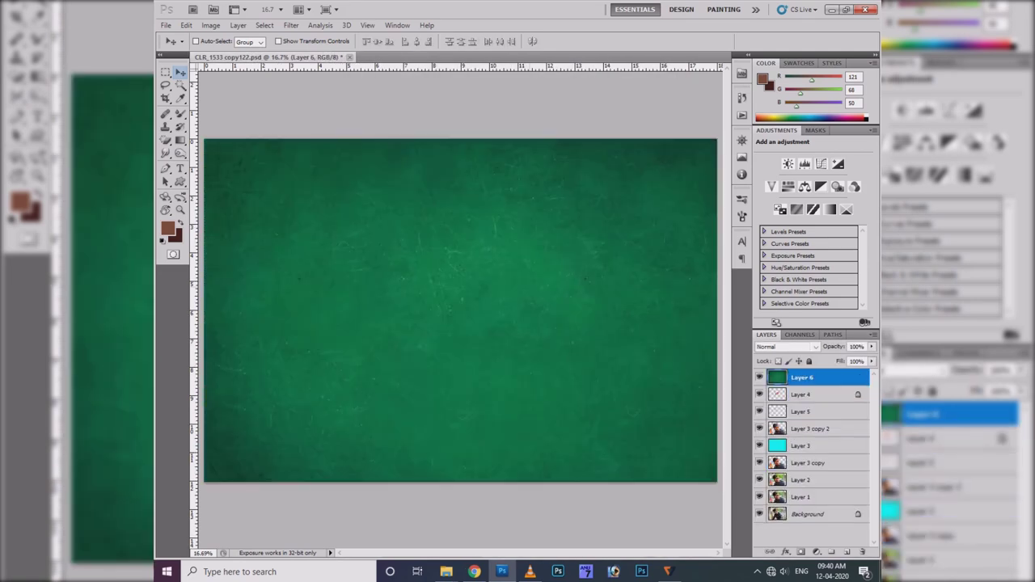
- Place the texture below the person layer and put a duplicate of it on top
{"action": "key", "text": "ctrl+bracketleft"}
{"action": "key", "text": "ctrl+minus"}
{"action": "right_click", "coordinate": [529, 275]}
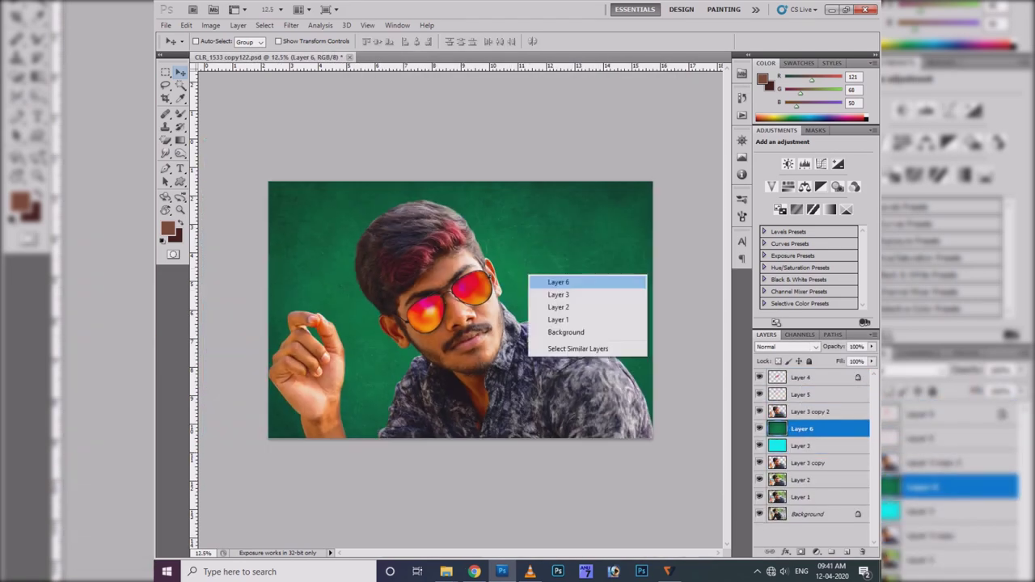
{"action": "key", "text": "Escape"}
{"action": "key", "text": "ctrl+j"}
{"action": "key", "text": "ctrl+shift+bracketright"}
- Erase the top texture copy over the man's head, neck and shirt, keeping Normal blending
{"action": "key", "text": "e"}
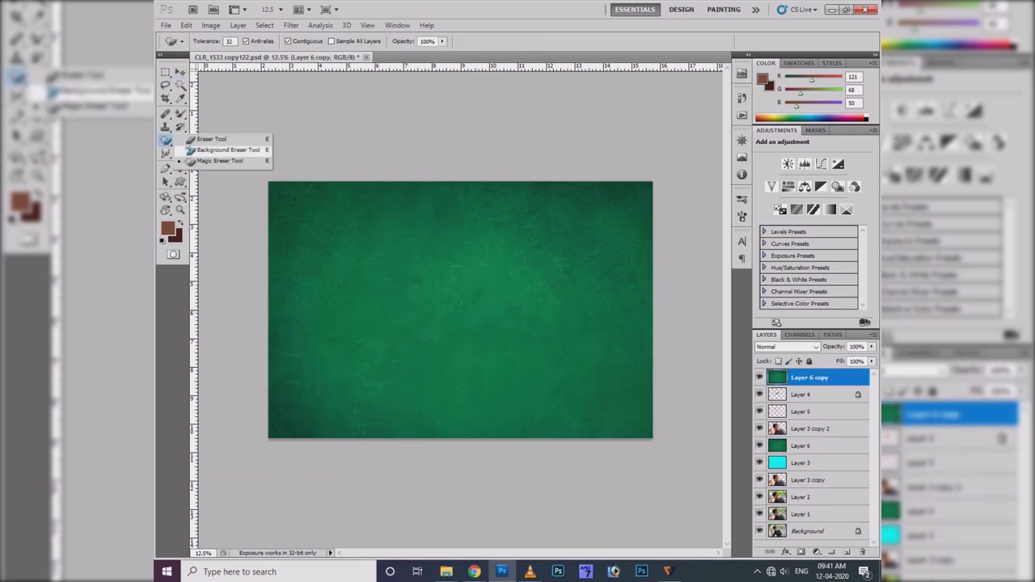
{"action": "left_click_drag", "start_coordinate": [441, 267], "coordinate": [376, 259]}
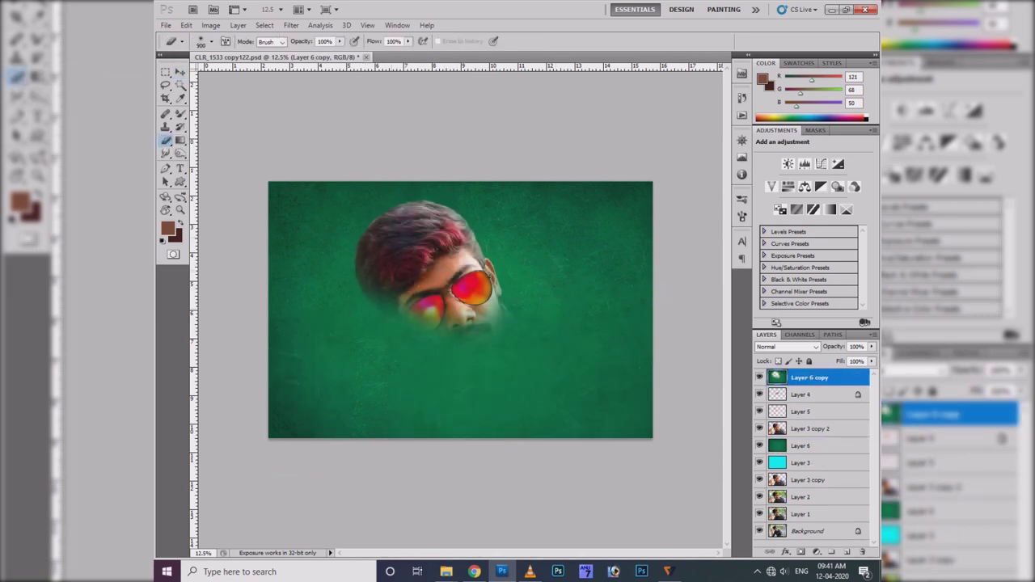
{"action": "left_click_drag", "start_coordinate": [485, 323], "coordinate": [437, 376]}
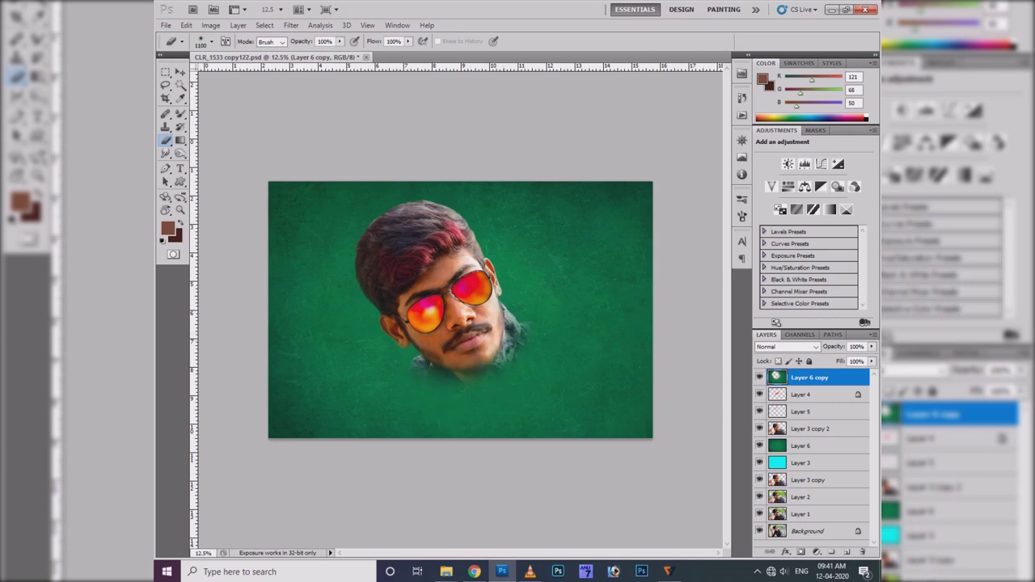
{"action": "mouse_move", "coordinate": [501, 348]}
{"action": "left_mouse_down"}
{"action": "mouse_move", "coordinate": [444, 388]}
{"action": "mouse_move", "coordinate": [558, 372]}
{"action": "left_mouse_up"}
{"action": "key", "text": "shift+alt+m"}
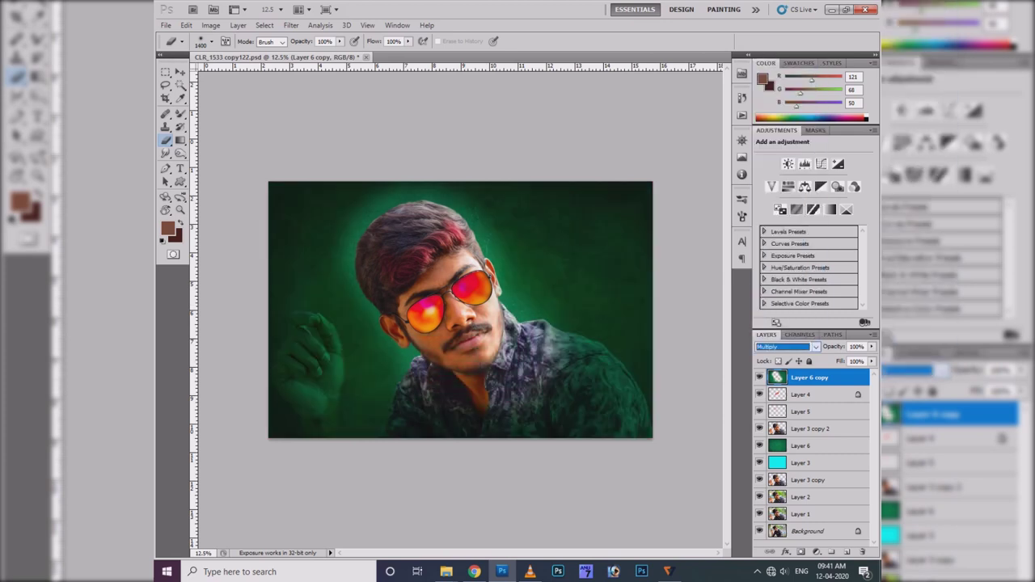
{"action": "key", "text": "shift+alt+n"}
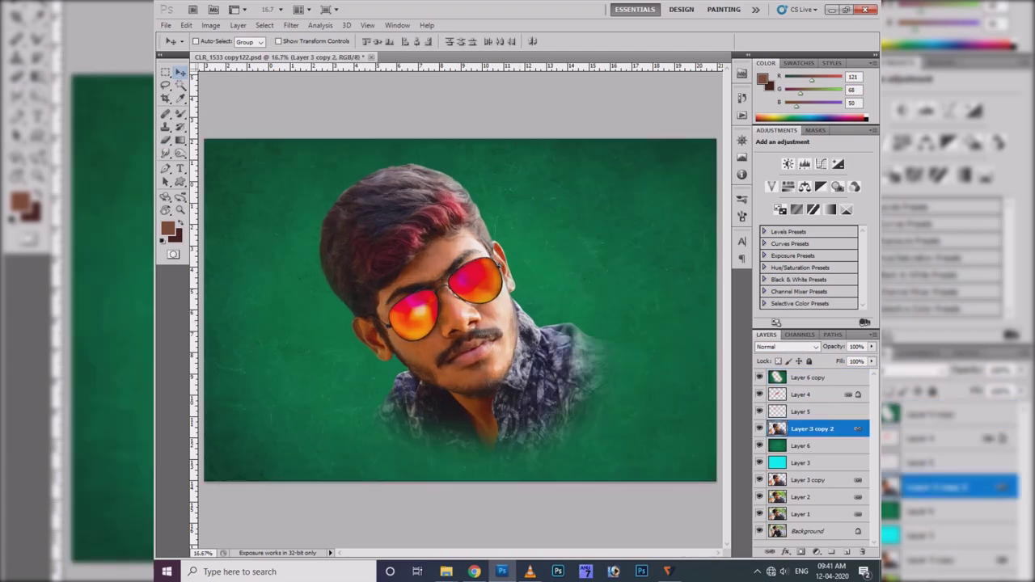
- Add a hide-all layer mask to Layer 3 copy 2 and pick a soft round brush
{"action": "left_click", "coordinate": [238, 25]}
{"action": "left_click", "coordinate": [396, 162]}
{"action": "right_click", "coordinate": [421, 194]}
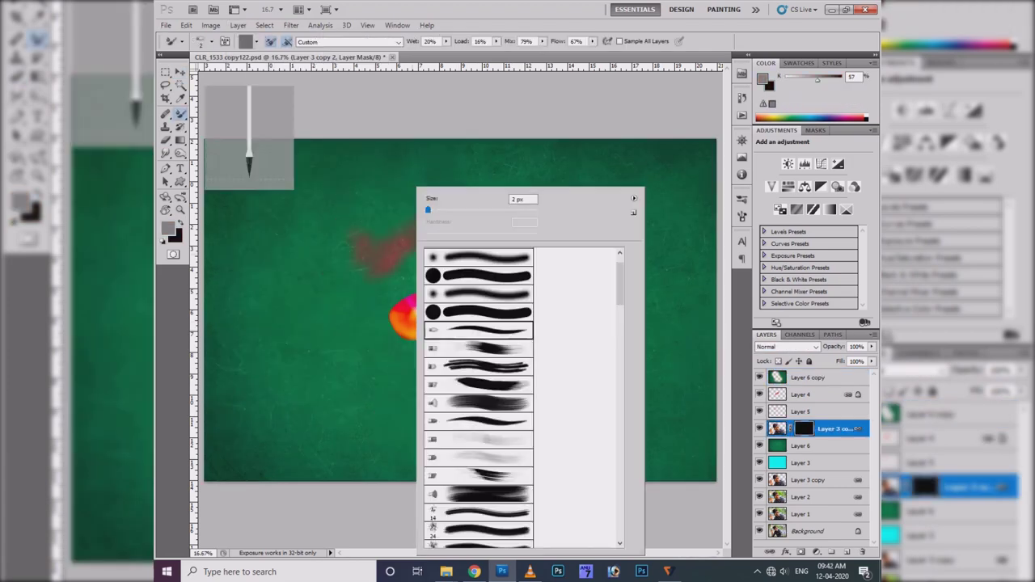
{"action": "key", "text": "Escape"}
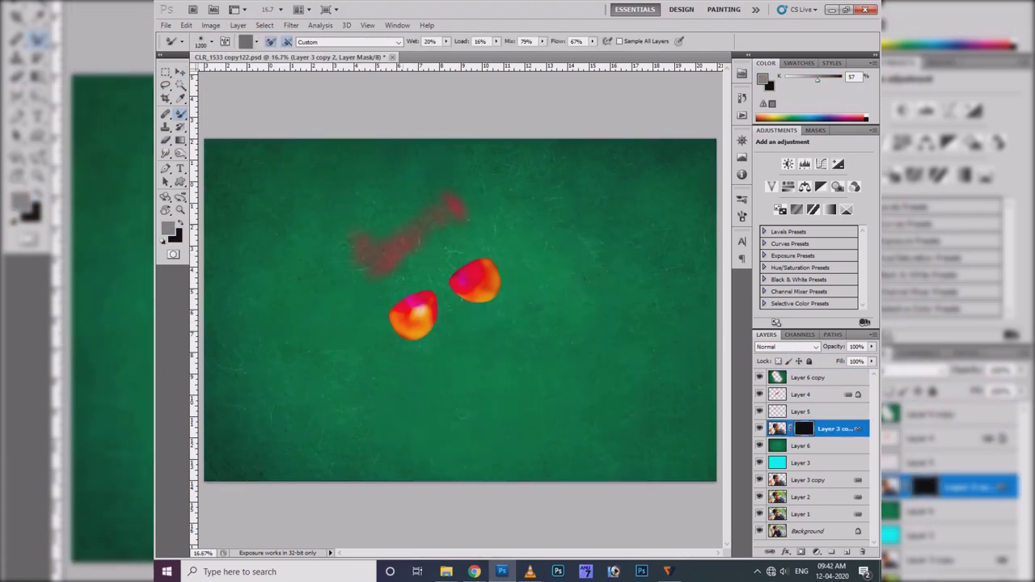
{"action": "right_click", "coordinate": [180, 114]}
{"action": "left_click", "coordinate": [230, 110]}
{"action": "right_click", "coordinate": [411, 186]}
- Paint the mask around the sunglasses, forehead, cheek and ear, then readjust the brush
{"action": "left_click_drag", "start_coordinate": [453, 194], "coordinate": [371, 243]}
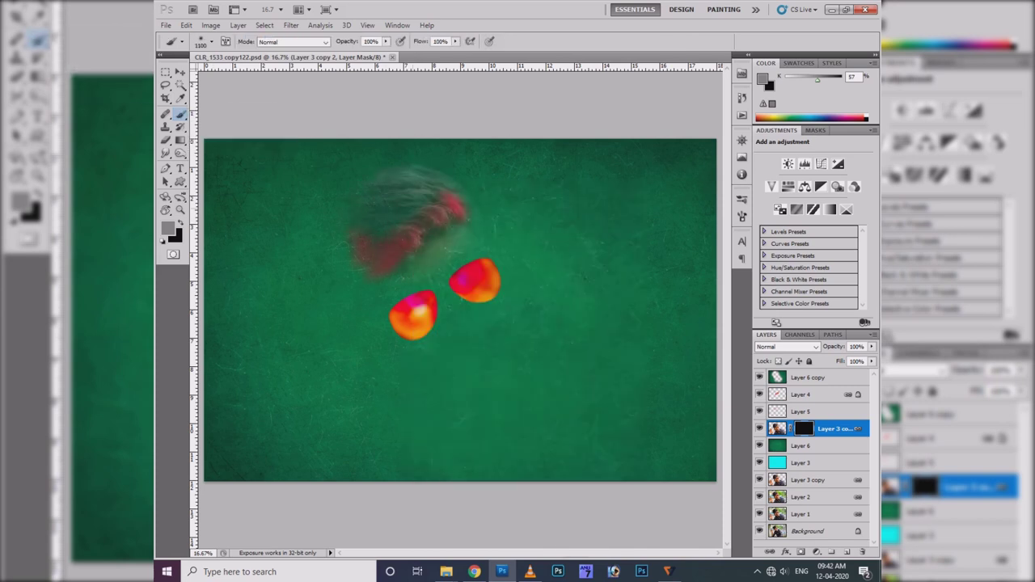
{"action": "left_click_drag", "start_coordinate": [469, 214], "coordinate": [485, 319]}
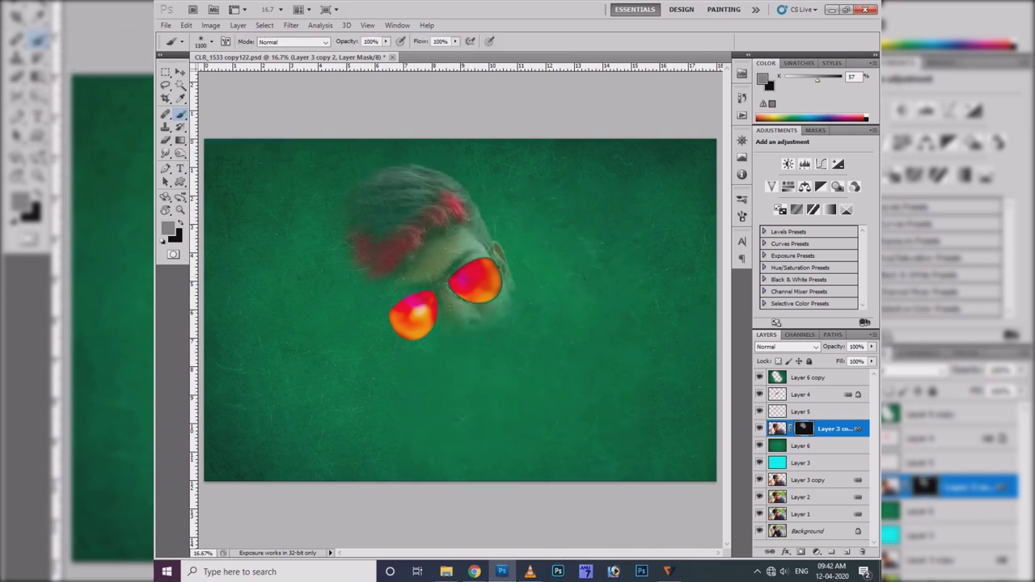
{"action": "right_click", "coordinate": [411, 184]}
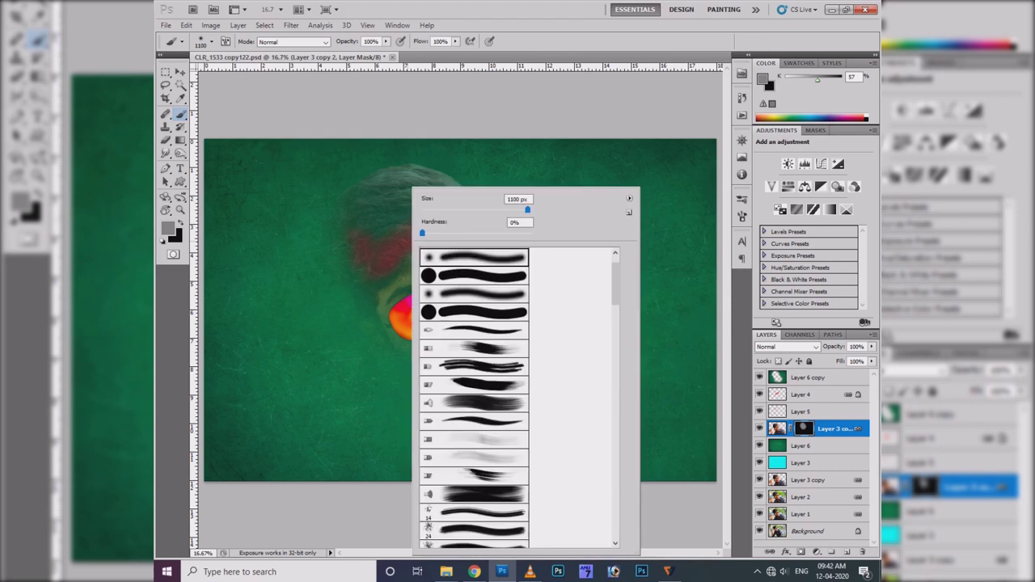
{"action": "key", "text": "Escape"}
{"action": "right_click", "coordinate": [181, 114]}
{"action": "left_click", "coordinate": [230, 111]}
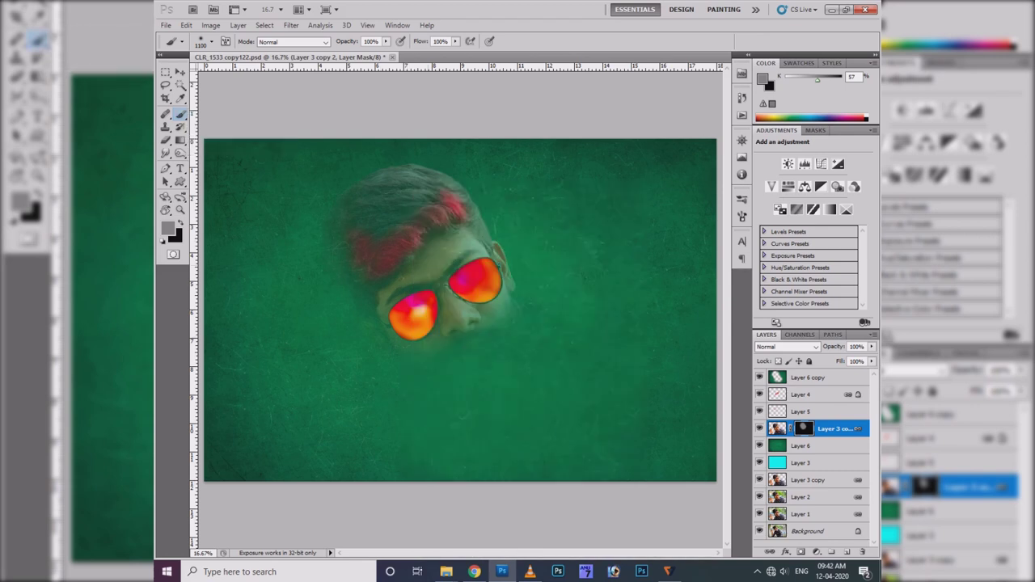
- Paint in white to reveal the hair, jaw, mustache, neck and patterned shirt
{"action": "key", "text": "x"}
{"action": "mouse_move", "coordinate": [380, 202]}
{"action": "left_mouse_down"}
{"action": "mouse_move", "coordinate": [485, 258]}
{"action": "mouse_move", "coordinate": [339, 324]}
{"action": "mouse_move", "coordinate": [420, 380]}
{"action": "left_mouse_up"}
{"action": "left_click_drag", "start_coordinate": [485, 308], "coordinate": [437, 396]}
{"action": "left_click_drag", "start_coordinate": [525, 292], "coordinate": [453, 416]}
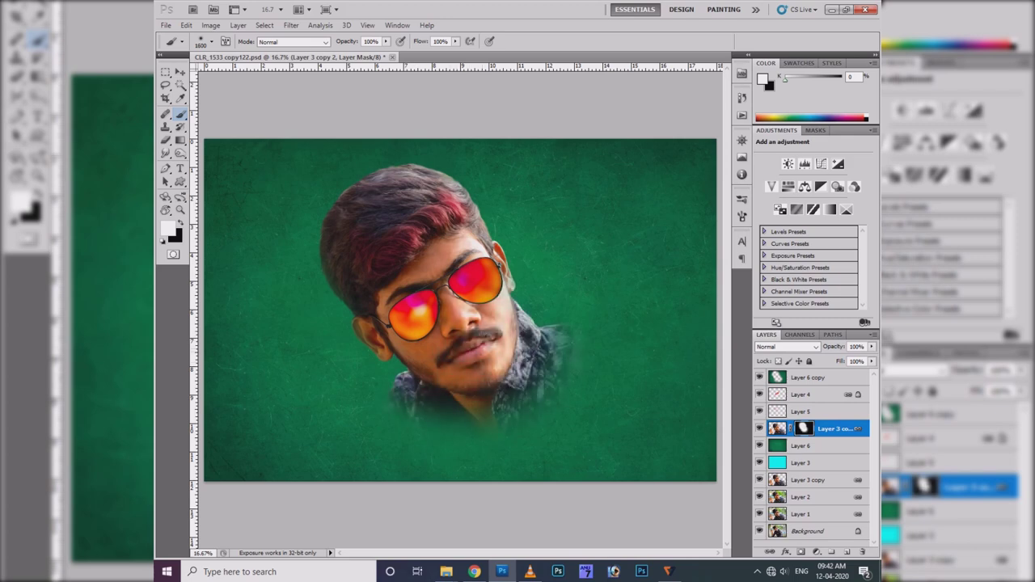
{"action": "mouse_move", "coordinate": [566, 332]}
{"action": "left_mouse_down"}
{"action": "mouse_move", "coordinate": [518, 424]}
{"action": "mouse_move", "coordinate": [541, 416]}
{"action": "left_mouse_up"}
- Change the blending mode of the green texture copy layer
{"action": "left_click", "coordinate": [809, 377]}
{"action": "left_click", "coordinate": [786, 346]}
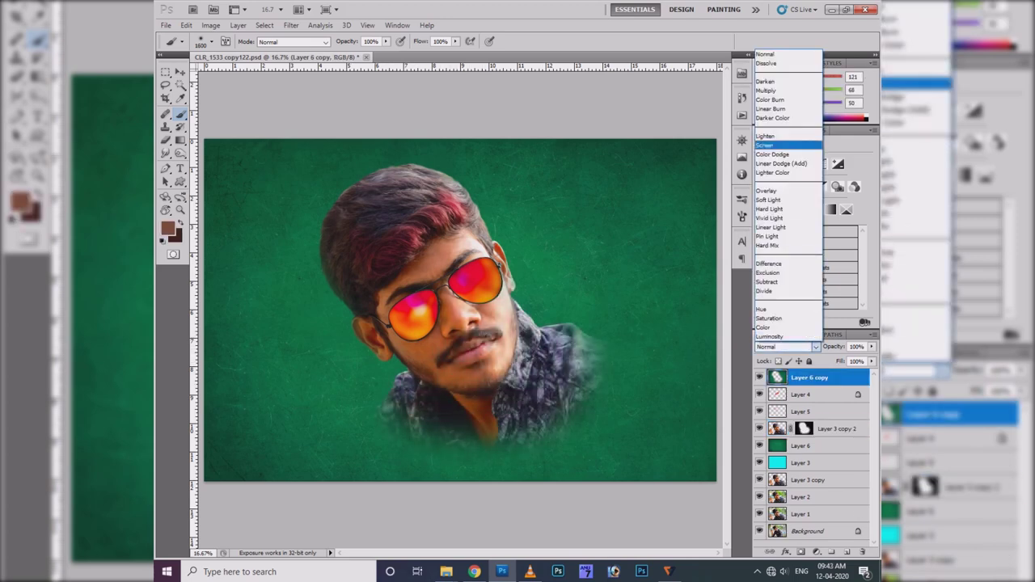
{"action": "left_click", "coordinate": [776, 93]}
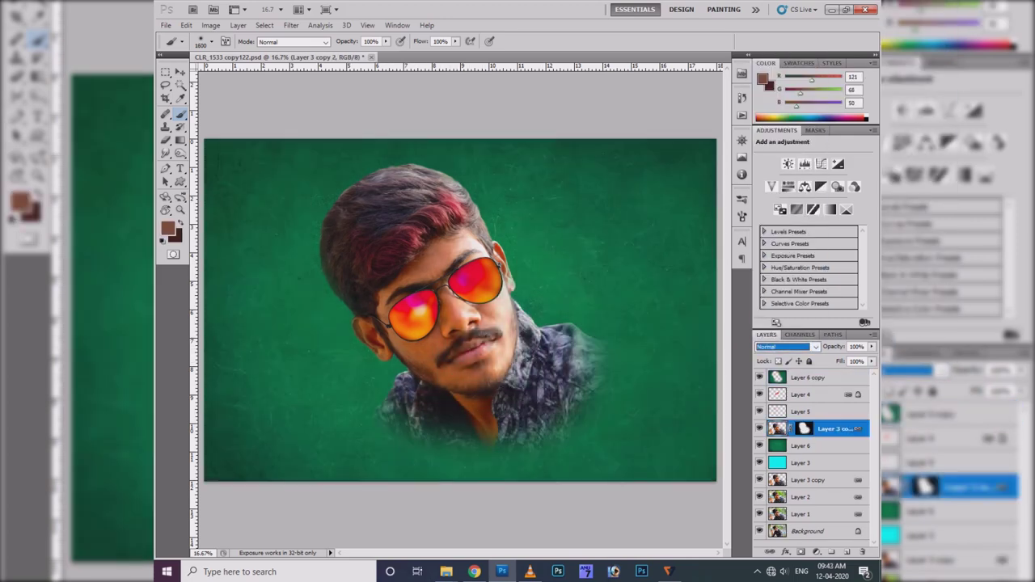
- Resize the Layer 3 copy 2 portrait layer to 97.41%
{"action": "left_click", "coordinate": [841, 429]}
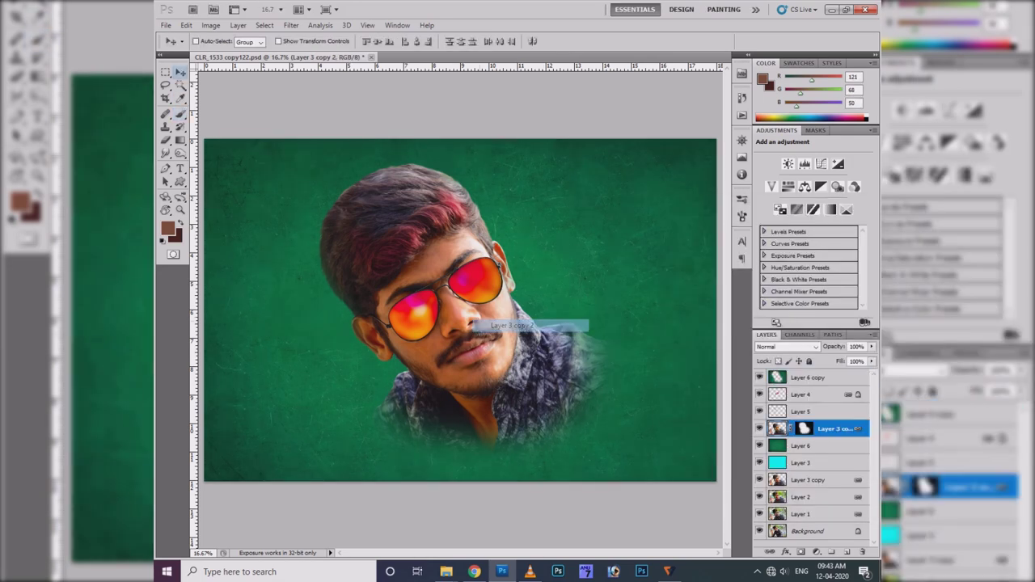
{"action": "key", "text": "ctrl+t"}
{"action": "key", "text": "ctrl+minus"}
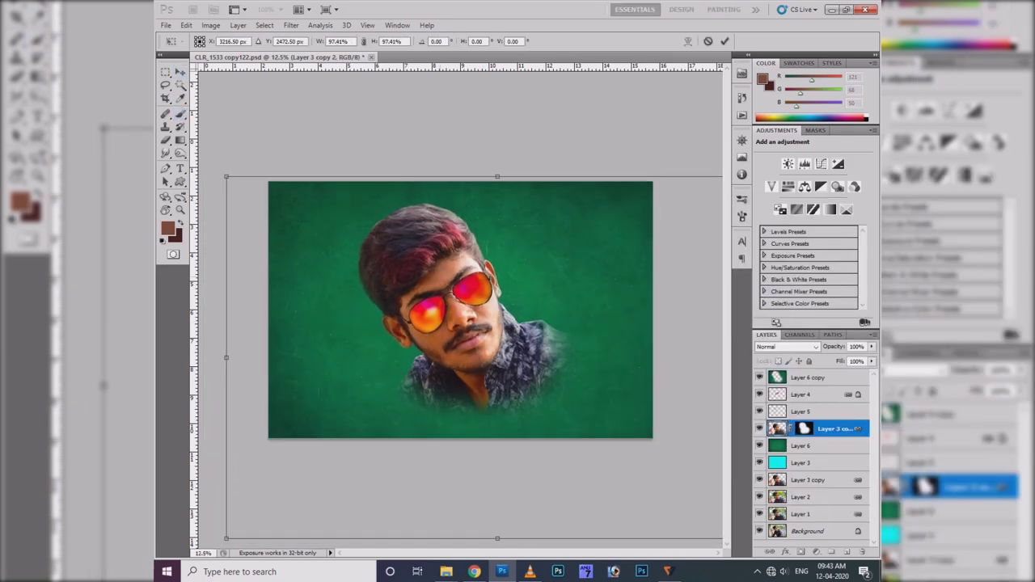
{"action": "key", "text": "Return"}
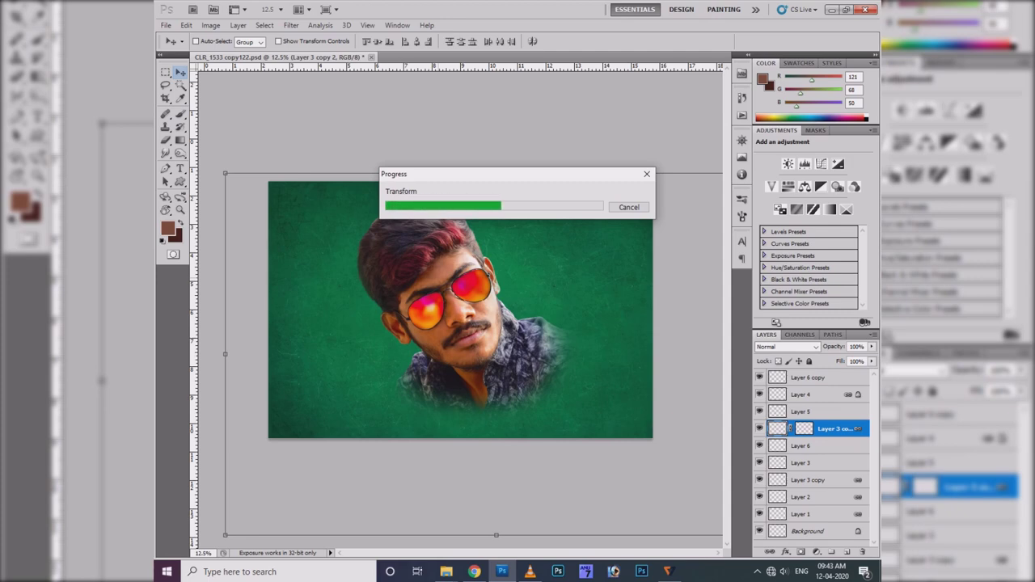
- Select the green texture copy and create a new empty layer
{"action": "key", "text": "b"}
{"action": "left_click", "coordinate": [809, 378]}
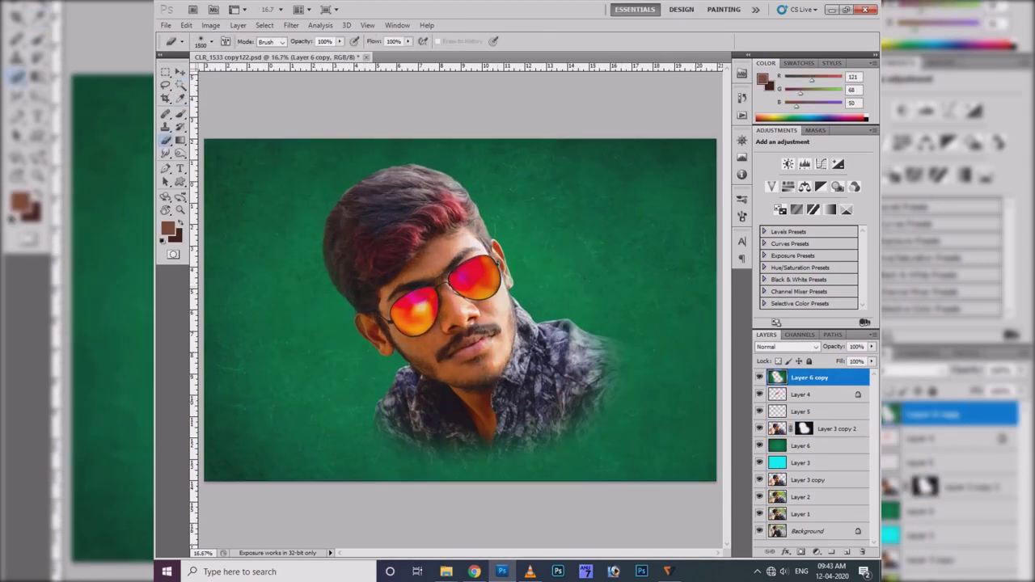
{"action": "key", "text": "ctrl+shift+n"}
- Paint magenta over the left side of the hair on new Layer 7
{"action": "key", "text": "Return"}
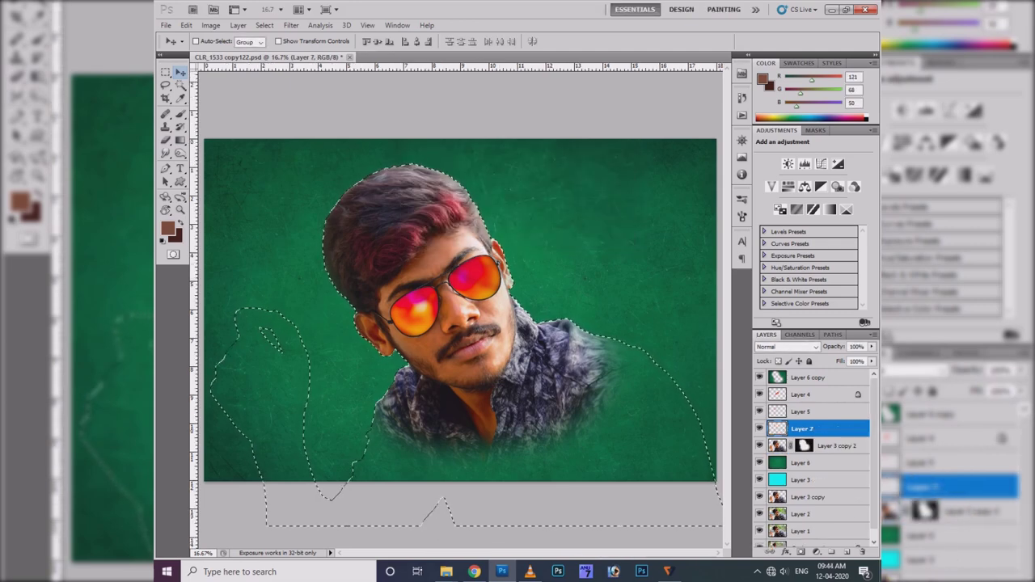
{"action": "key", "text": "i"}
{"action": "left_click", "coordinate": [168, 229]}
{"action": "left_click_drag", "start_coordinate": [356, 194], "coordinate": [368, 323]}
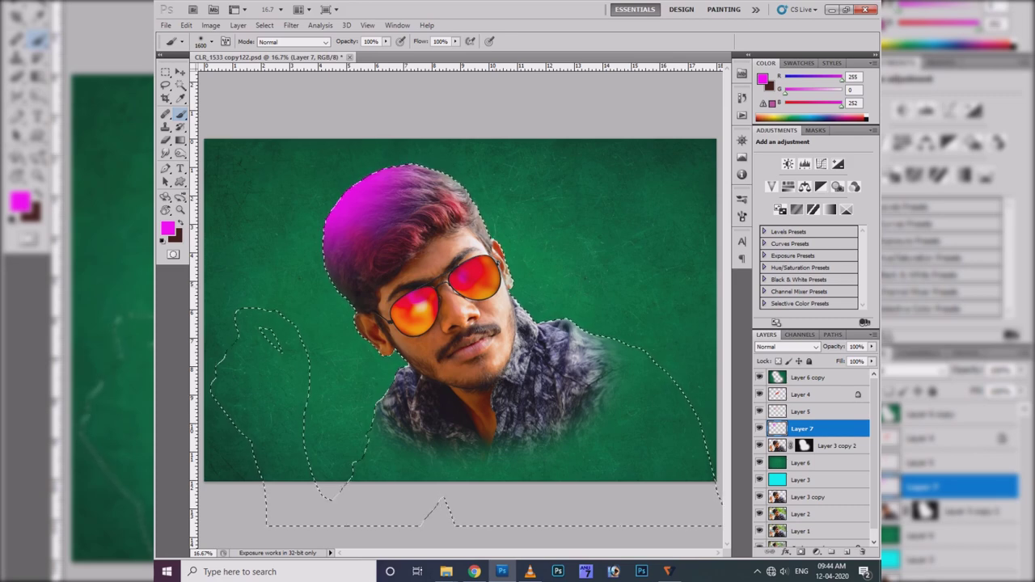
- On new Layer 8, paint purple 7200ff over the ear and shoulder
{"action": "key", "text": "ctrl+shift+n"}
{"action": "key", "text": "Return"}
{"action": "left_click", "coordinate": [167, 228]}
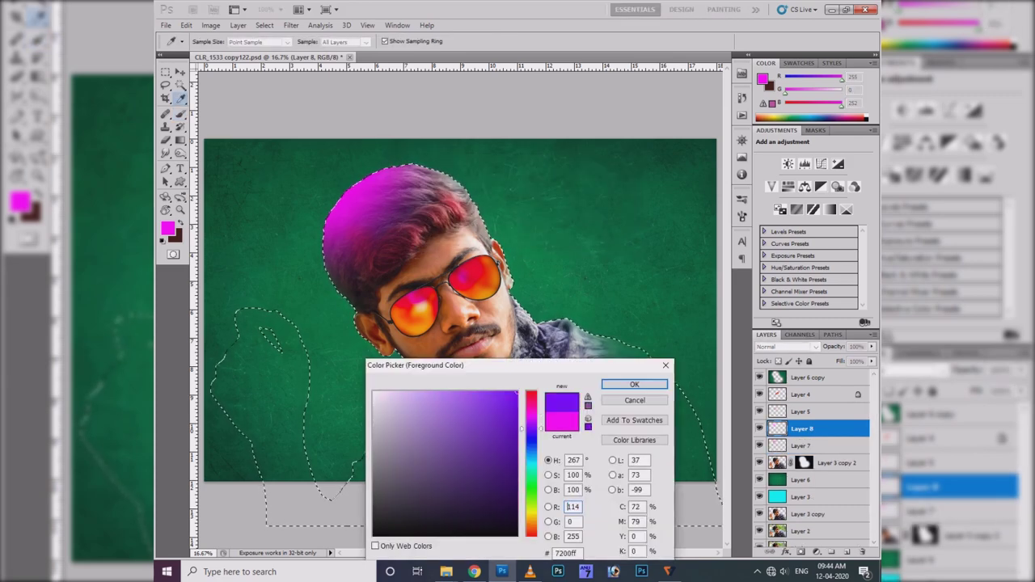
{"action": "left_click", "coordinate": [634, 384]}
{"action": "left_click", "coordinate": [167, 228]}
{"action": "left_click", "coordinate": [634, 384]}
{"action": "key", "text": "b"}
{"action": "left_click_drag", "start_coordinate": [384, 409], "coordinate": [372, 348]}
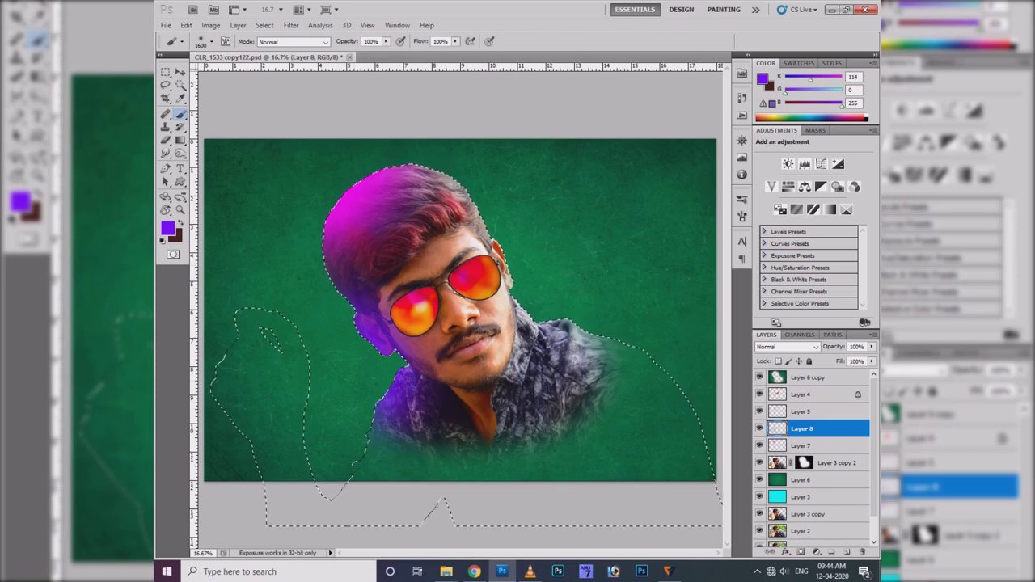
- On new Layer 9, paint cyan along the right edge of hair and face, then deselect
{"action": "key", "text": "ctrl+shift+n"}
{"action": "key", "text": "Return"}
{"action": "left_click", "coordinate": [167, 228]}
{"action": "left_click", "coordinate": [634, 384]}
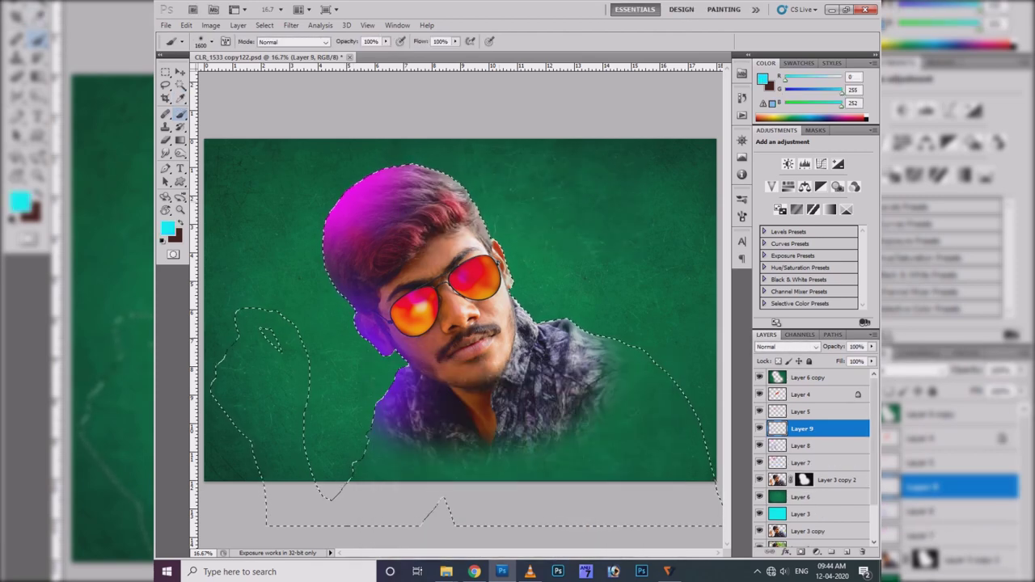
{"action": "left_click_drag", "start_coordinate": [473, 198], "coordinate": [509, 323]}
{"action": "key", "text": "ctrl+d"}
- Try Hard Light on Layer 9, then settle on Color blend mode
{"action": "key", "text": "v"}
{"action": "left_click", "coordinate": [786, 346]}
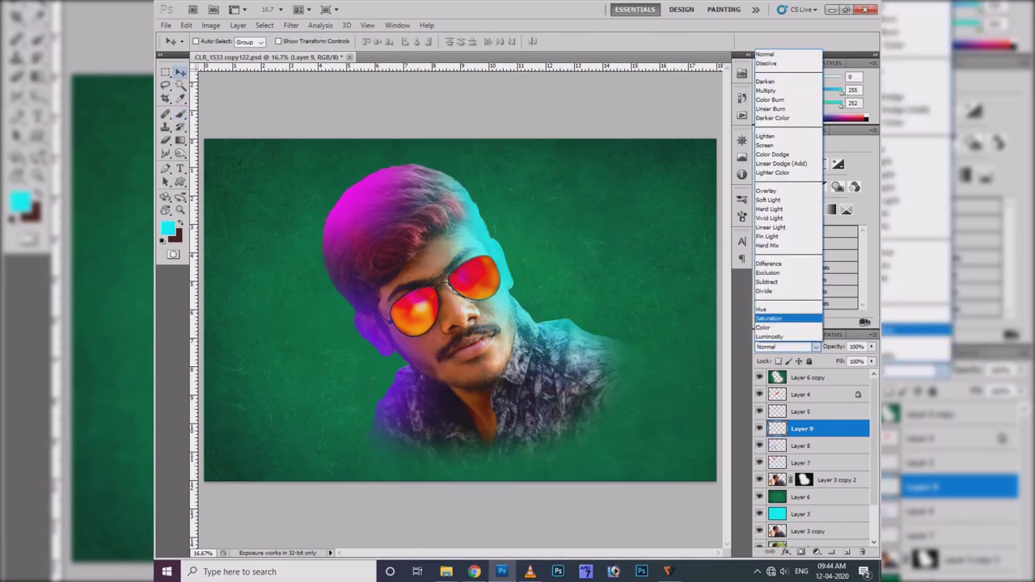
{"action": "left_click", "coordinate": [763, 327]}
{"action": "left_click", "coordinate": [785, 346]}
{"action": "left_click", "coordinate": [768, 245]}
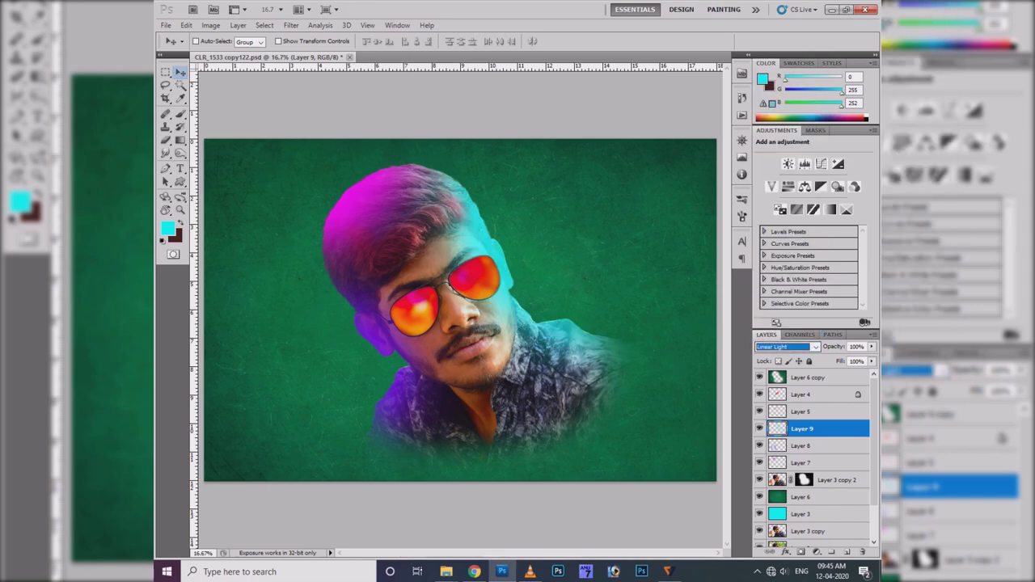
{"action": "key", "text": "Down"}
{"action": "key", "text": "Down"}
{"action": "key", "text": "Down"}
{"action": "key", "text": "Down"}
{"action": "key", "text": "Down"}
{"action": "key", "text": "Down"}
{"action": "key", "text": "Down"}
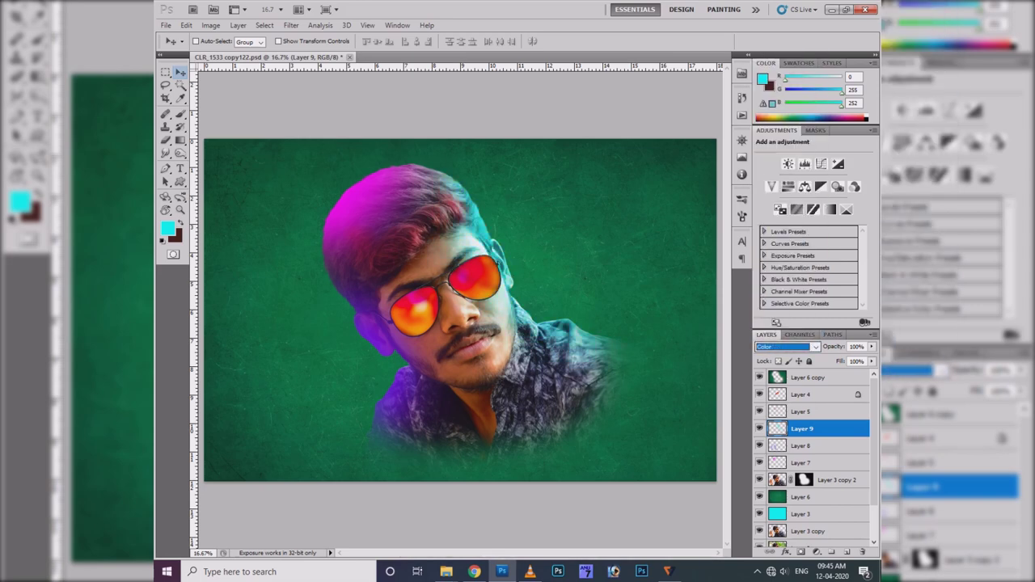
{"action": "key", "text": "Return"}
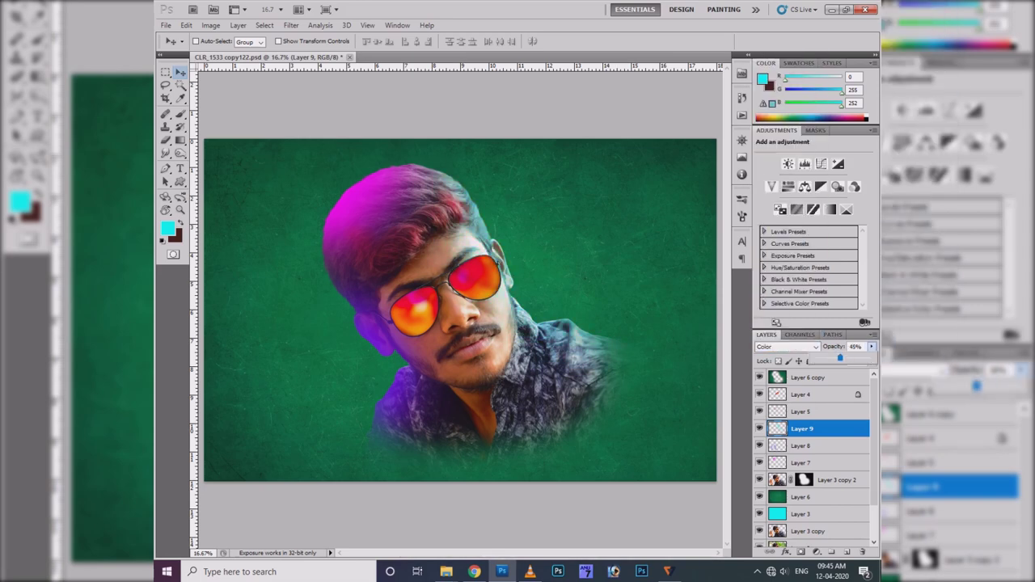
{"action": "key", "text": "ctrl+u"}
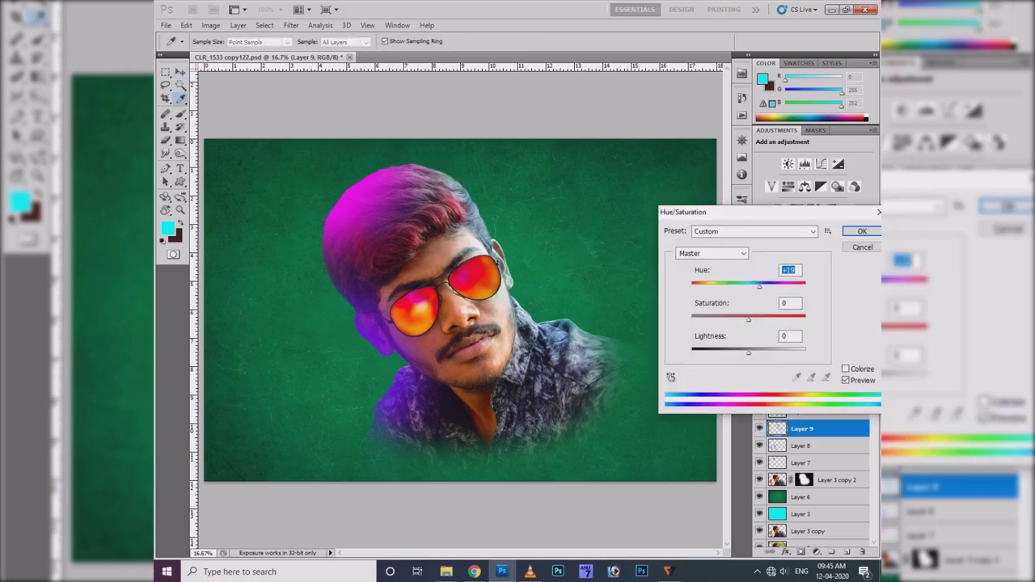
- Pick Layer 7 from the canvas, then select Layer 8, leaving Hue/Saturation unchanged
{"action": "key", "text": "Escape"}
{"action": "key", "text": "v"}
{"action": "right_click", "coordinate": [370, 197]}
{"action": "left_click", "coordinate": [400, 203]}
{"action": "left_click", "coordinate": [800, 446]}
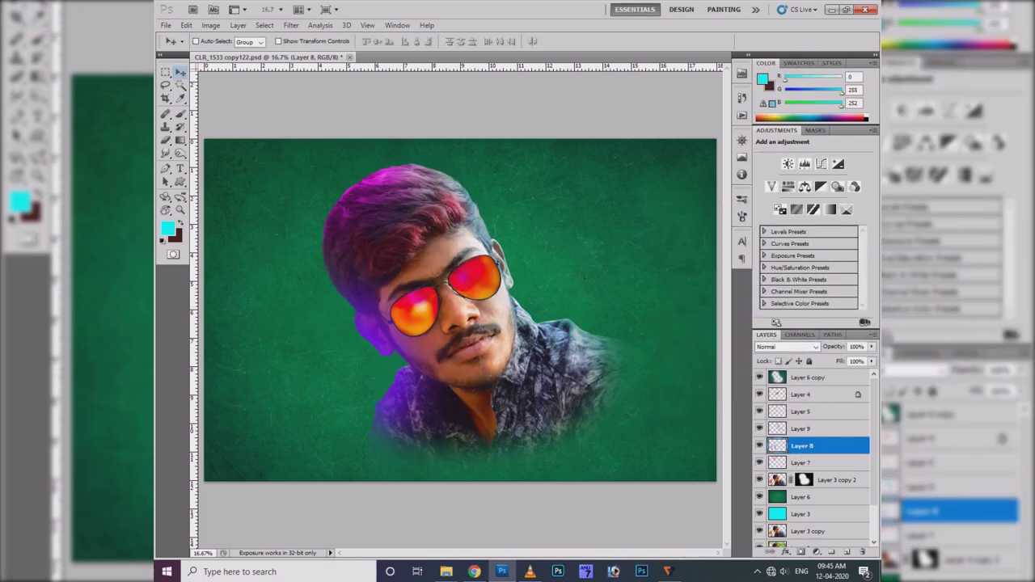
{"action": "key", "text": "ctrl+u"}
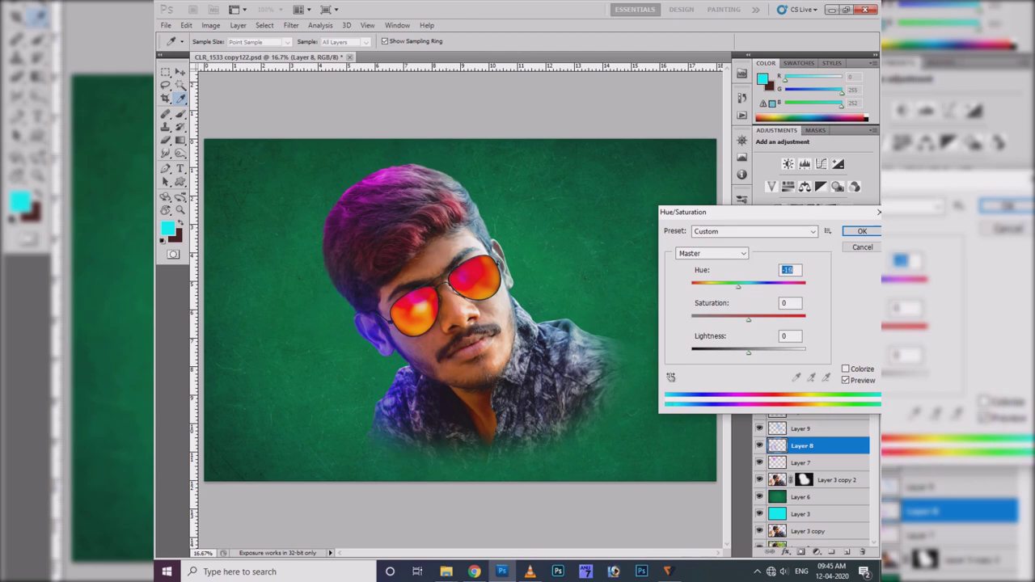
{"action": "key", "text": "Escape"}
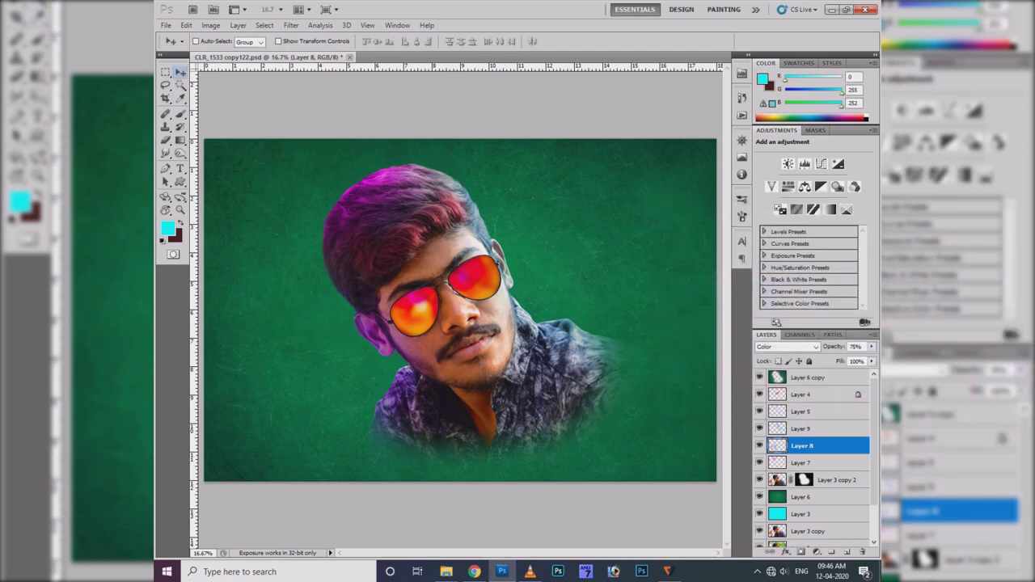
- Nudge Layer 7's hue slightly and add a new empty Layer 10
{"action": "key", "text": "ctrl+plus"}
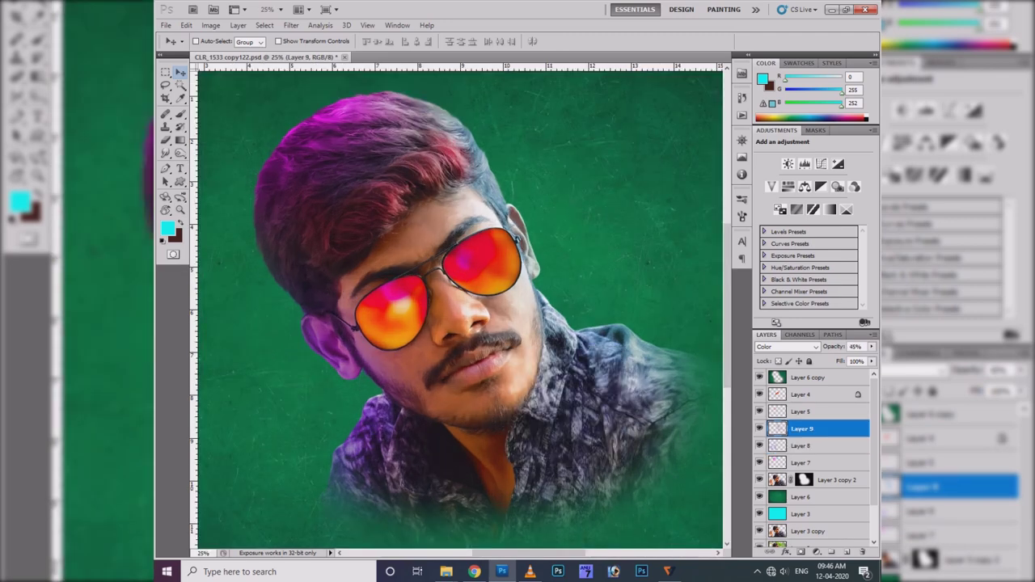
{"action": "right_click", "coordinate": [344, 120]}
{"action": "left_click", "coordinate": [368, 131]}
{"action": "key", "text": "ctrl+u"}
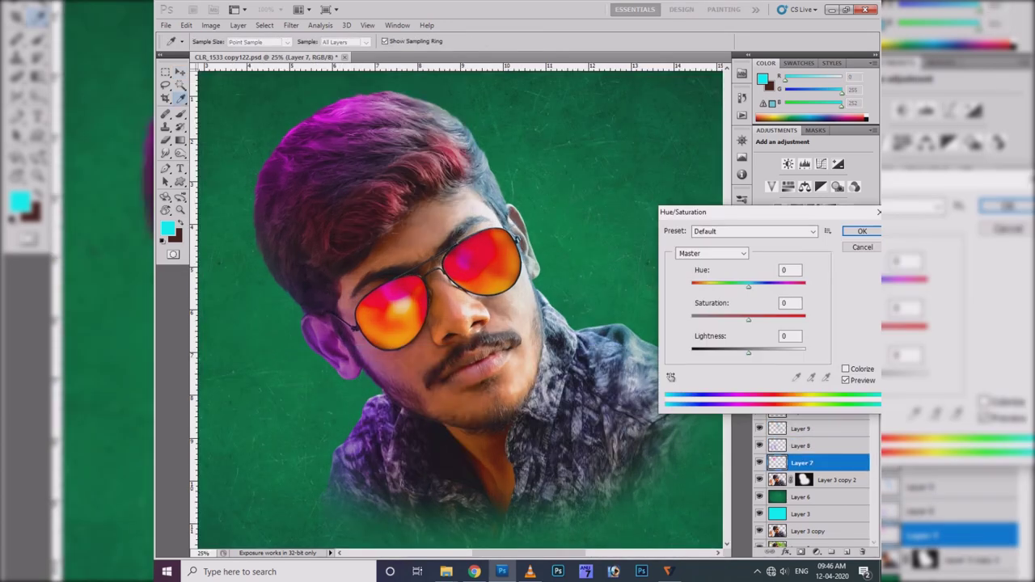
{"action": "mouse_move", "coordinate": [748, 286]}
{"action": "left_mouse_down"}
{"action": "mouse_move", "coordinate": [698, 285]}
{"action": "mouse_move", "coordinate": [751, 285]}
{"action": "left_mouse_up"}
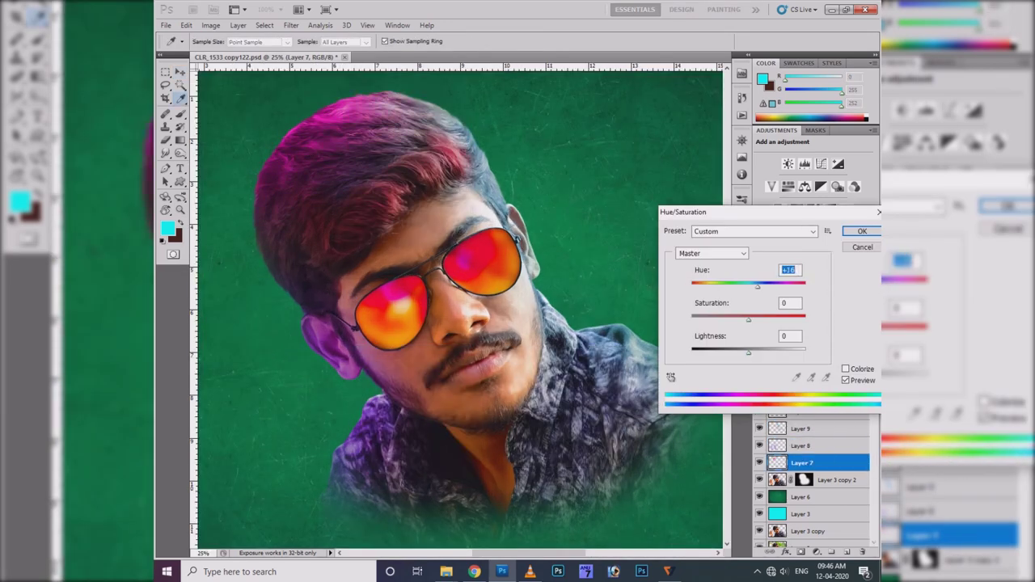
{"action": "key", "text": "Return"}
{"action": "key", "text": "ctrl+shift+alt+n"}
- Paint red 255,36,0 over the face and neck in Color blend mode
{"action": "left_click", "coordinate": [167, 229]}
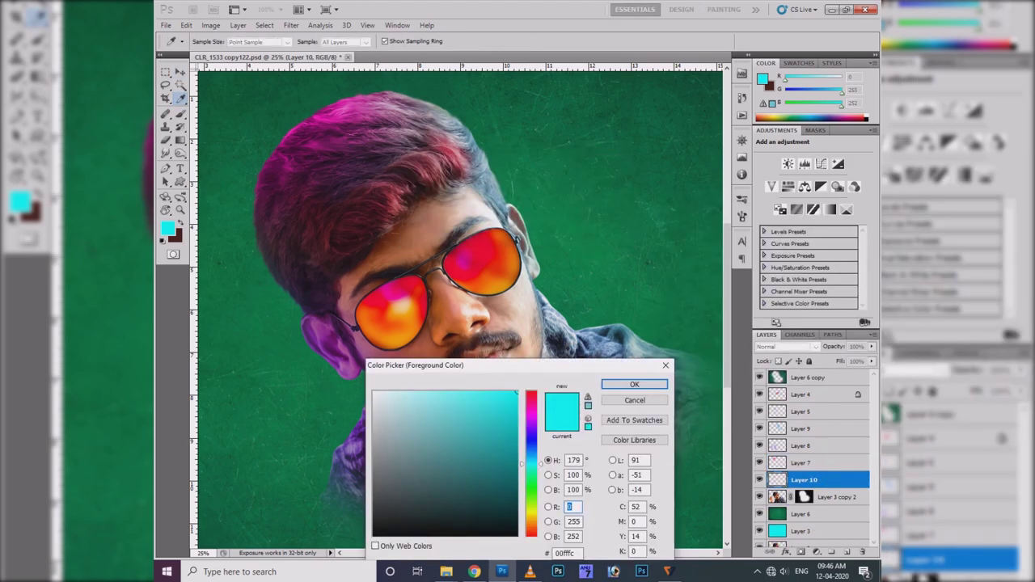
{"action": "type", "text": "255\t36\t0"}
{"action": "key", "text": "Return"}
{"action": "key", "text": "b"}
{"action": "left_click_drag", "start_coordinate": [452, 275], "coordinate": [493, 477]}
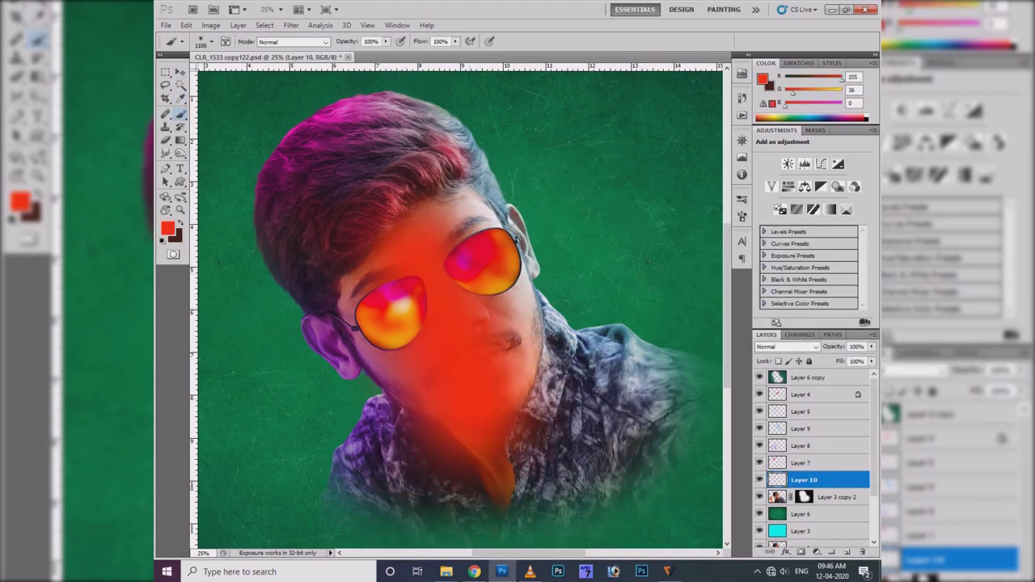
{"action": "left_click", "coordinate": [786, 346]}
{"action": "left_click", "coordinate": [784, 327]}
- Adjust the red tint's hue, saturation and lightness, and fade it to 44% opacity
{"action": "key", "text": "v"}
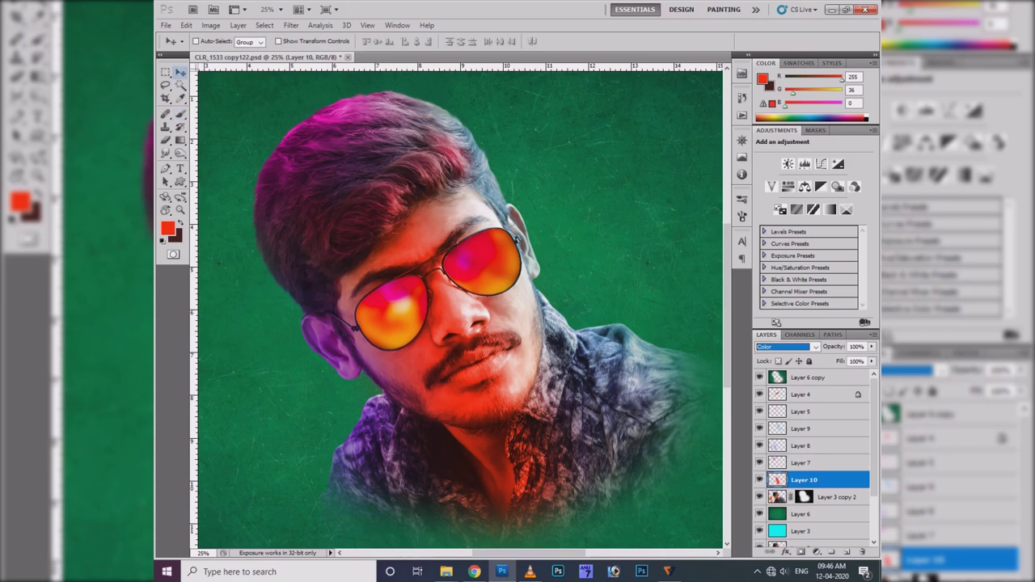
{"action": "left_click_drag", "start_coordinate": [870, 346], "coordinate": [824, 357]}
{"action": "key", "text": "ctrl+u"}
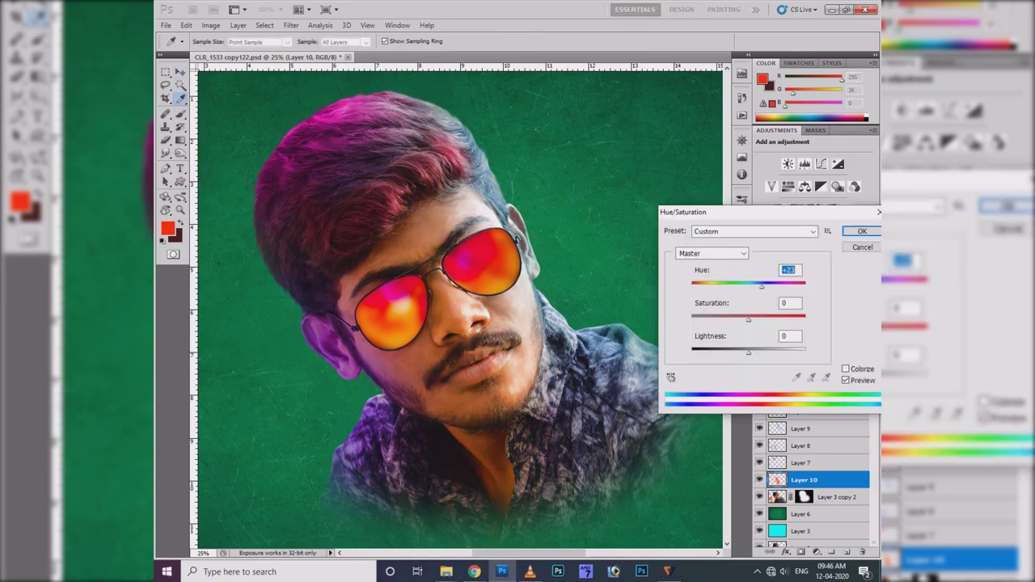
{"action": "key", "text": "shift+Up"}
{"action": "key", "text": "shift+Up"}
{"action": "key", "text": "shift+Up"}
{"action": "key", "text": "shift+Up"}
{"action": "key", "text": "shift+Up"}
{"action": "key", "text": "shift+Up"}
{"action": "key", "text": "shift+Up"}
{"action": "key", "text": "shift+Up"}
{"action": "key", "text": "shift+Up"}
{"action": "key", "text": "Up"}
{"action": "key", "text": "Up"}
{"action": "key", "text": "Up"}
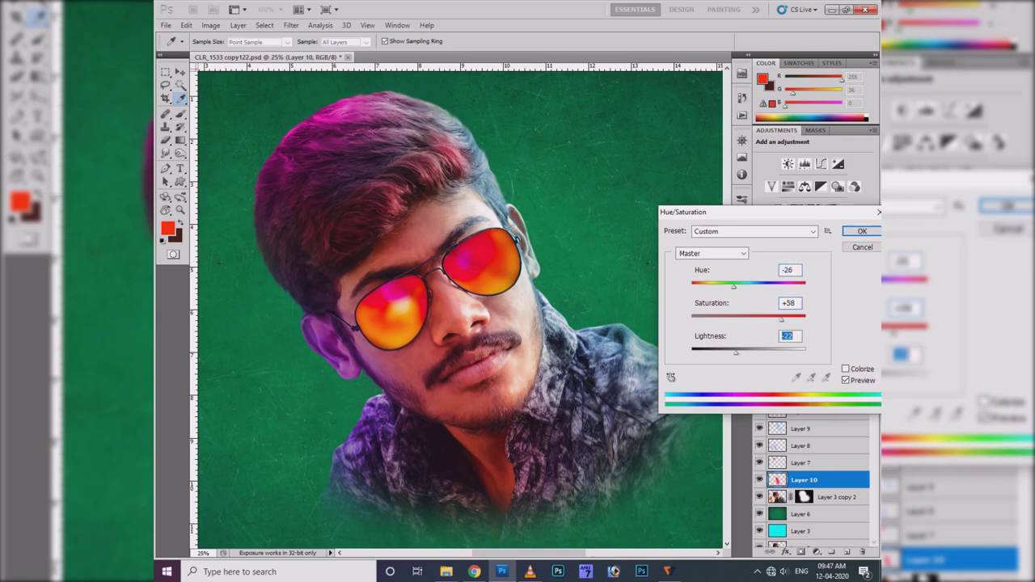
{"action": "key", "text": "Tab"}
{"action": "key", "text": "shift+Down"}
{"action": "key", "text": "shift+Down"}
{"action": "key", "text": "shift+Down"}
{"action": "key", "text": "Up"}
{"action": "key", "text": "Tab"}
{"action": "key", "text": "shift+Down"}
{"action": "key", "text": "shift+Down"}
{"action": "key", "text": "shift+Down"}
{"action": "key", "text": "Up"}
{"action": "key", "text": "Up"}
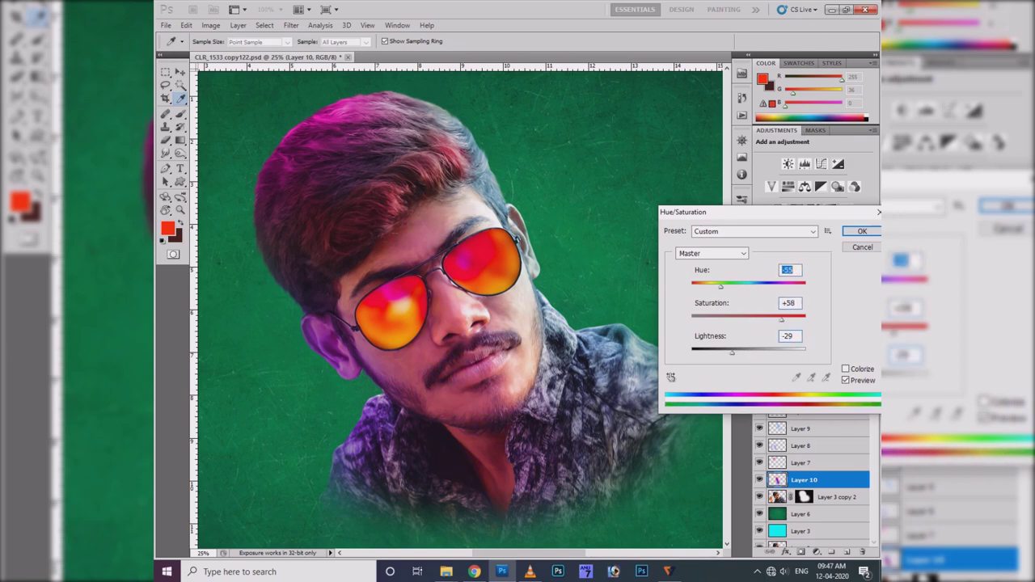
{"action": "key", "text": "Return"}
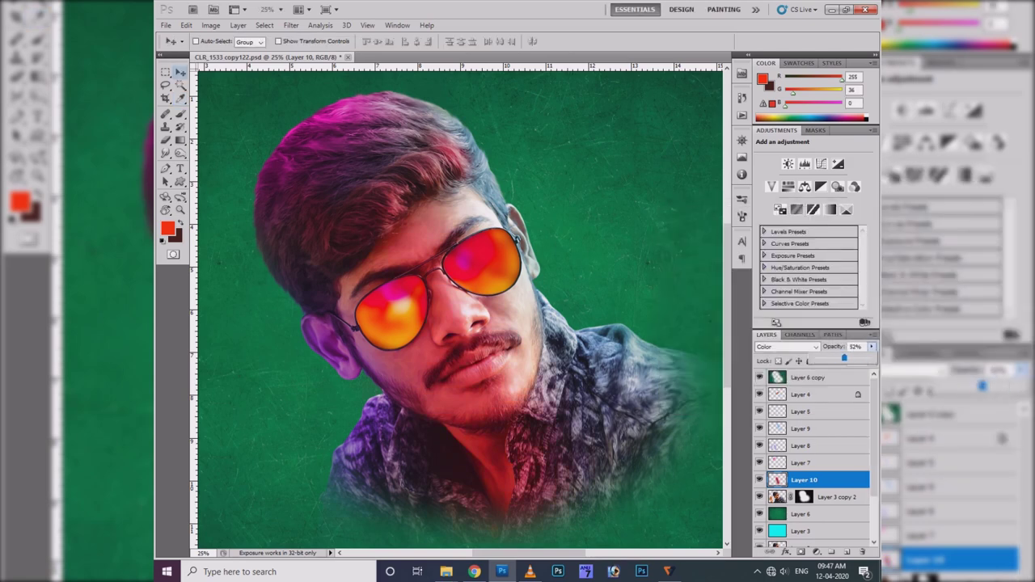
{"action": "left_click_drag", "start_coordinate": [845, 358], "coordinate": [840, 358]}
- Fit the image on screen and select only the Layer 6 copy texture layer
{"action": "key", "text": "b"}
{"action": "key", "text": "v"}
{"action": "key", "text": "ctrl+0"}
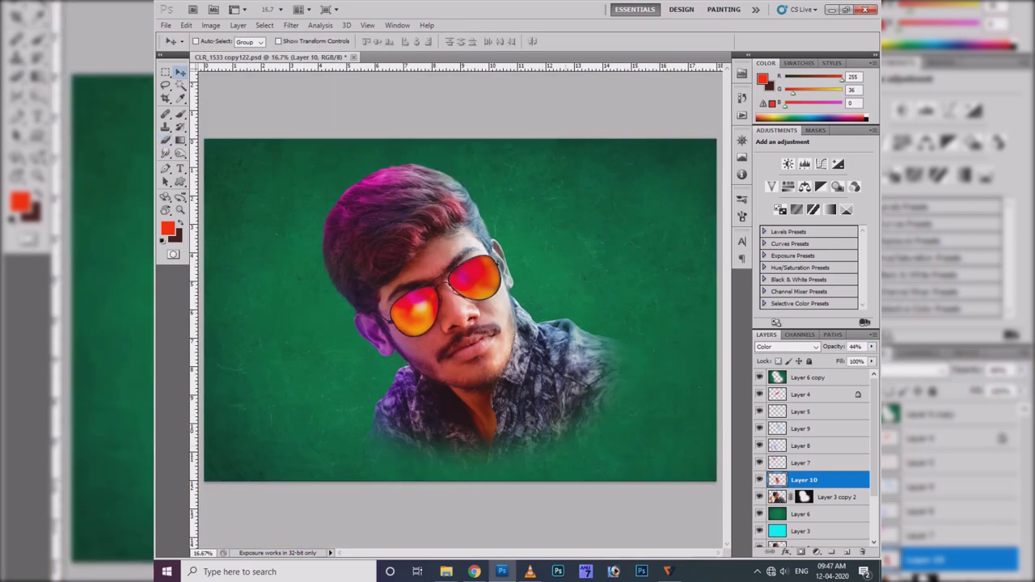
{"action": "key", "text": "e"}
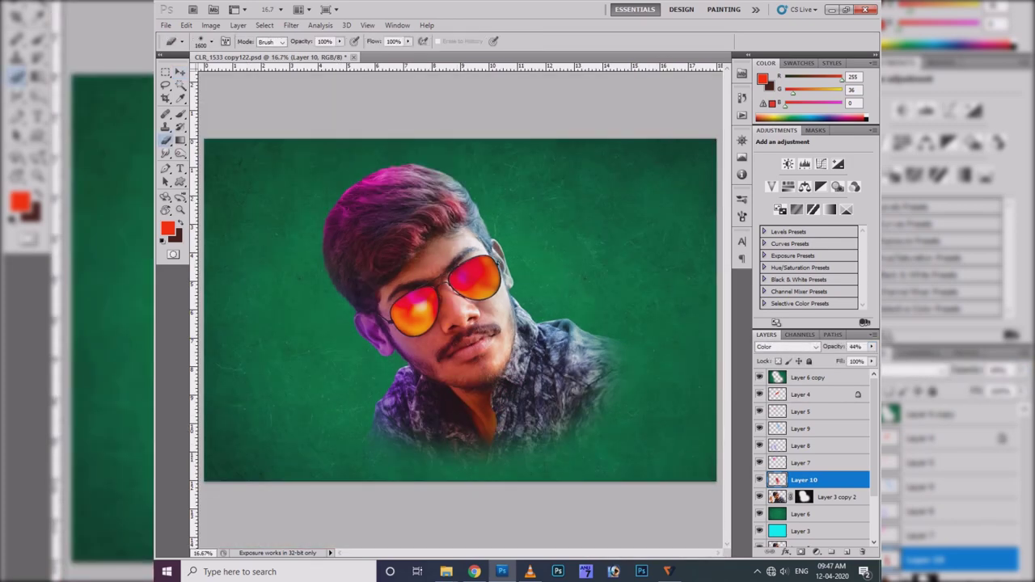
{"action": "left_click", "coordinate": [800, 377], "text": "shift"}
{"action": "right_click", "coordinate": [809, 380]}
{"action": "left_click", "coordinate": [797, 118]}
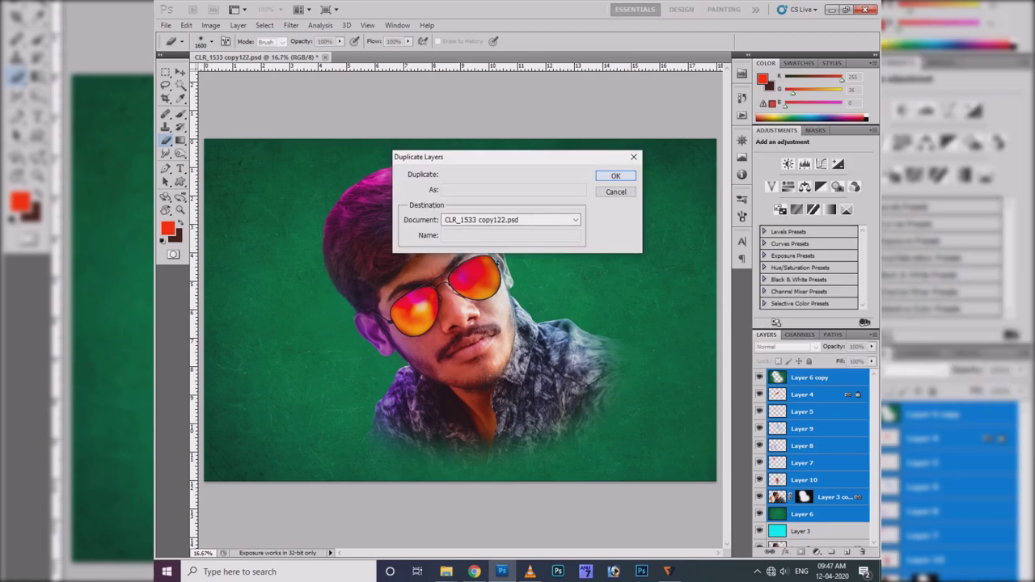
{"action": "key", "text": "Escape"}
{"action": "left_click", "coordinate": [809, 377]}
- Find the download glow image in the Photo 5 folder in File Explorer
{"action": "key", "text": "ctrl+o"}
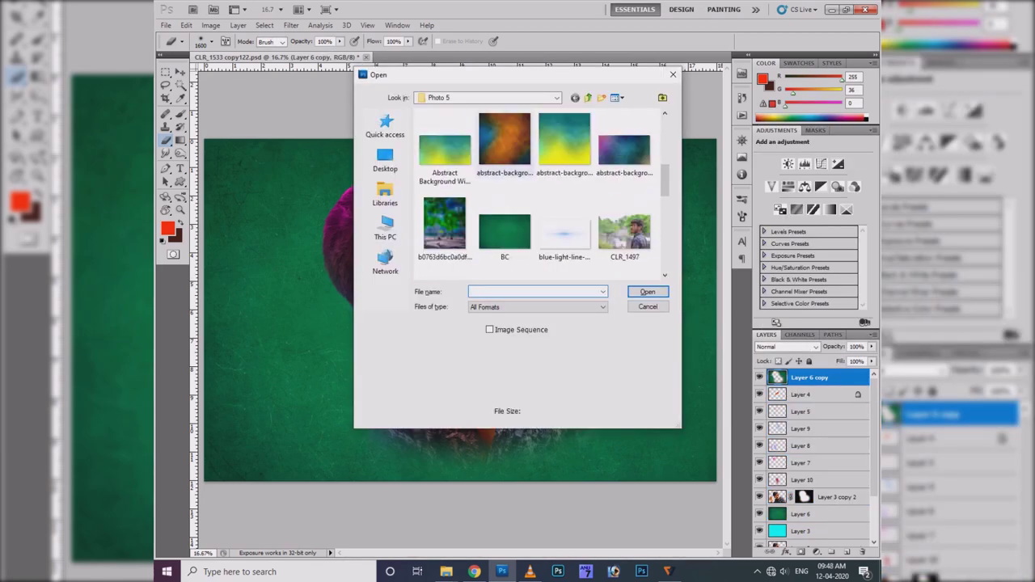
{"action": "scroll", "coordinate": [538, 194], "scroll_direction": "down", "scroll_amount": 3}
{"action": "scroll", "coordinate": [538, 194], "scroll_direction": "down", "scroll_amount": 3}
{"action": "key", "text": "Return"}
{"action": "key", "text": "Return"}
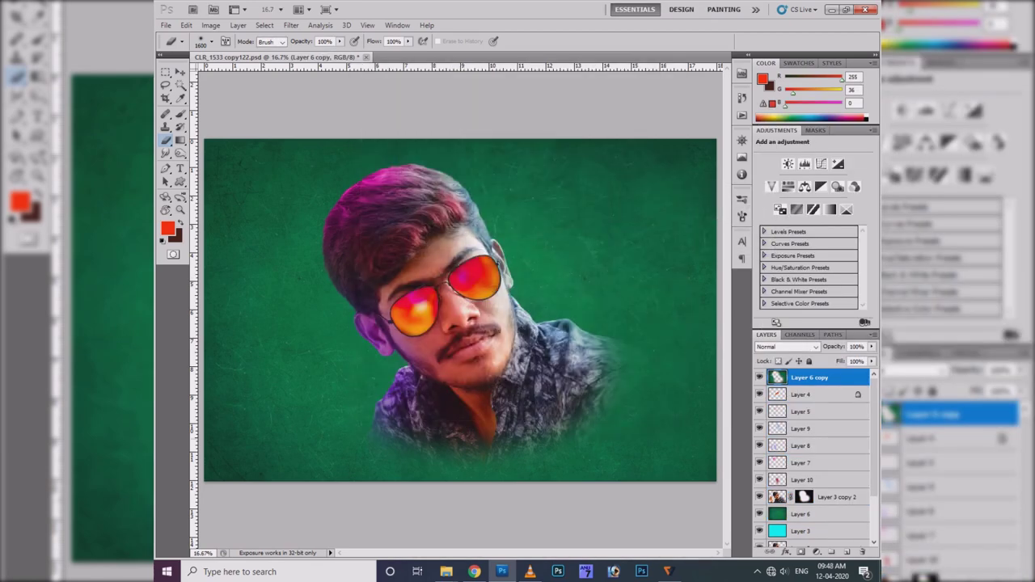
{"action": "left_click", "coordinate": [446, 571]}
{"action": "left_click", "coordinate": [657, 259]}
{"action": "key", "text": "Return"}
- Open the download glow image in ACDSee, then close it and save a copy
{"action": "left_click", "coordinate": [867, 9]}
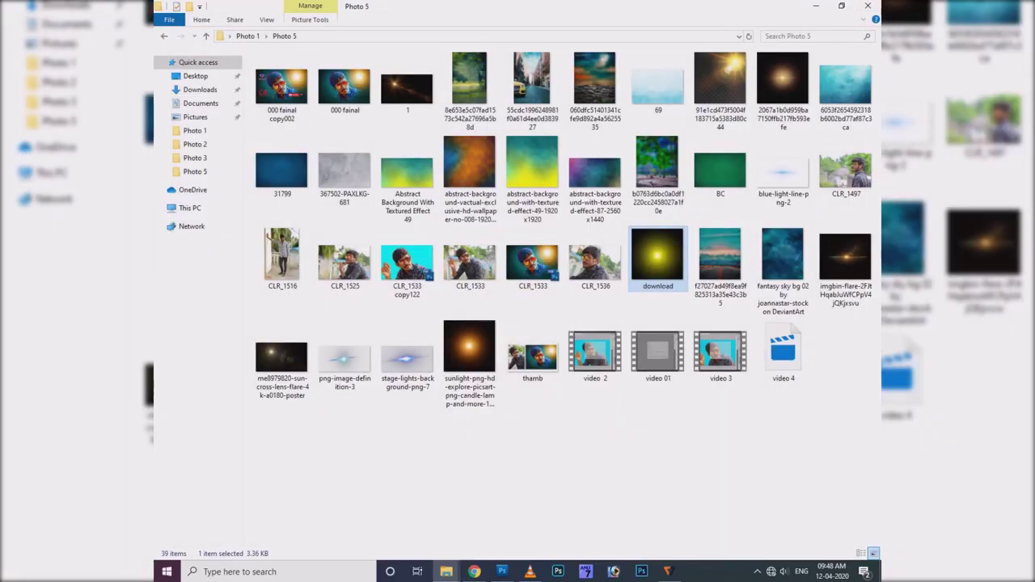
{"action": "right_click", "coordinate": [662, 259]}
{"action": "left_click", "coordinate": [566, 365]}
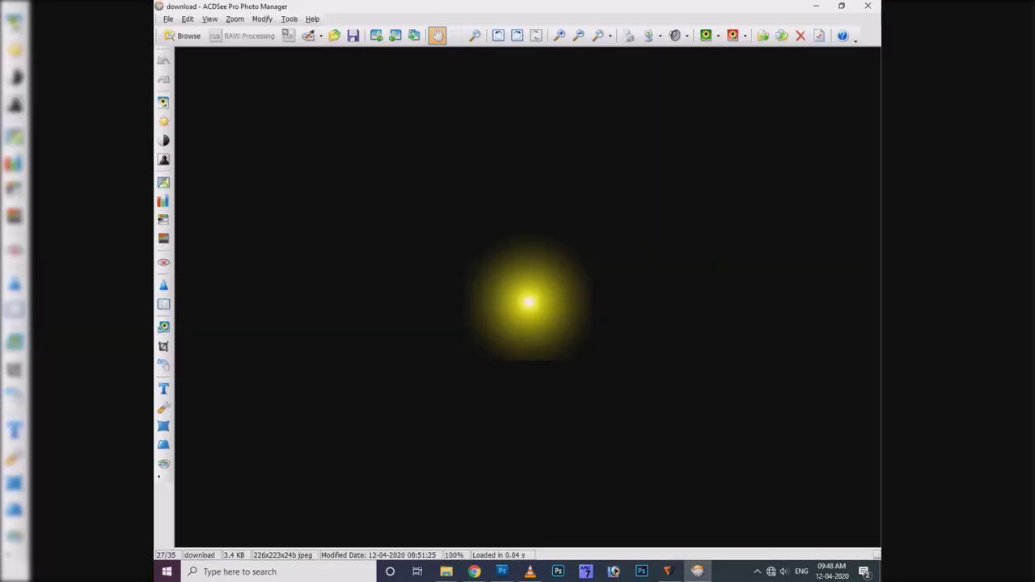
{"action": "key", "text": "Escape"}
{"action": "key", "text": "Return"}
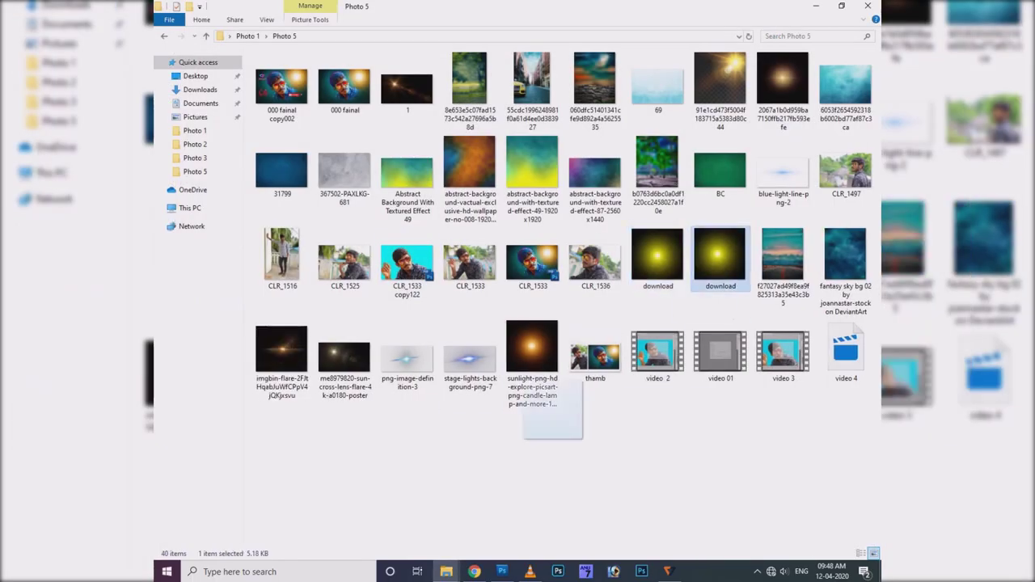
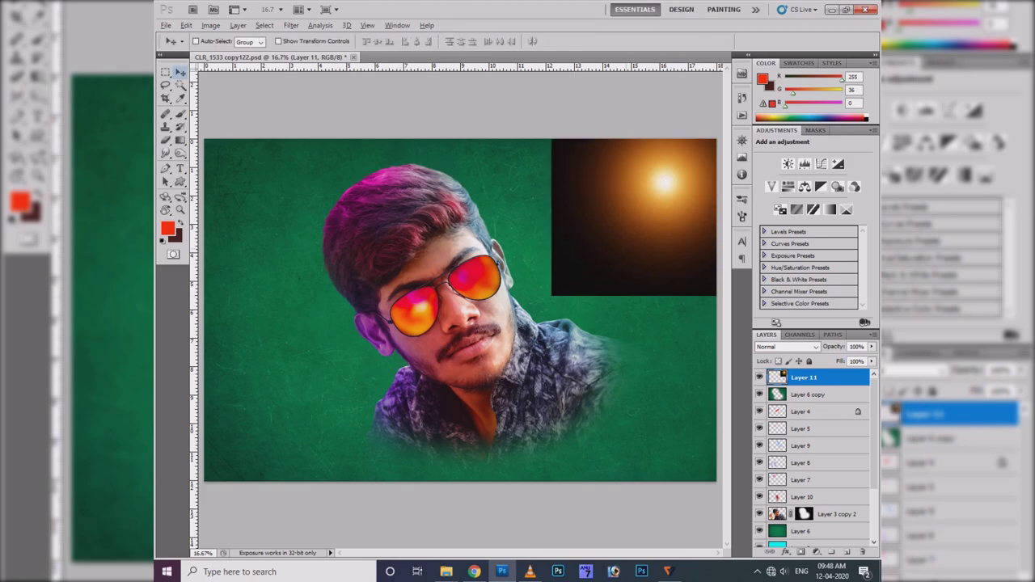
- Set the sun layer, Layer 11, to Lighten blend mode so its black background disappears
{"action": "left_click", "coordinate": [786, 346]}
{"action": "left_click", "coordinate": [776, 154]}
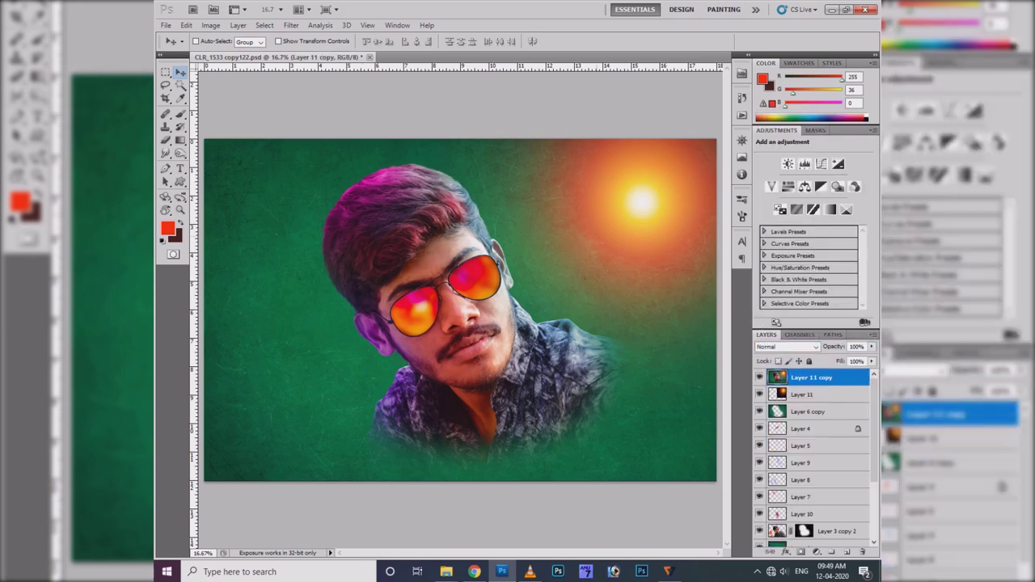
{"action": "left_click", "coordinate": [666, 364]}
- Add a Photo Filter adjustment using the Cooling Filter (80) preset
{"action": "left_click", "coordinate": [824, 167]}
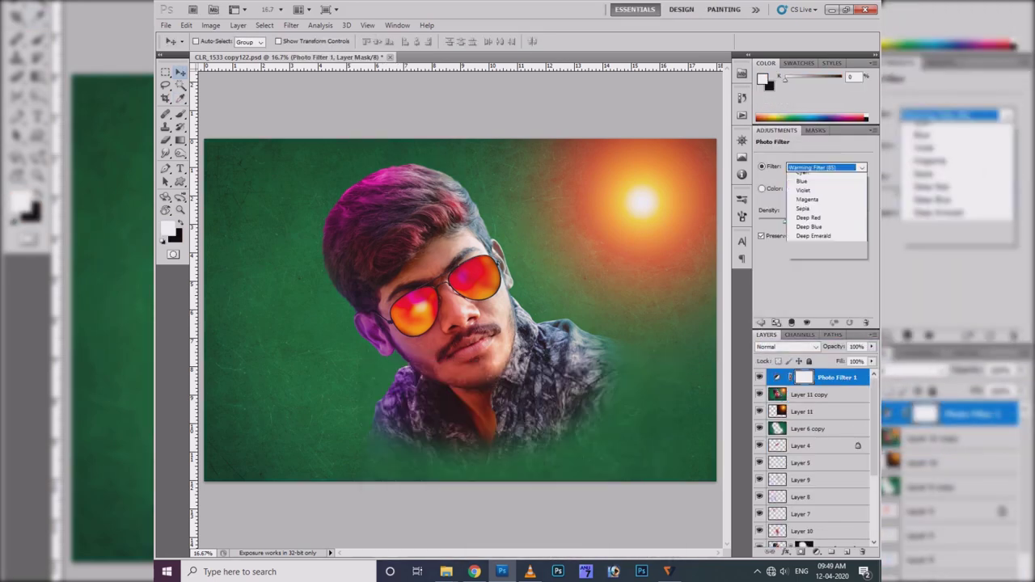
{"action": "left_click", "coordinate": [824, 166]}
{"action": "key", "text": "Down"}
{"action": "key", "text": "Down"}
{"action": "key", "text": "Down"}
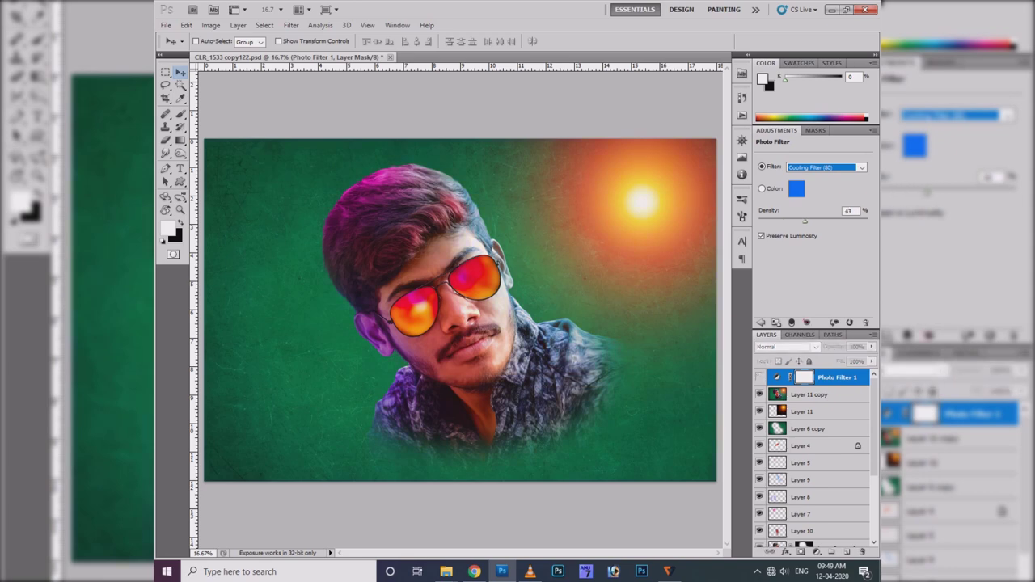
{"action": "left_click", "coordinate": [805, 411]}
- Duplicate the sun glow layer to the top of the stack; try a 180 hue shift, then cancel
{"action": "key", "text": "ctrl+j"}
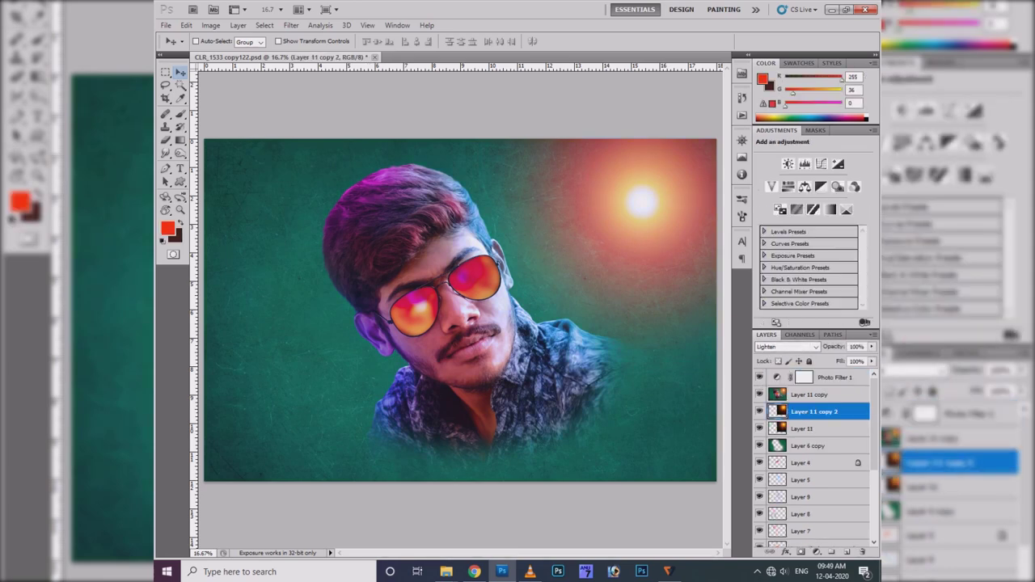
{"action": "key", "text": "ctrl+shift+bracketright"}
{"action": "key", "text": "ctrl+u"}
{"action": "type", "text": "+180"}
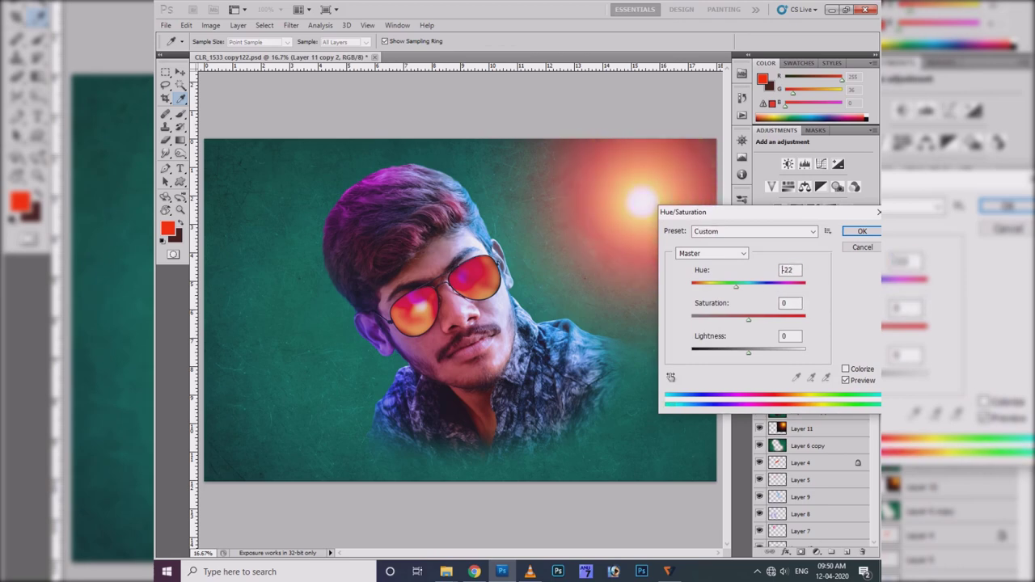
{"action": "key", "text": "Escape"}
- Set Layer 11 copy 2 to Lighten blend mode, after briefly trying Screen
{"action": "key", "text": "v"}
{"action": "right_click", "coordinate": [643, 223]}
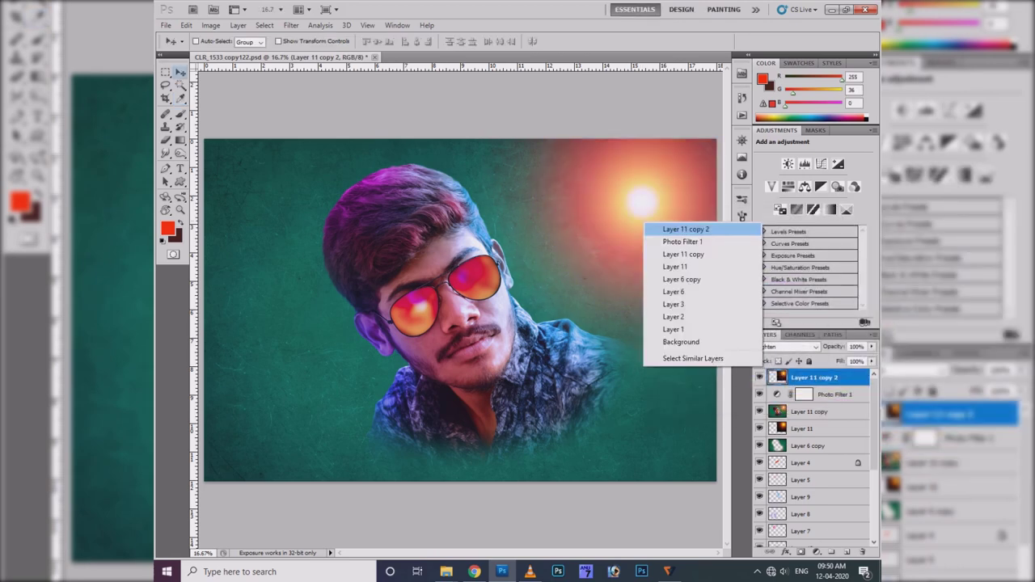
{"action": "left_click", "coordinate": [784, 346]}
{"action": "left_click", "coordinate": [788, 299]}
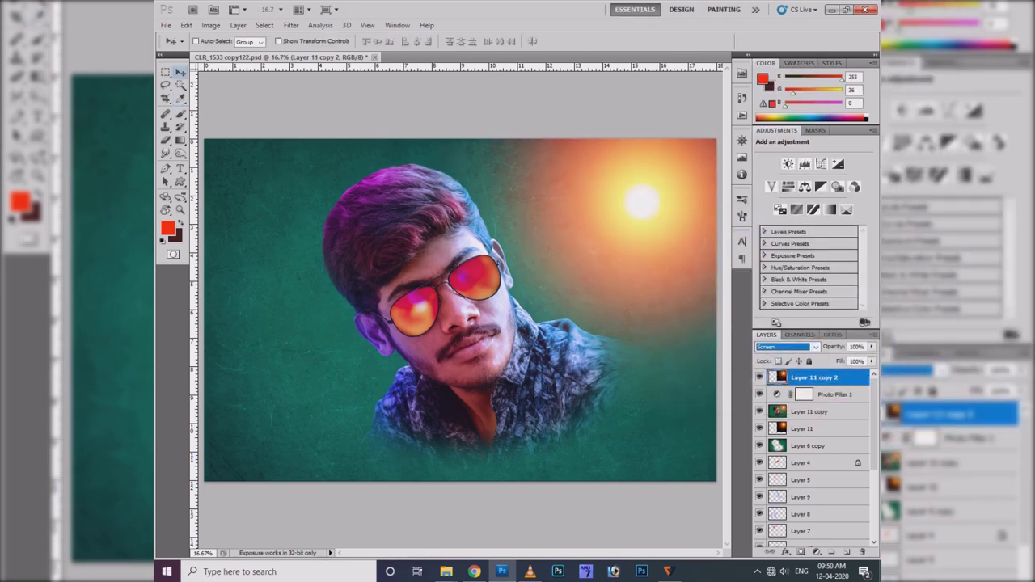
{"action": "key", "text": "Up"}
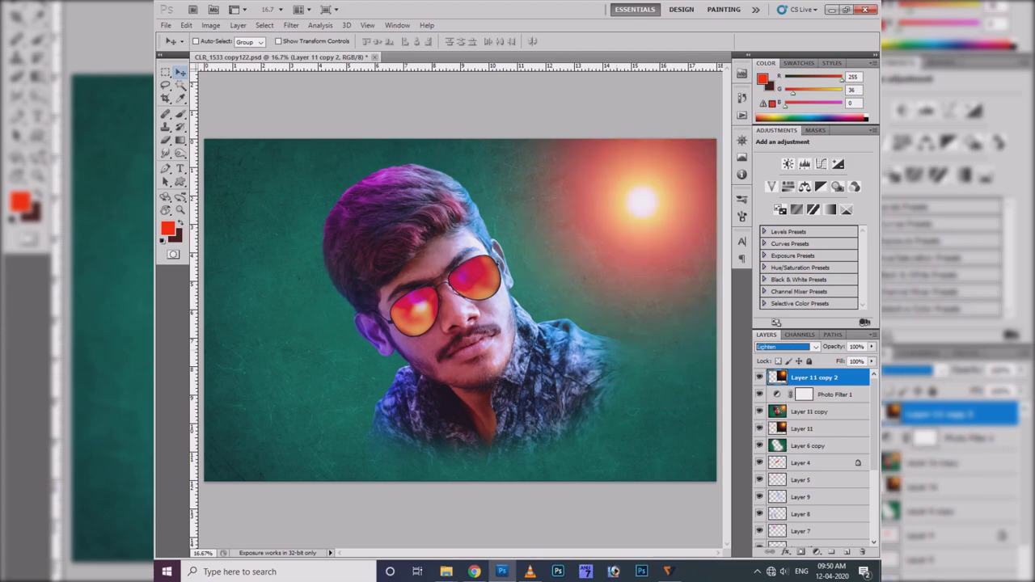
- Apply a Vibrance of +7 to Layer 11 copy
{"action": "key", "text": "alt+bracketleft"}
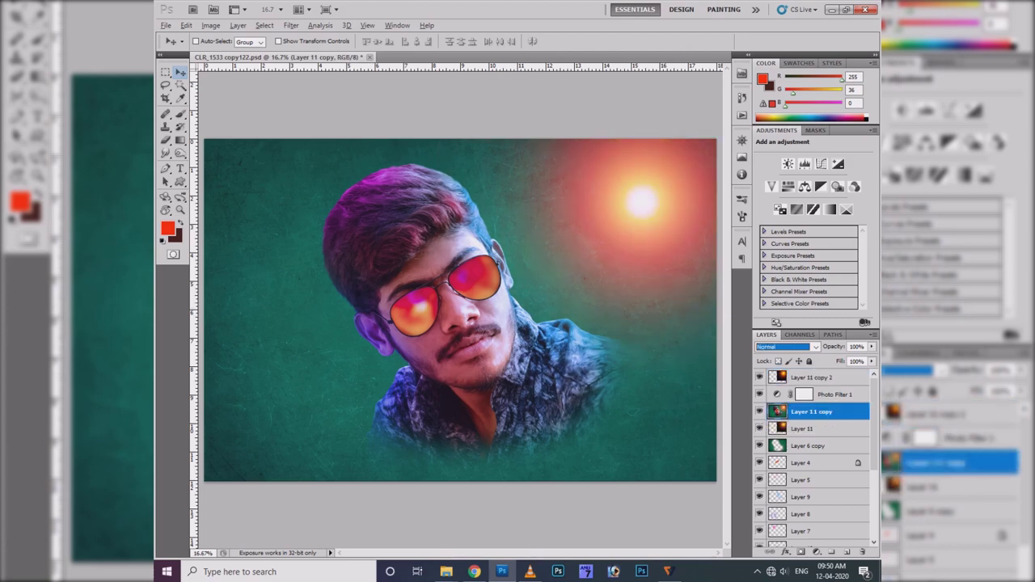
{"action": "key", "text": "alt+i"}
{"action": "key", "text": "a"}
{"action": "key", "text": "v"}
{"action": "key", "text": "Up"}
{"action": "key", "text": "Up"}
{"action": "key", "text": "Up"}
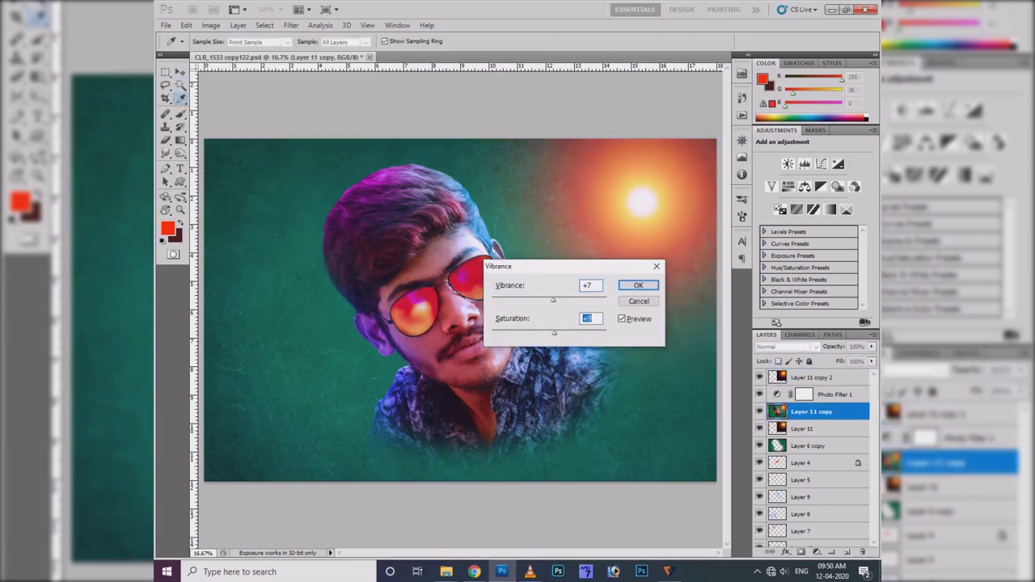
{"action": "key", "text": "Escape"}
{"action": "key", "text": "v"}
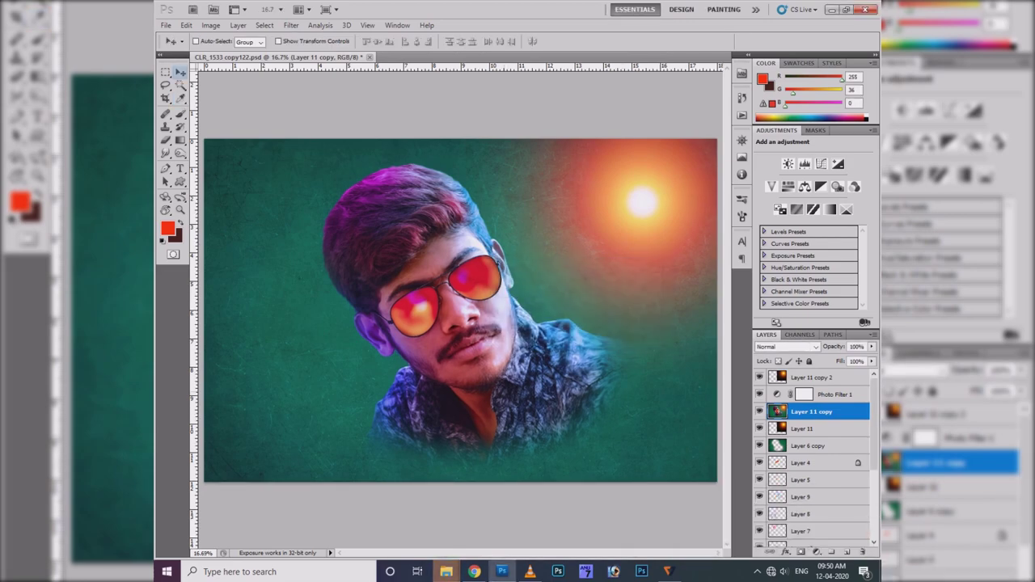